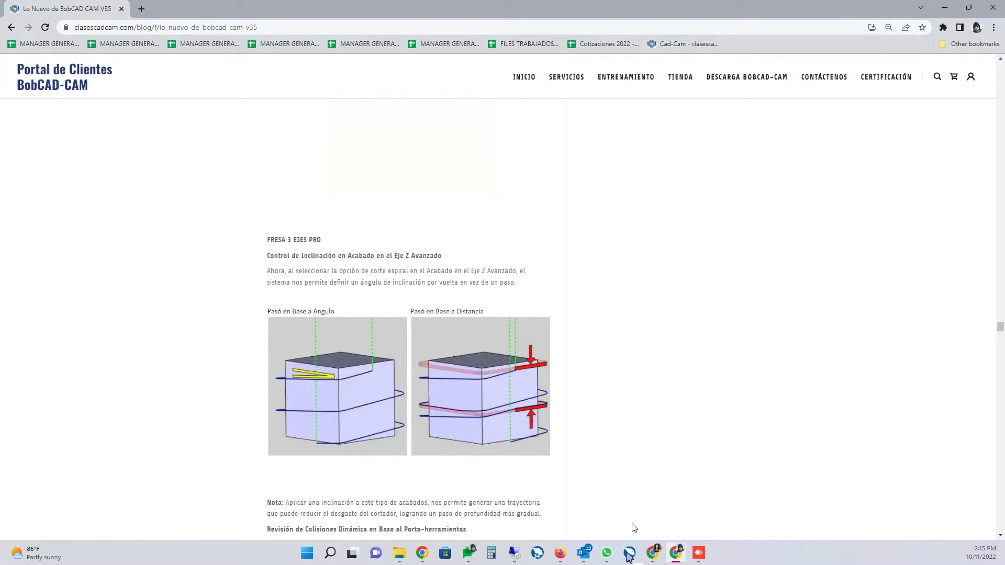
- Switch to BobCAD-CAM and open the file 20221011 - 3X PRO ZEntry2.bbcd from the desktop folder Webinar 2022 10 11
click(630, 555)
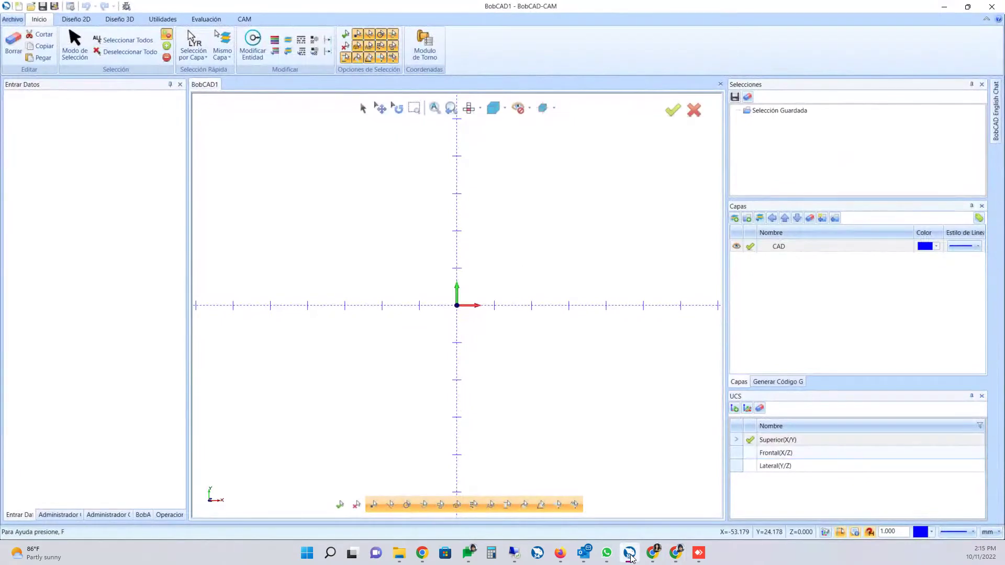
click(11, 21)
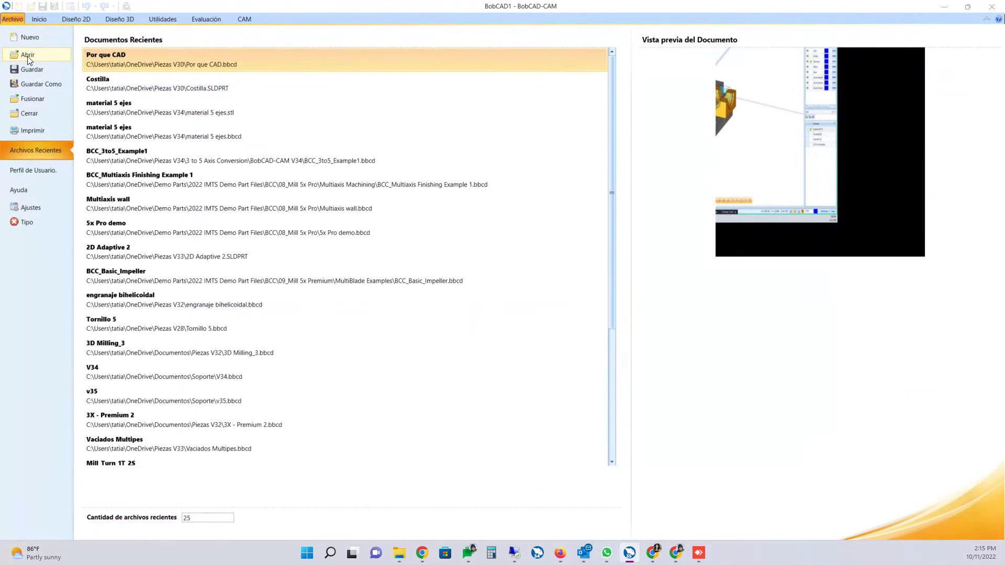
click(28, 55)
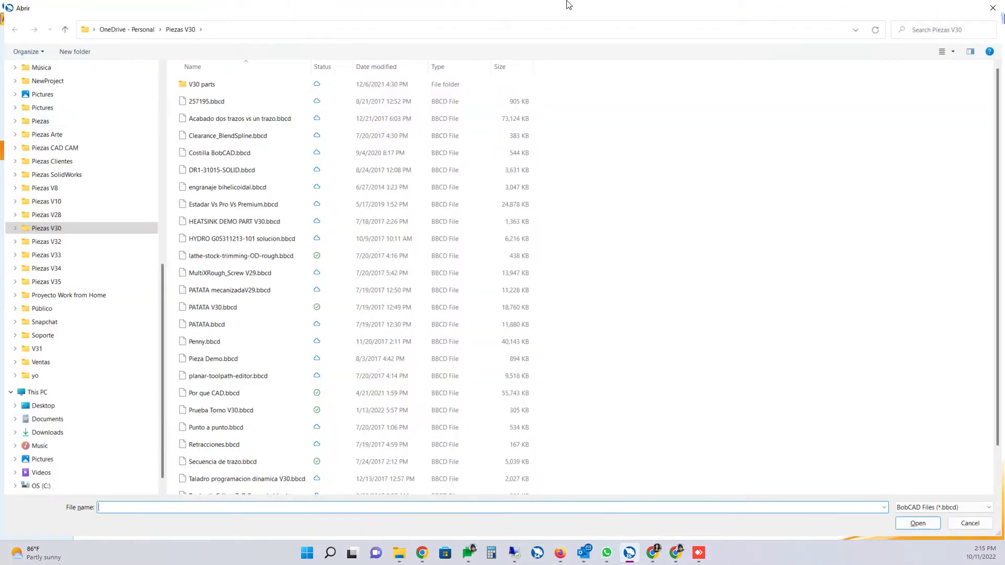
drag(164, 310, 164, 157)
click(26, 85)
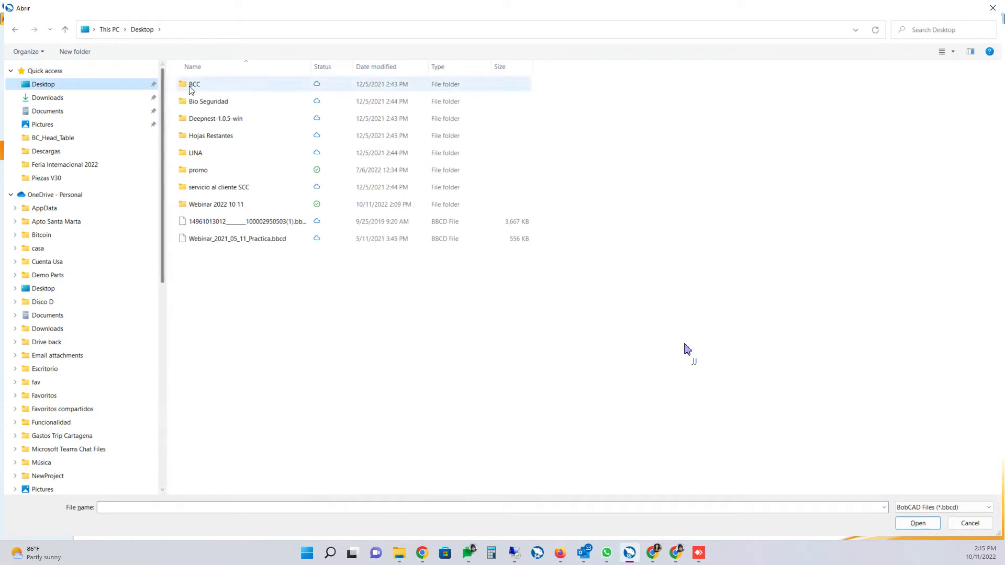
double_click(223, 86)
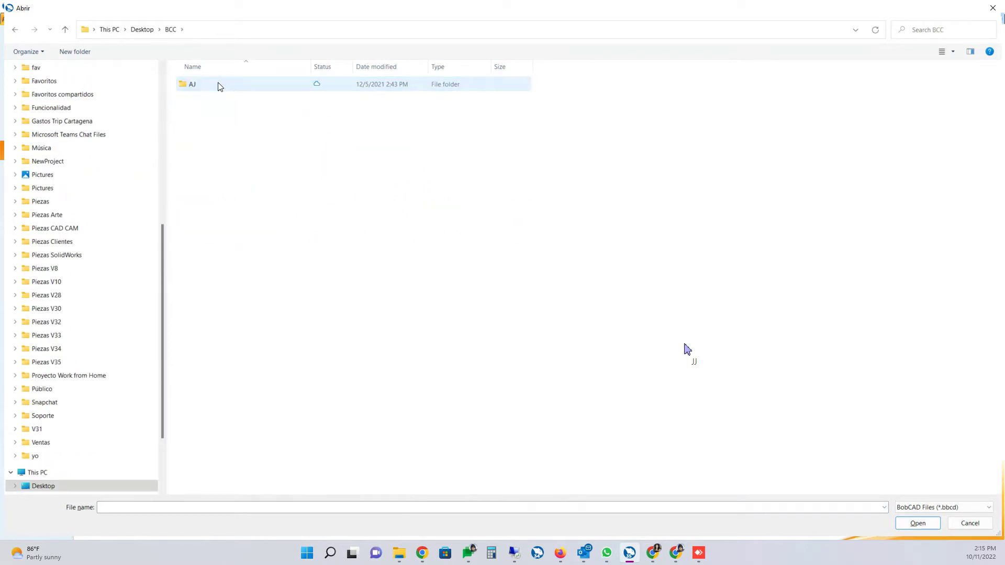
click(141, 29)
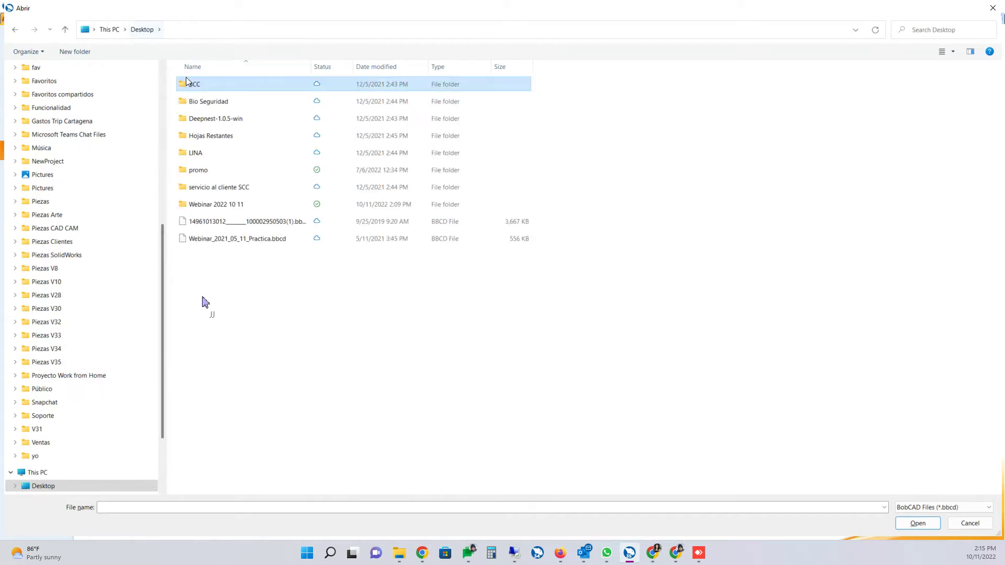
double_click(212, 204)
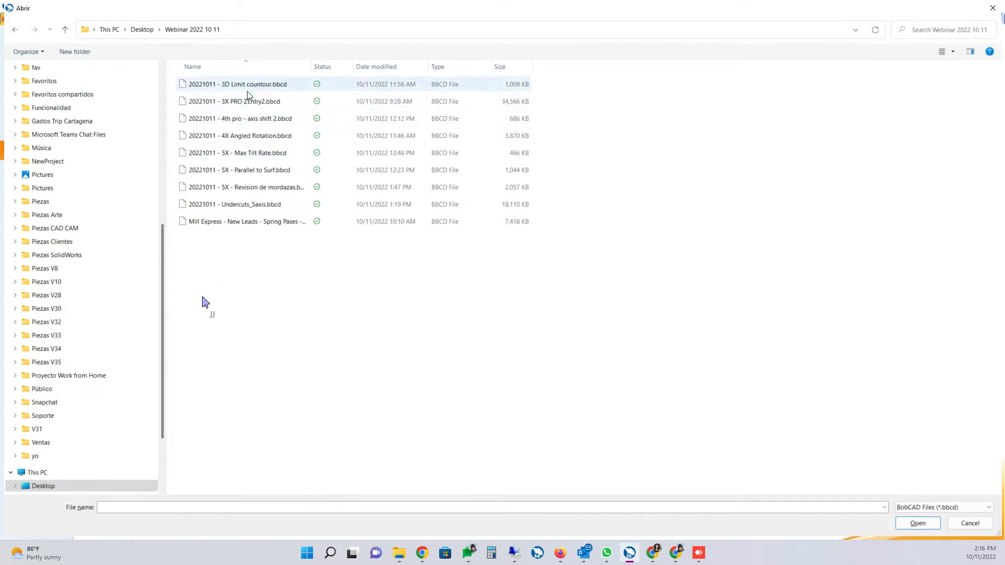
click(480, 103)
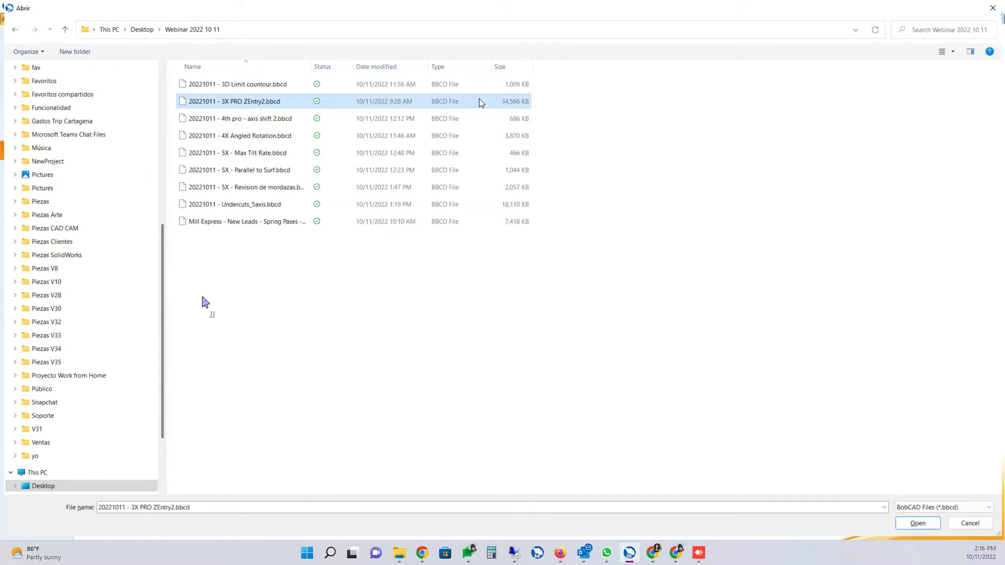
double_click(437, 103)
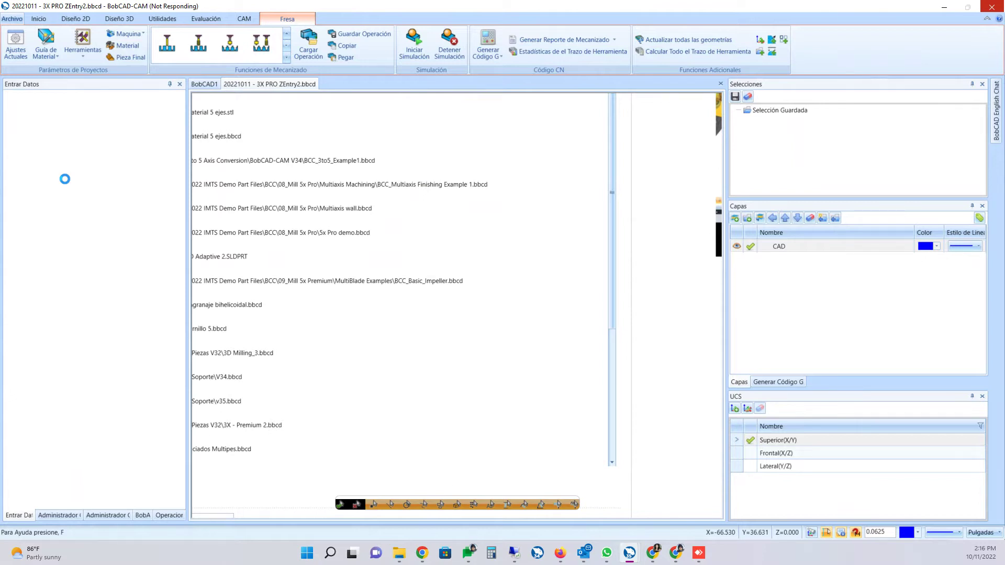
mouse_move(430, 560)
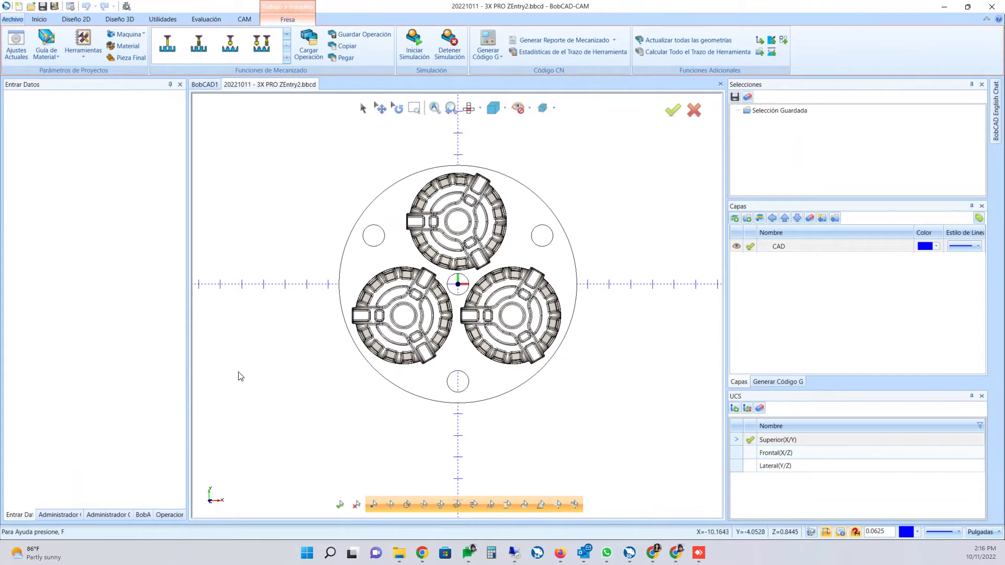
- Highlight the Acabado en el eje Z Avanzado toolpath from the CAM tree and examine it on the three parts in top view
middle_drag(421, 394, 451, 326)
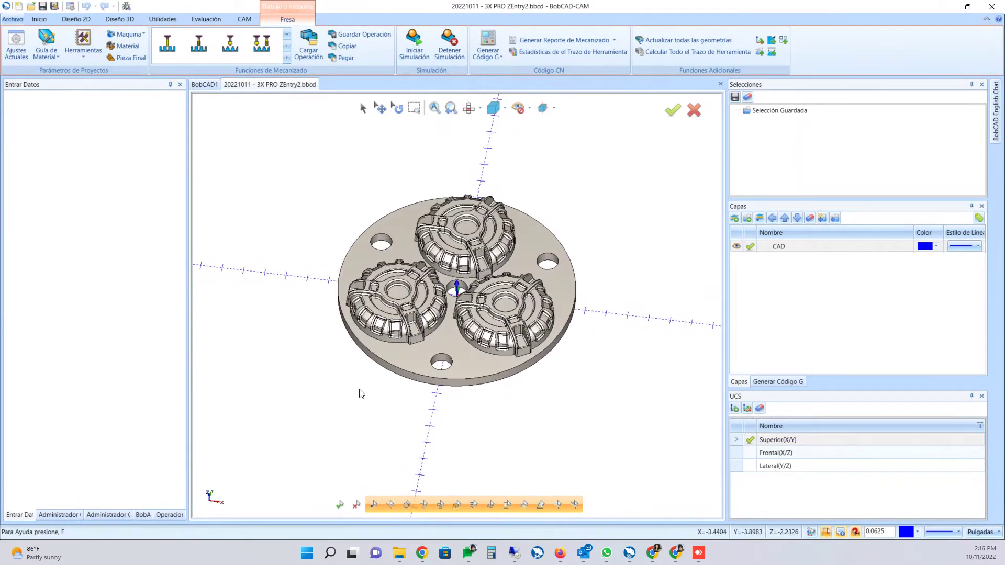
click(117, 516)
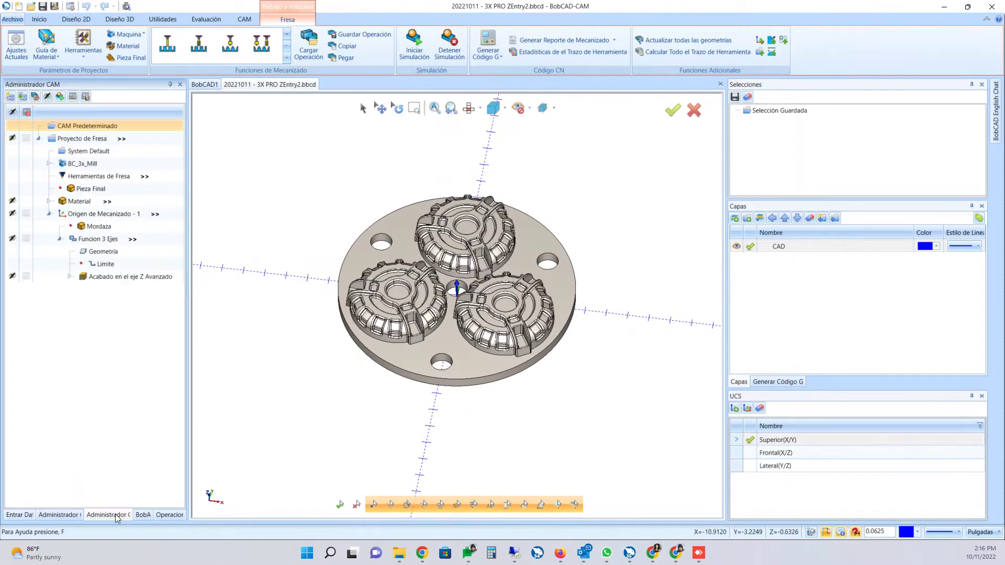
click(104, 279)
key(ctrl+t)
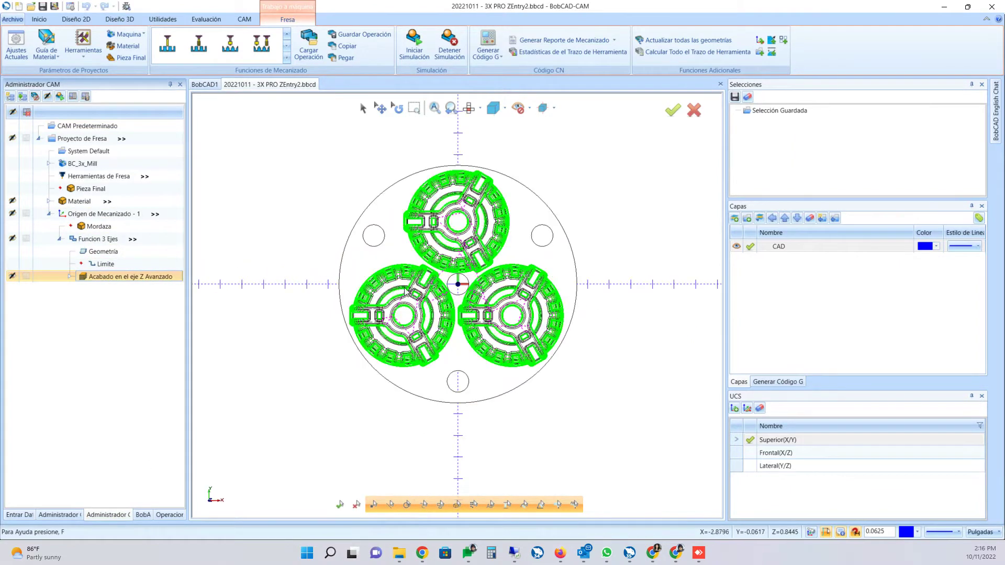
scroll(435, 296, down, 2)
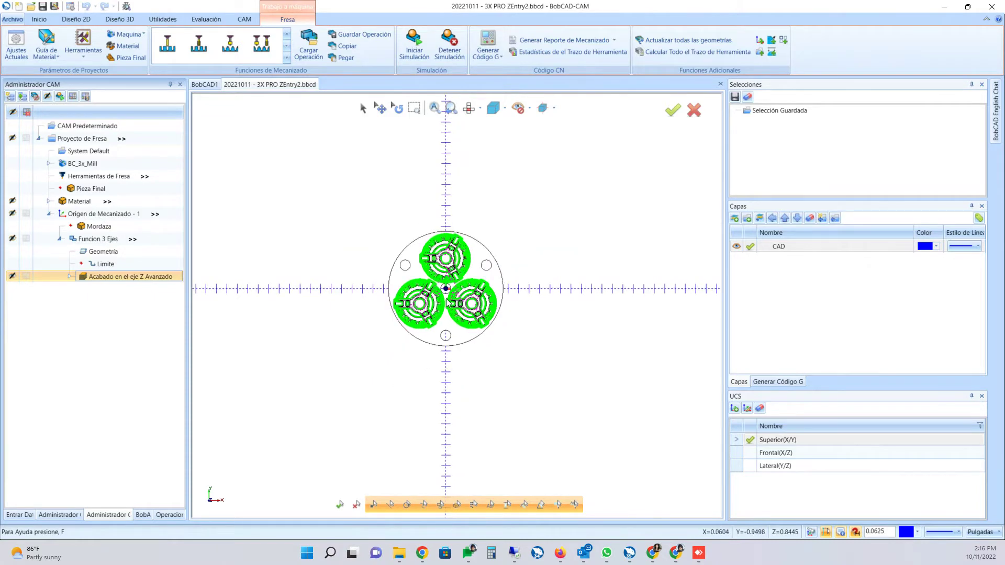
scroll(445, 293, up, 3)
scroll(433, 268, up, 1)
middle_drag(429, 252, 431, 274)
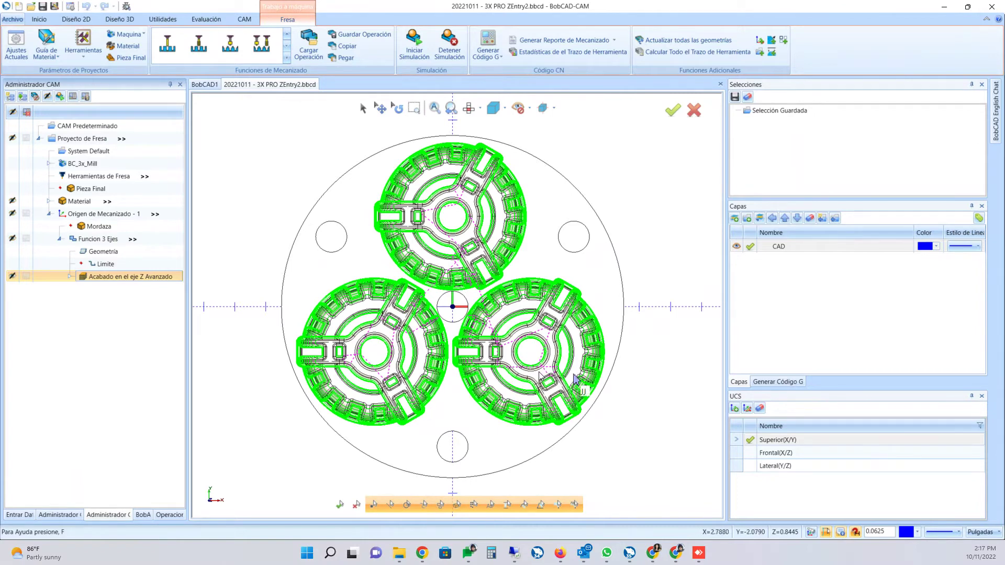
- Open the Acabado en el eje Z Avanzado operation for editing and review its Parametros, Opciones and Enlaces settings
double_click(145, 279)
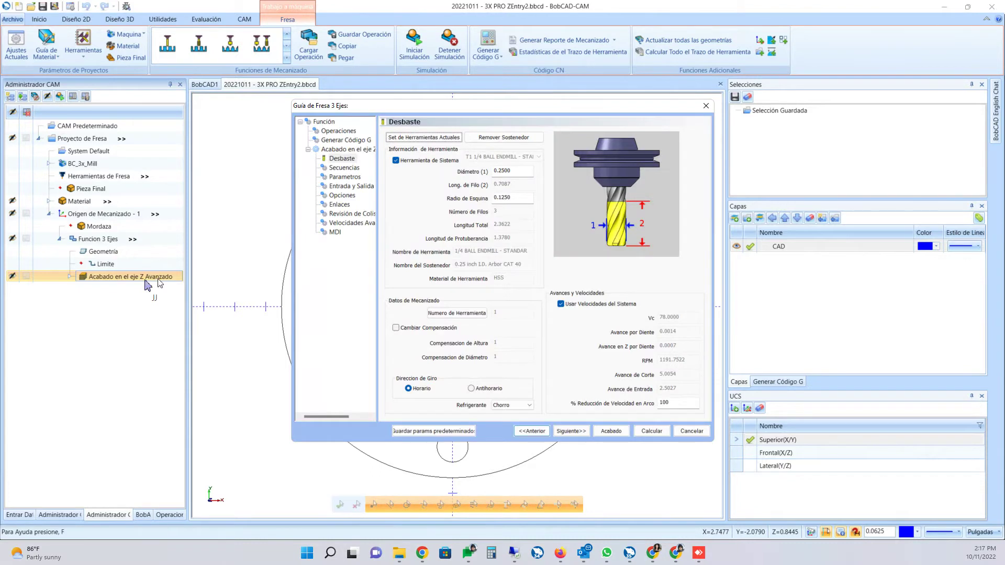
click(348, 181)
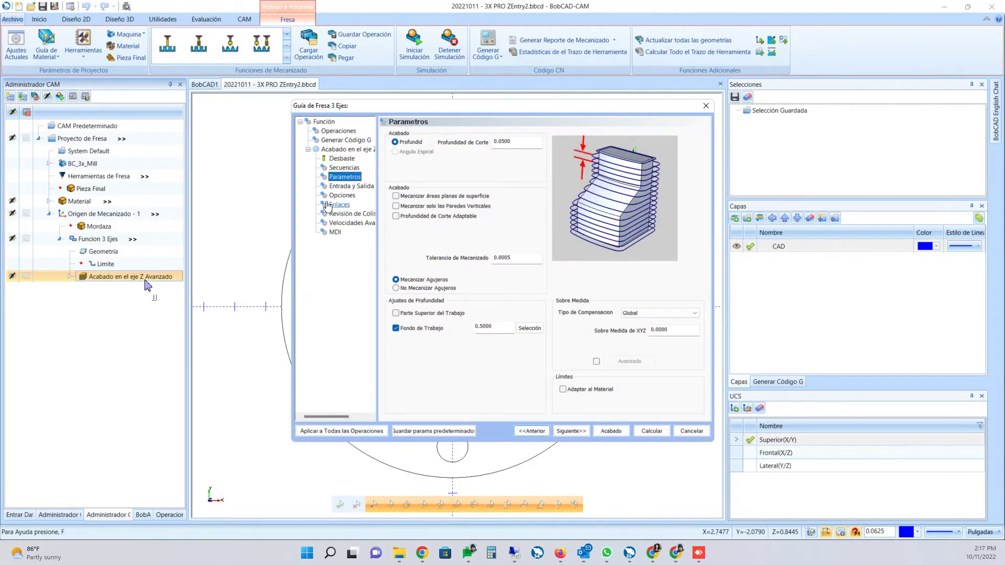
click(348, 188)
click(347, 193)
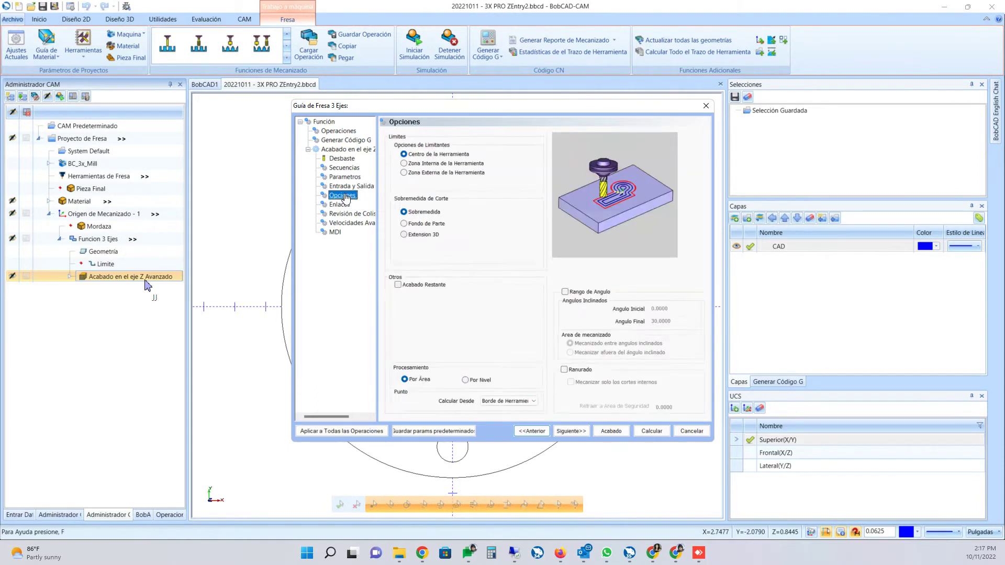
click(340, 206)
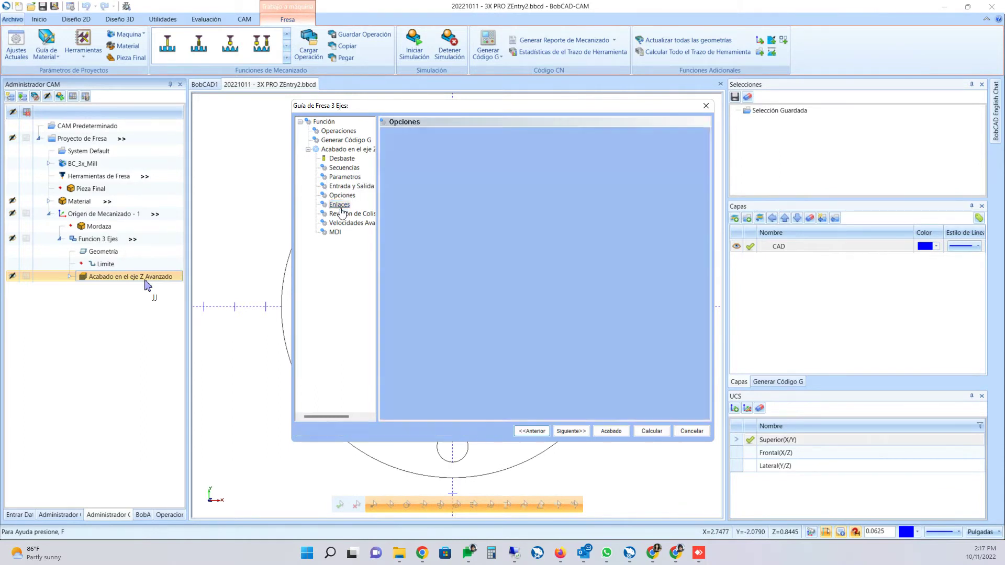
click(345, 176)
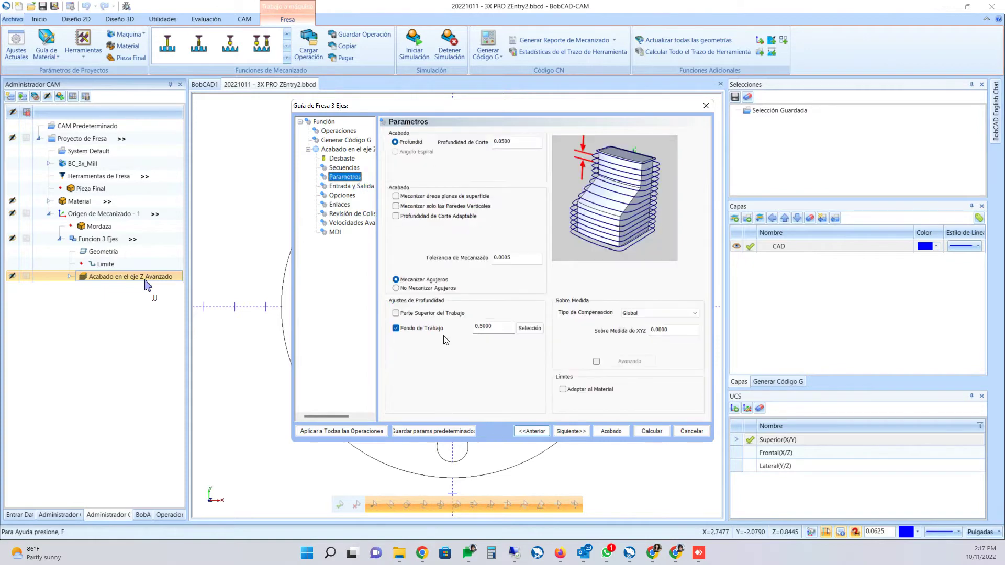
click(340, 205)
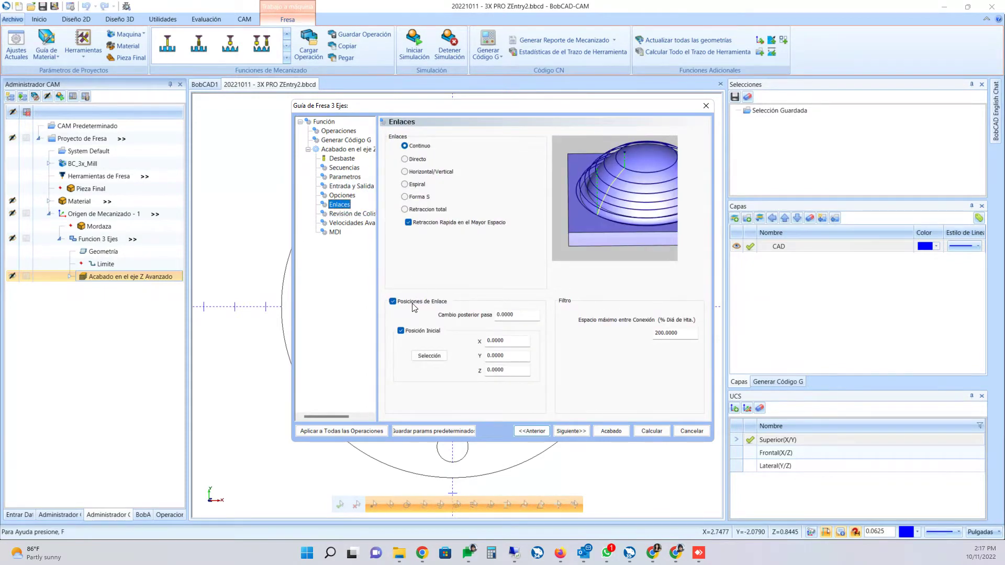
- Turn the initial link position off and back on, check its X and Y coordinates, and calculate the toolpath
click(401, 331)
click(515, 315)
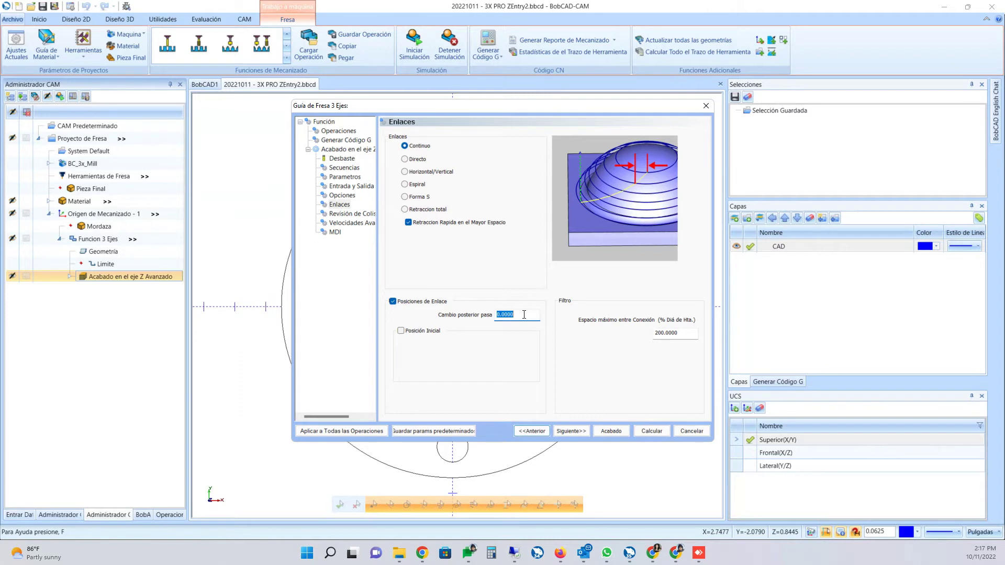
click(401, 331)
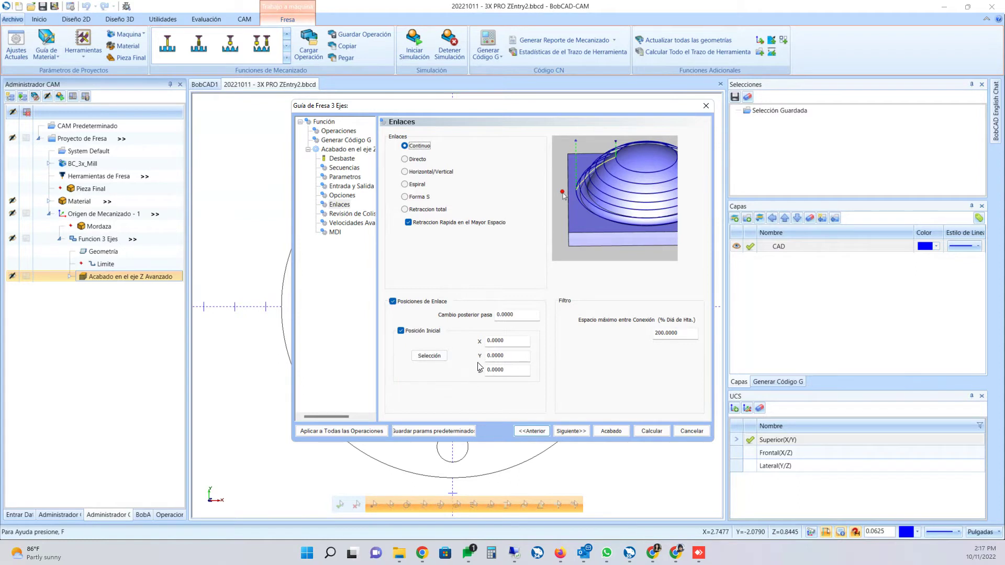
click(497, 341)
click(501, 355)
click(662, 431)
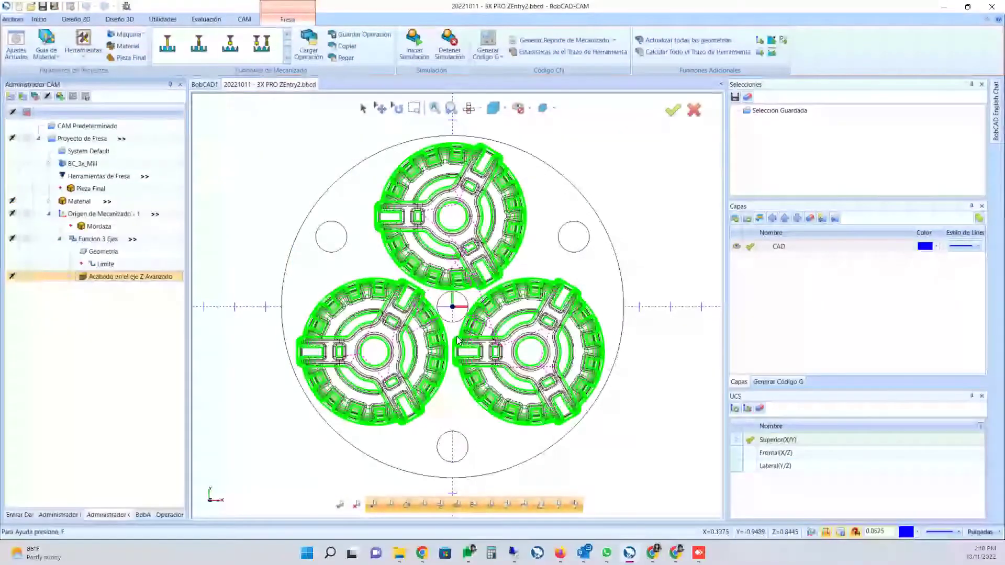
- Examine the advanced Z finishing toolpath and its linking moves on the three parts, close up and from several angles
middle_drag(457, 340, 458, 332)
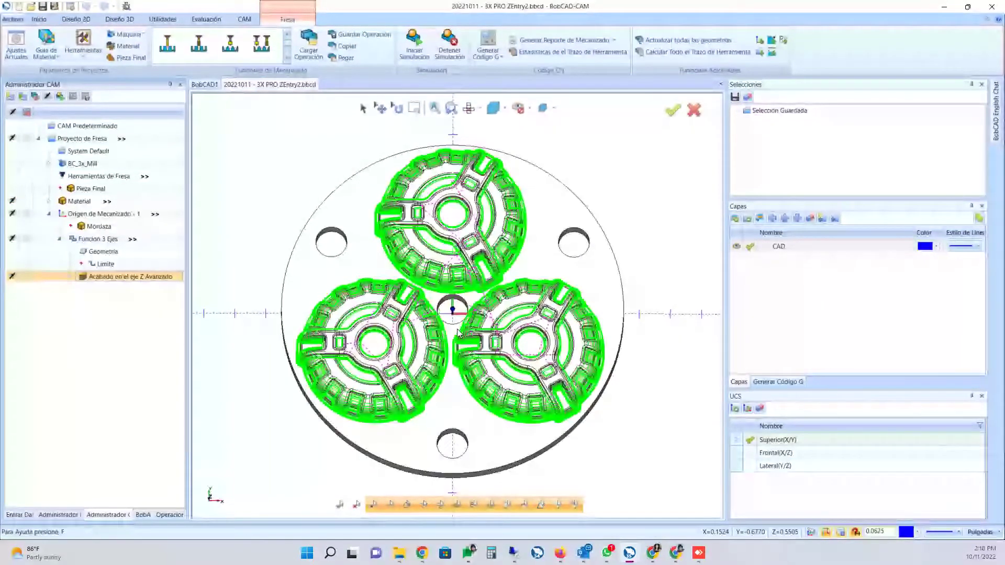
scroll(458, 332, down, 2)
scroll(459, 333, up, 2)
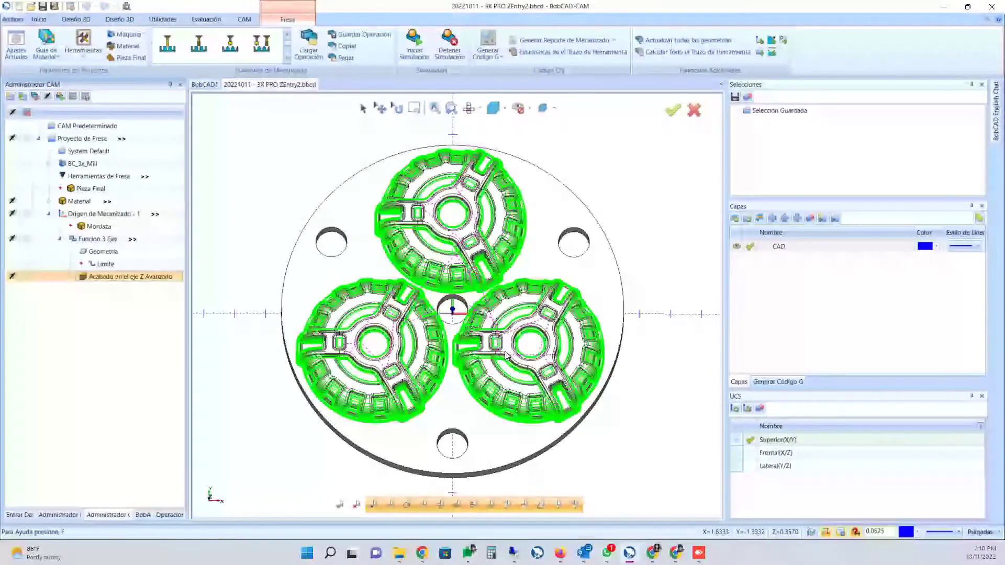
scroll(506, 355, up, 2)
middle_drag(457, 372, 480, 321)
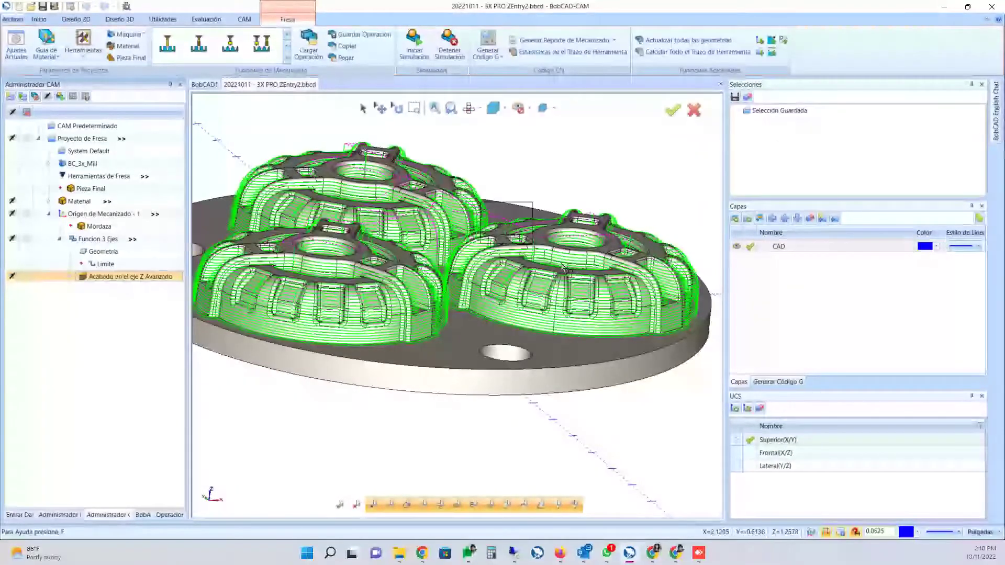
drag(563, 269, 564, 269)
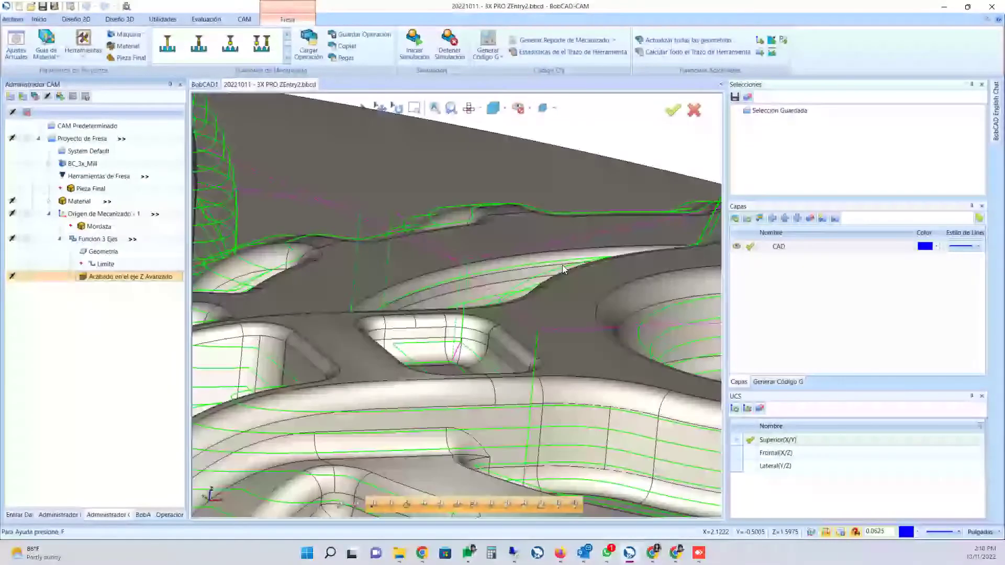
click(105, 264)
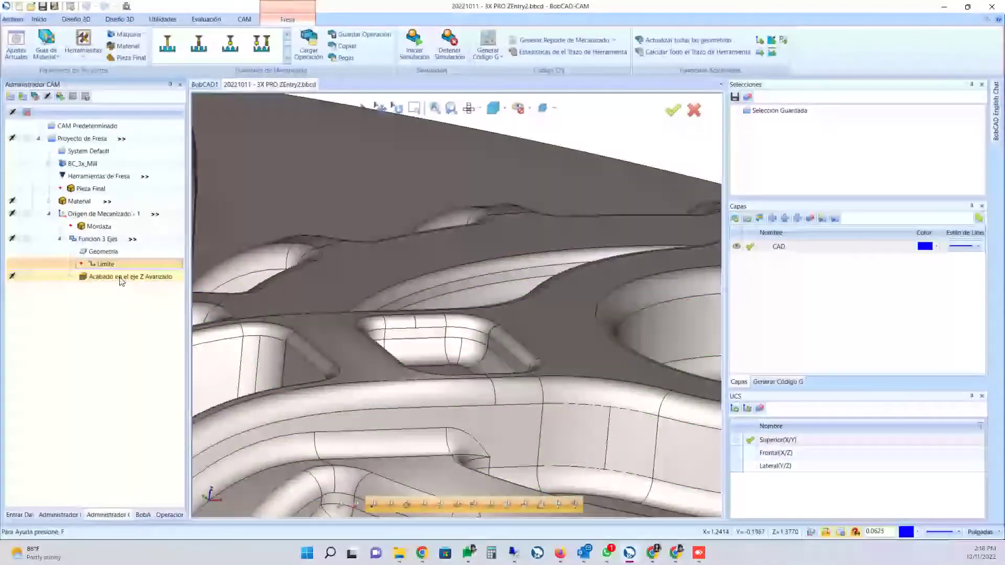
click(119, 277)
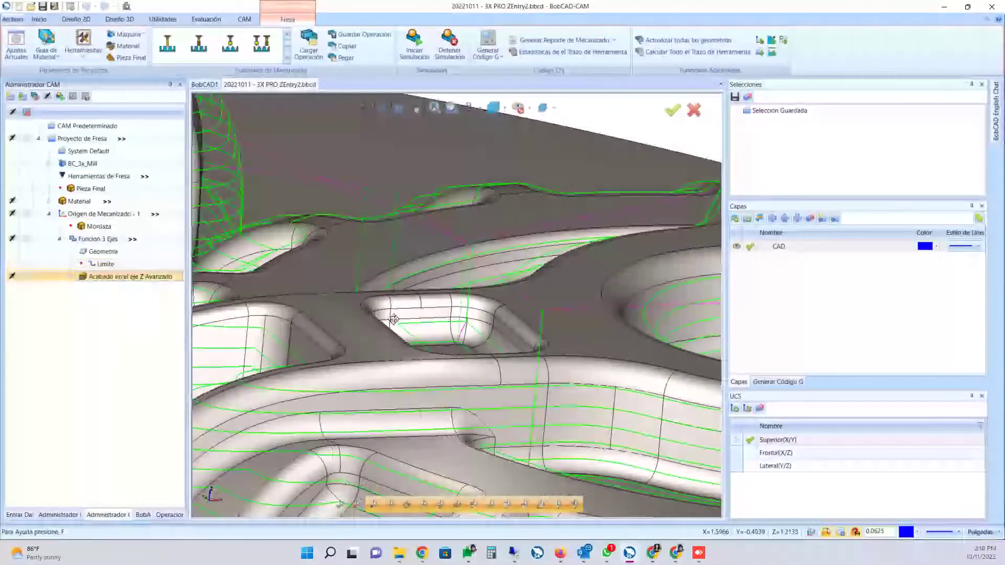
middle_drag(394, 319, 396, 240)
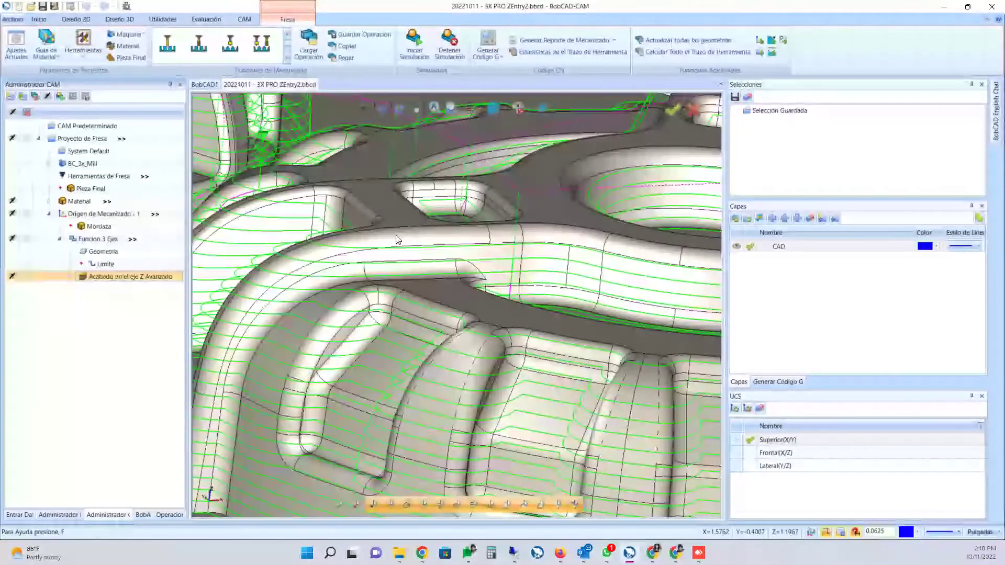
scroll(397, 240, up, 2)
scroll(397, 240, down, 3)
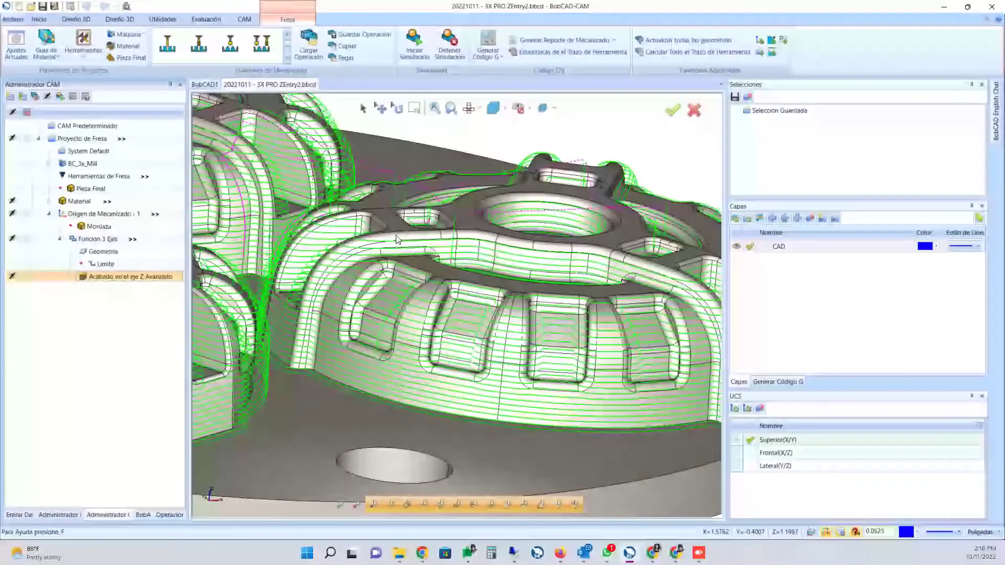
scroll(419, 242, down, 2)
middle_drag(419, 295, 525, 324)
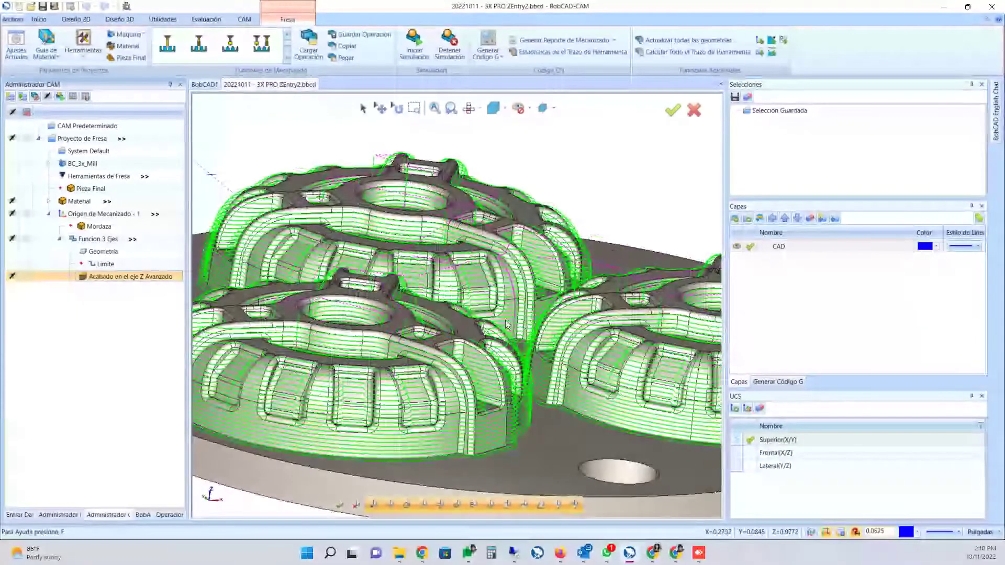
scroll(283, 332, up, 3)
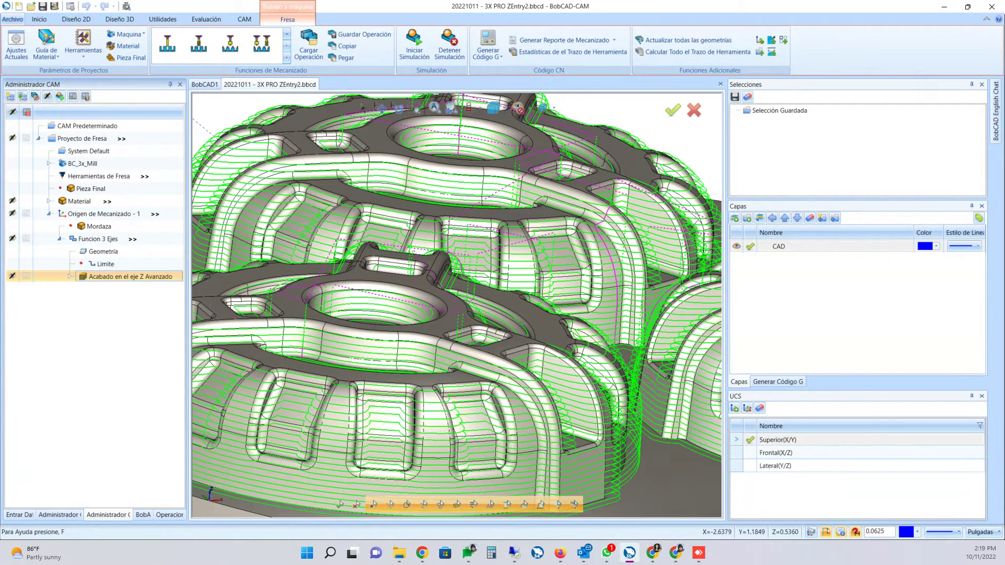
key(alt+Tab)
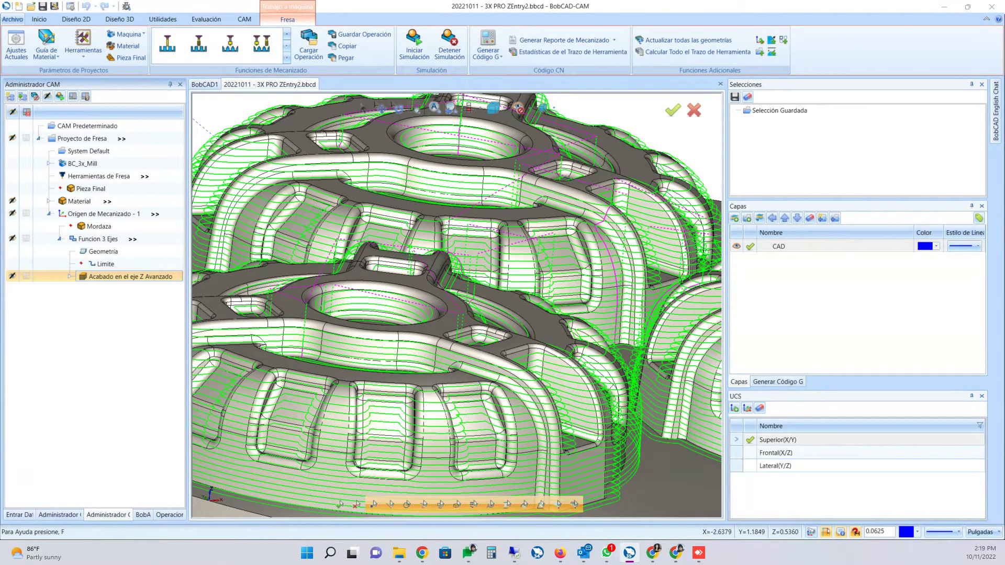
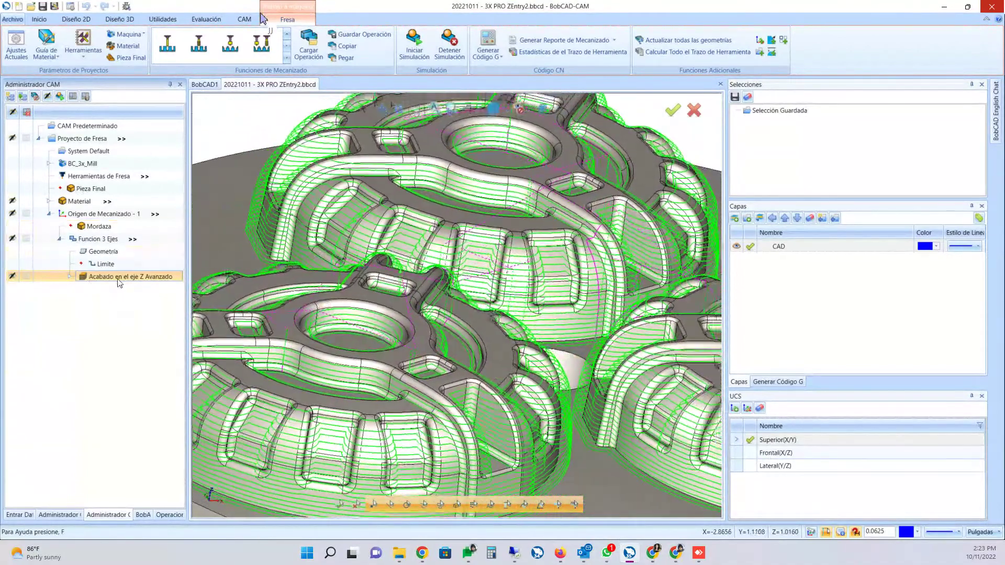
- Open the Acabado en el eje Z Avanzado operation for editing and bring up its Enlaces settings
double_click(121, 280)
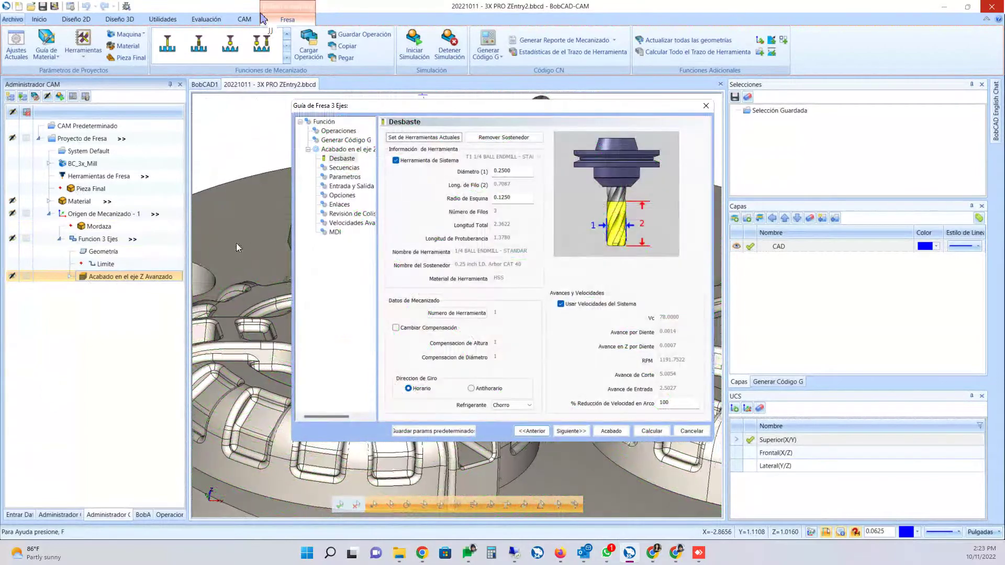
click(339, 197)
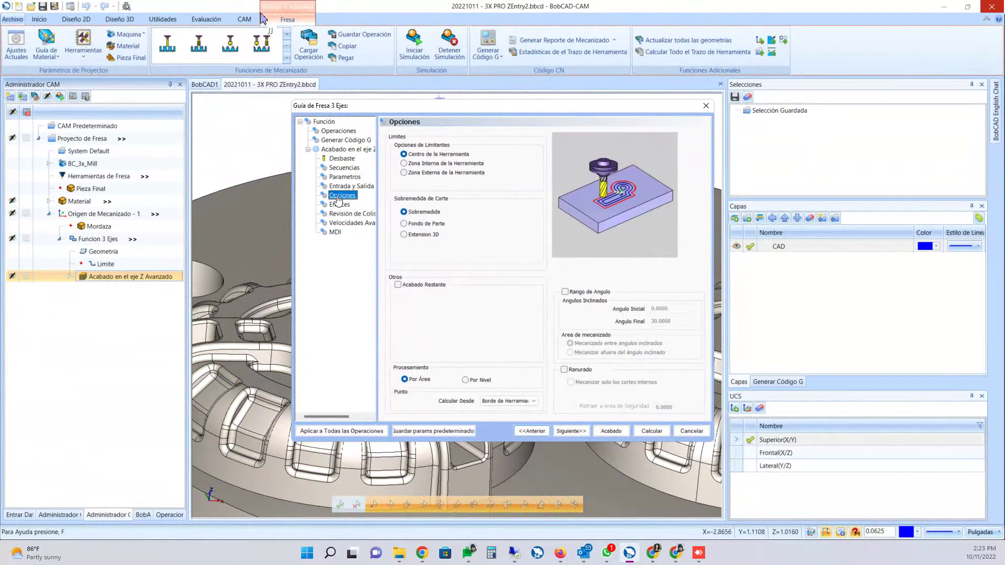
click(341, 204)
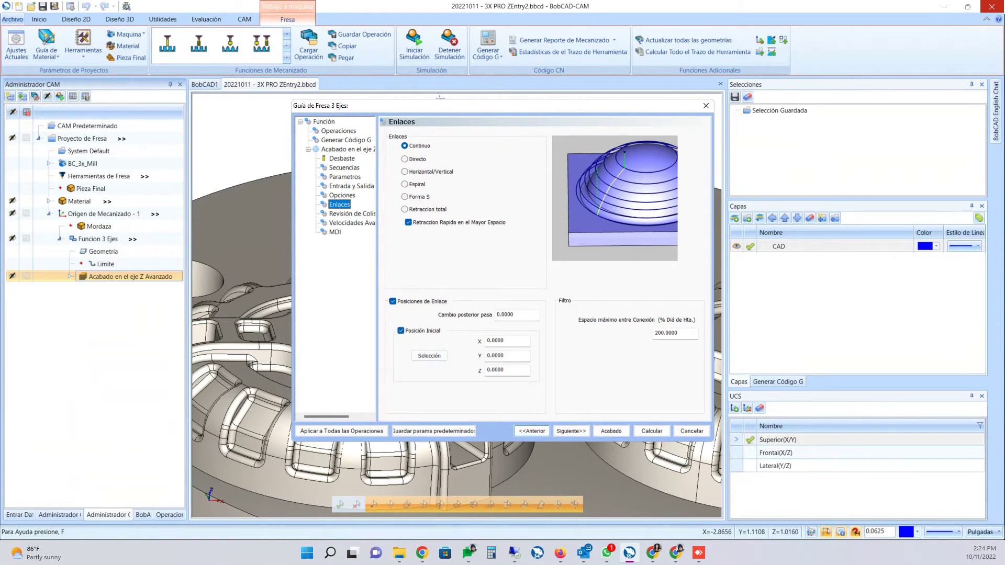
click(606, 552)
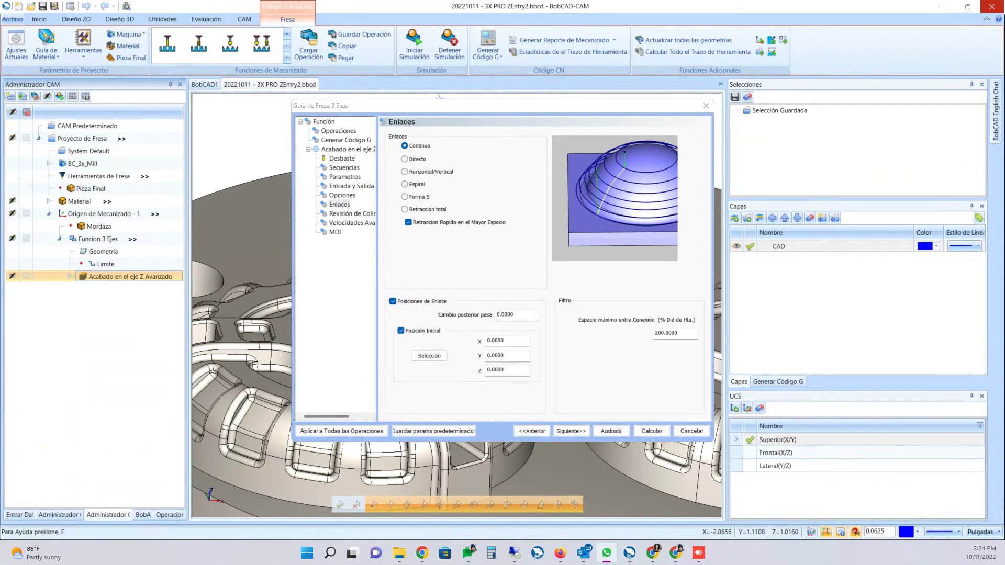
key(alt+Tab)
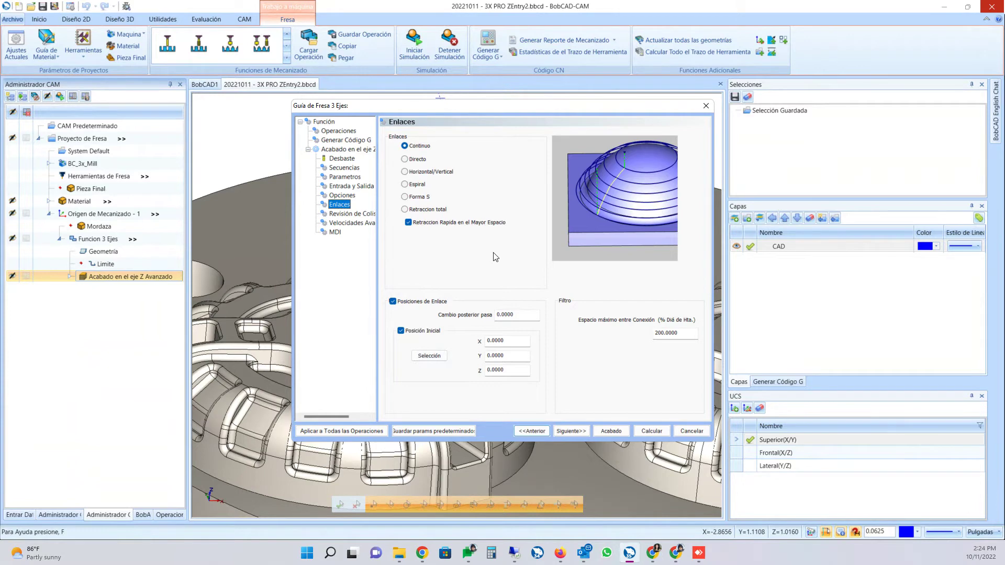
- Pick the initial link position beside the plate's lower hole in top view, at X -0.5, Y -4.5, Z 0.5, and calculate the toolpath
click(433, 356)
scroll(461, 299, up, 10)
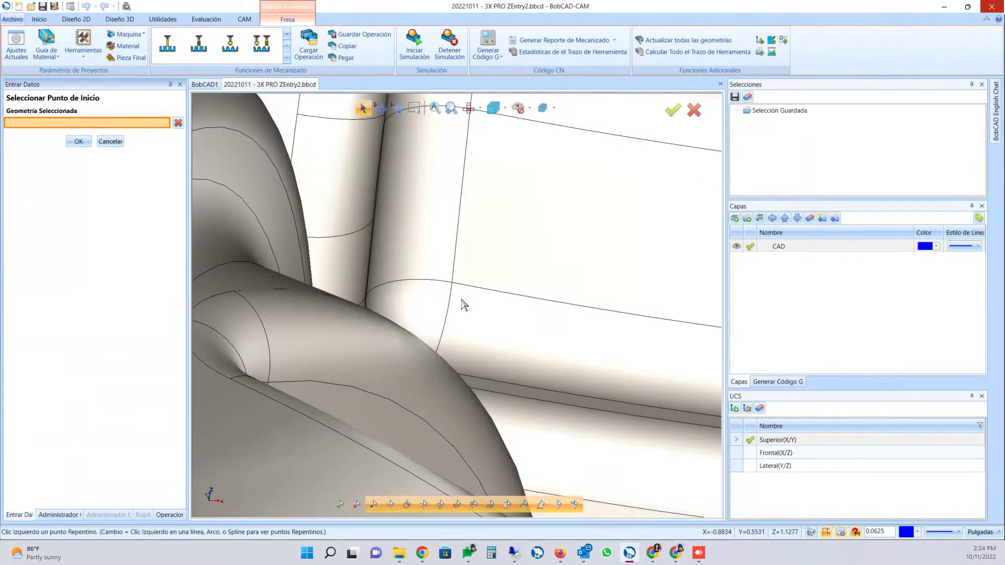
scroll(463, 302, down, 10)
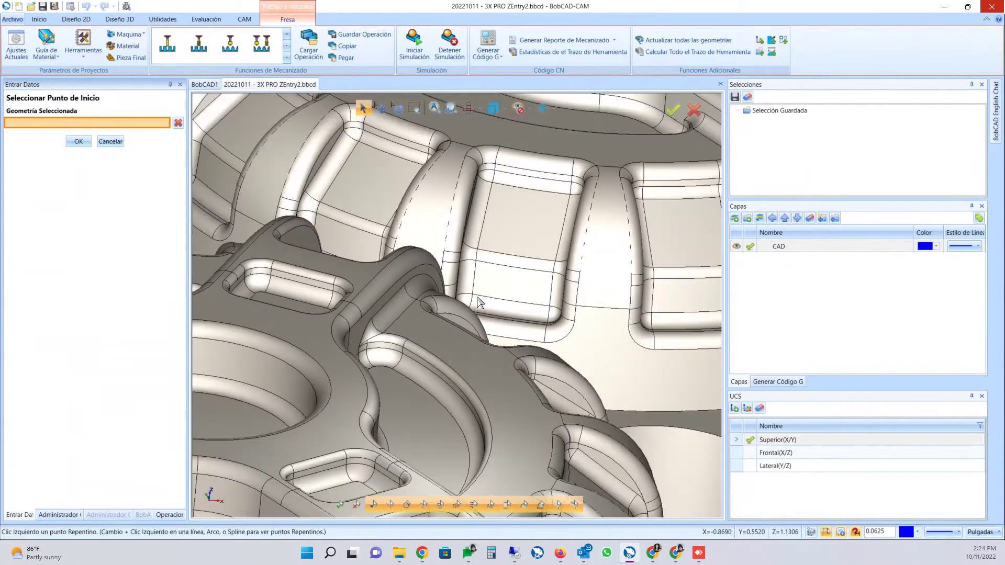
scroll(478, 303, down, 6)
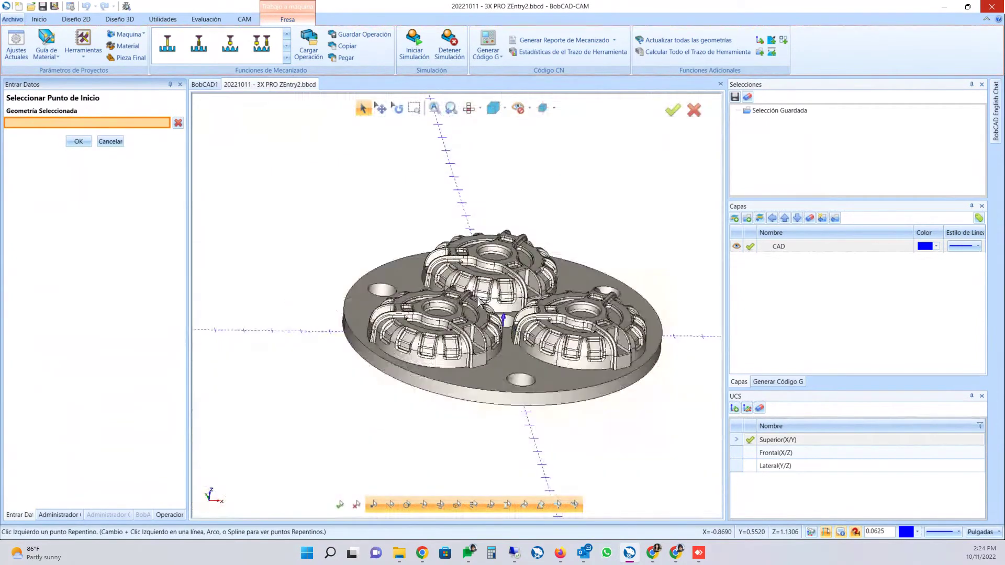
key(t)
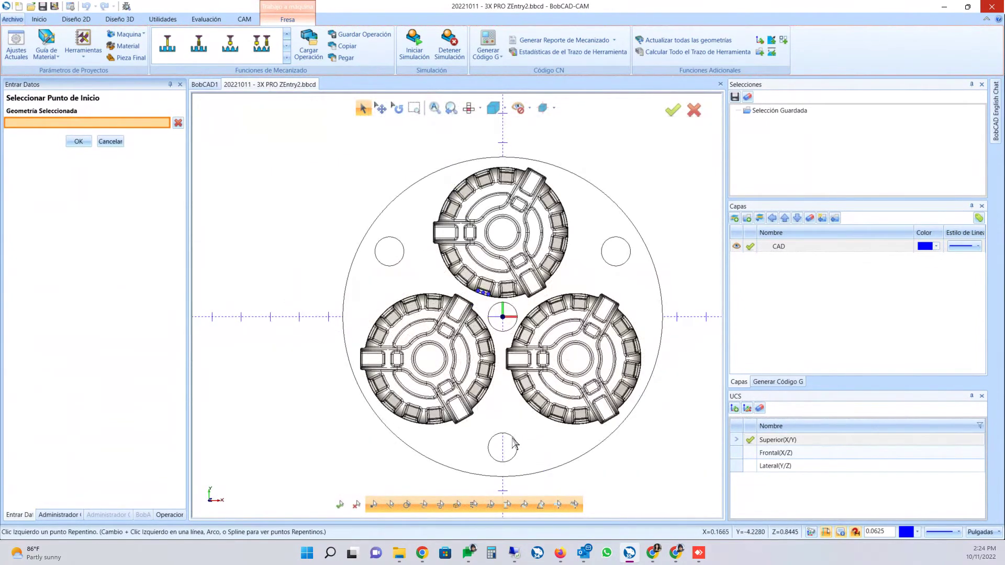
click(488, 448)
click(78, 141)
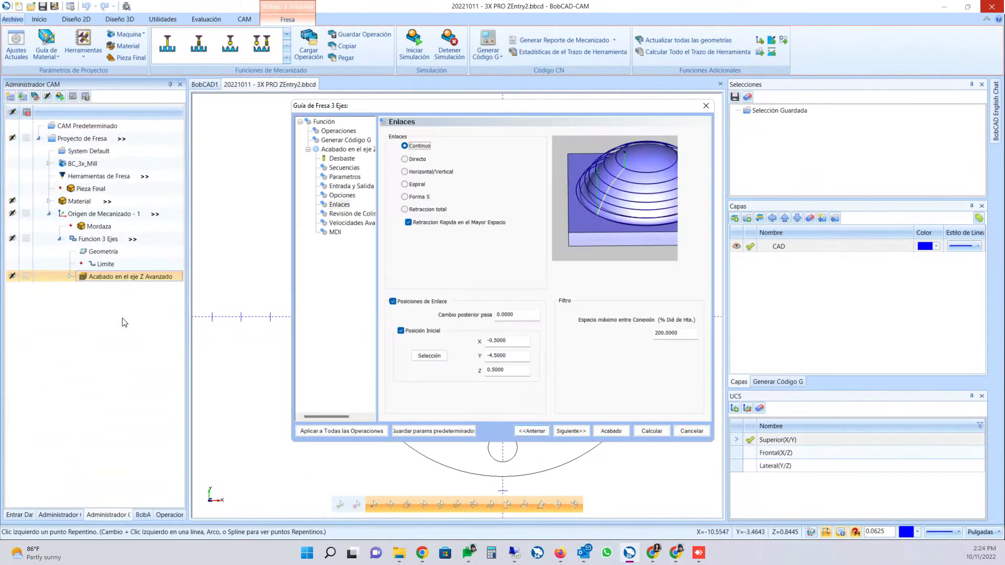
click(644, 432)
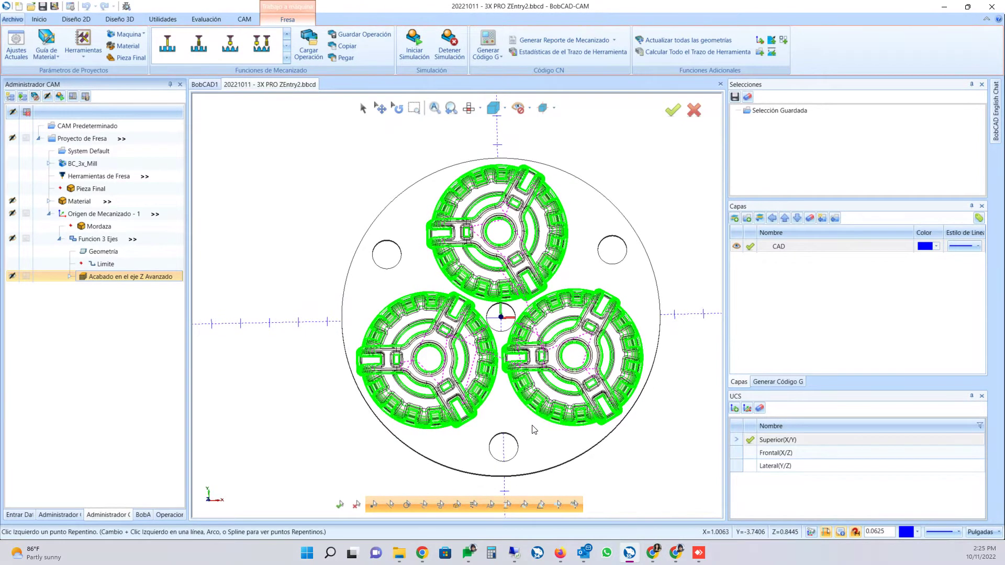
- Run a Simulación Rápida of the advanced Z finishing toolpath with the Sostenedor and Husillo hidden, examine the tool moves, and close the simulation
middle_drag(534, 429, 527, 432)
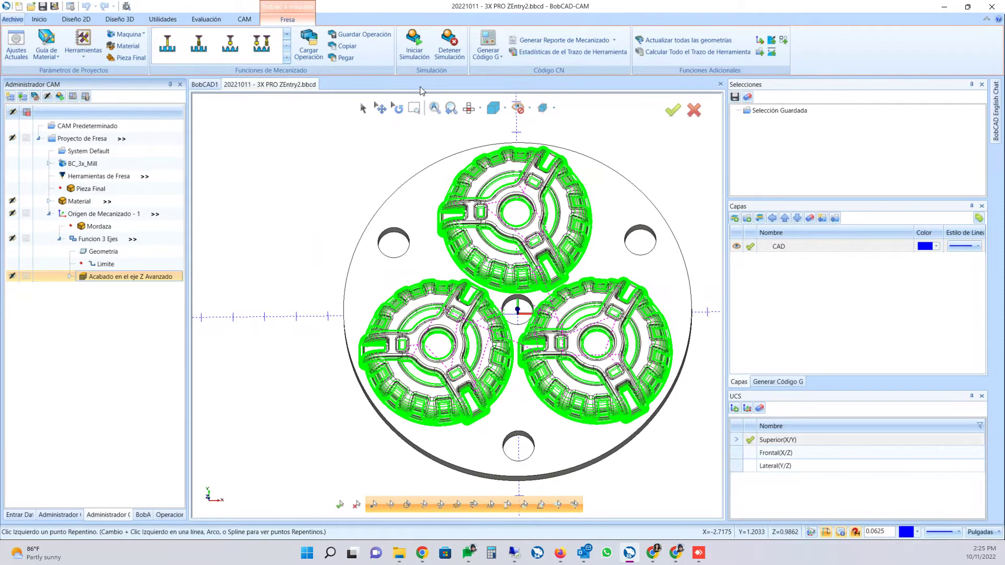
right_click(129, 279)
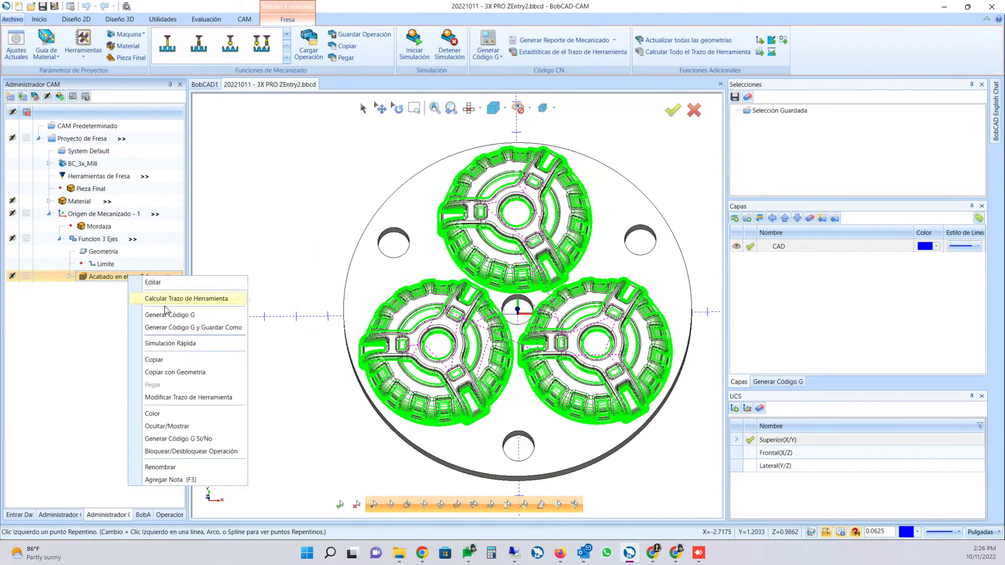
click(174, 345)
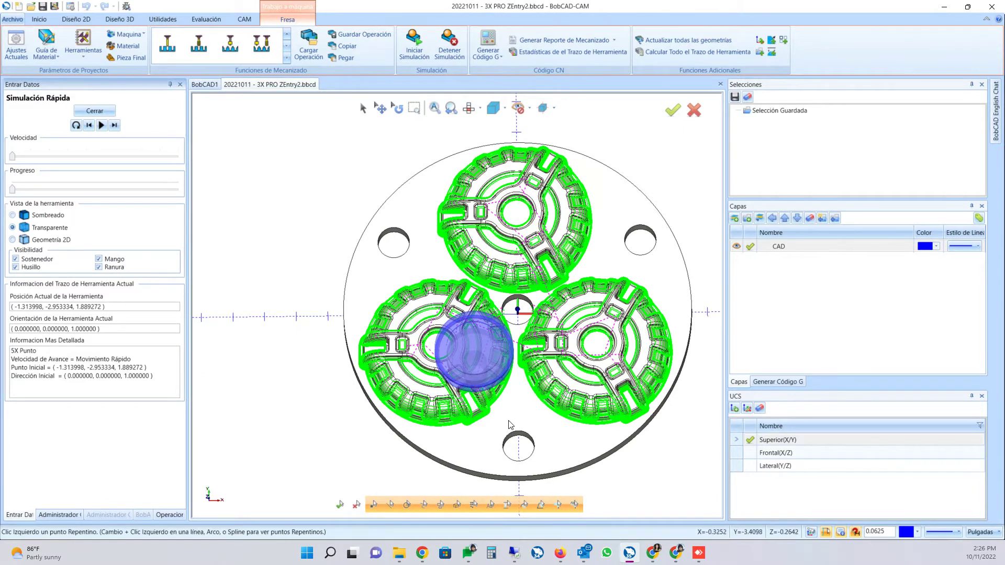
click(102, 126)
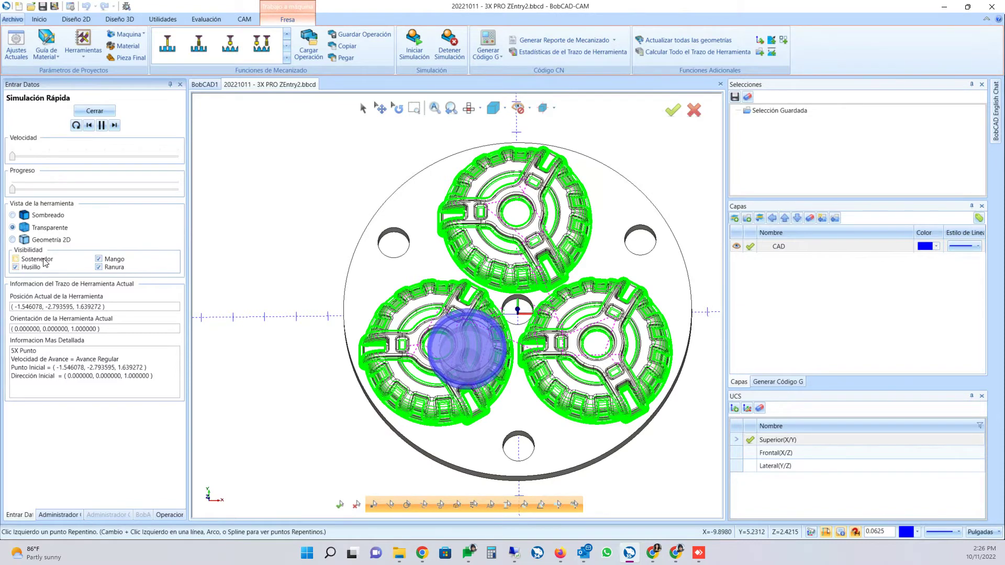
click(45, 261)
click(109, 261)
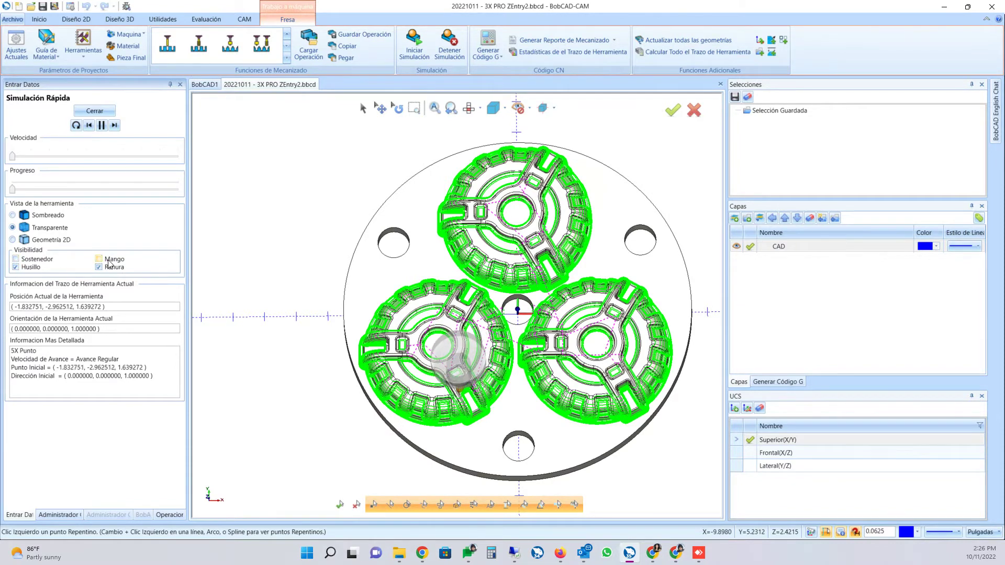
click(107, 260)
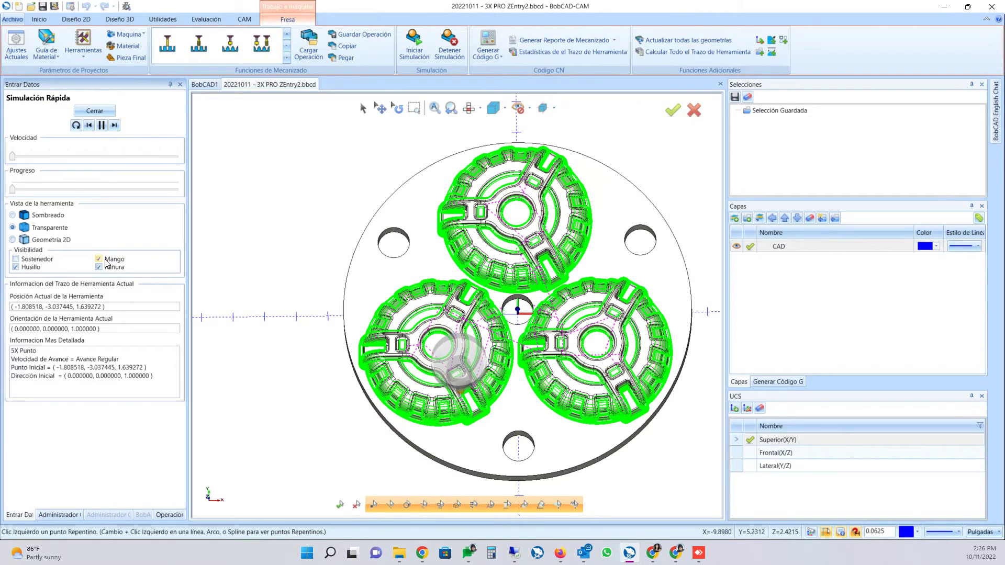
click(32, 268)
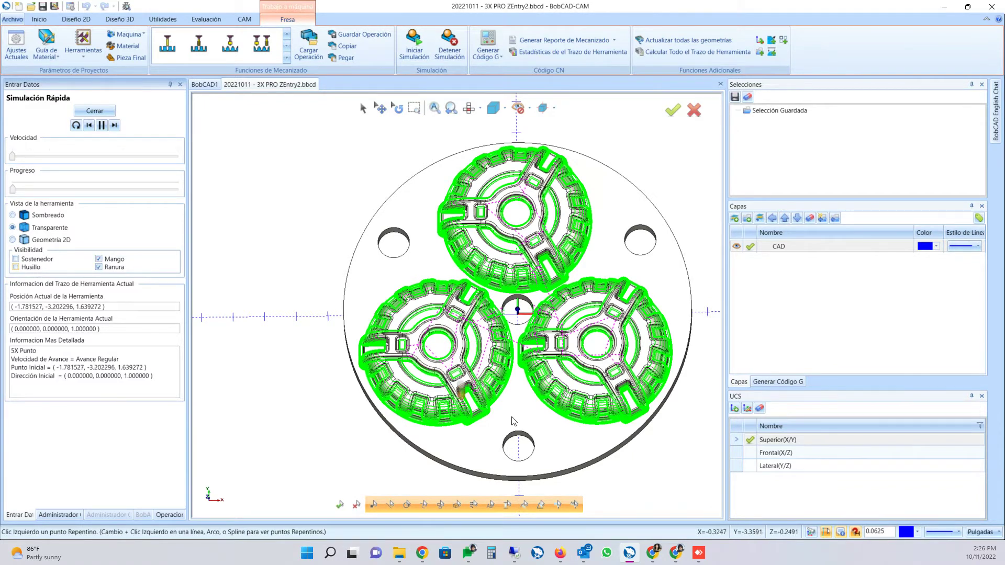
click(76, 126)
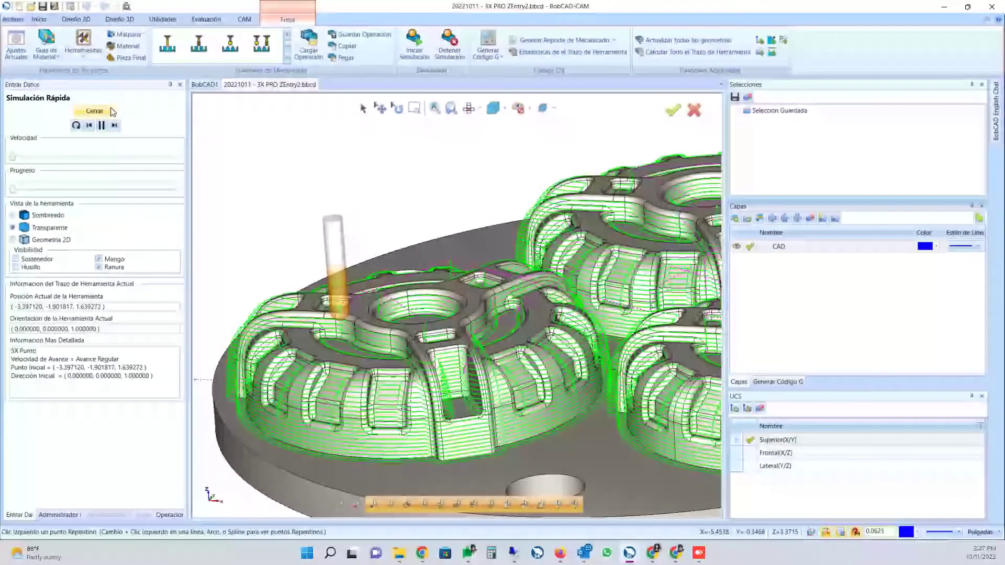
click(95, 111)
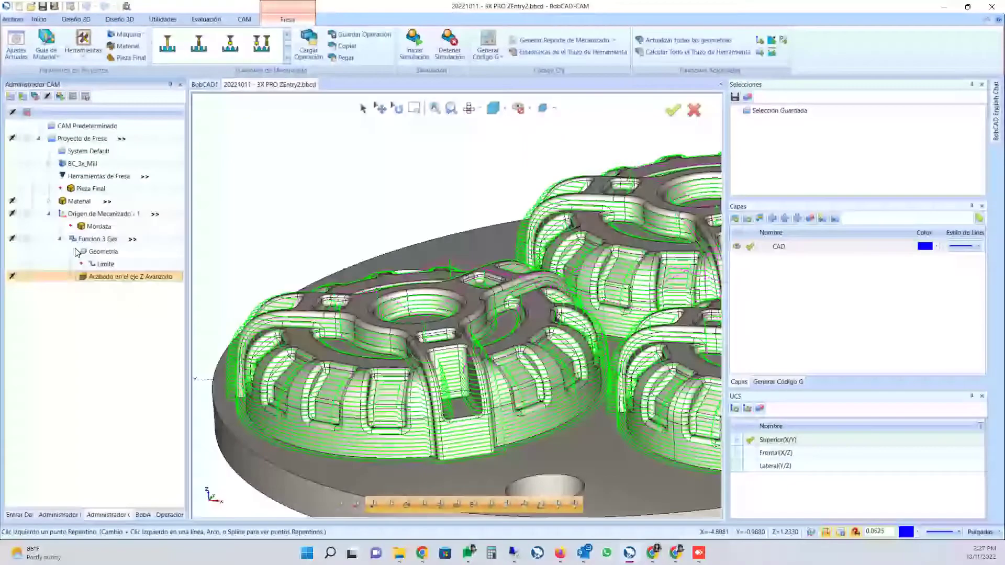
- Review the initial link position and its start point selection in the advanced Z finishing operation's Enlaces settings, then close the operation
double_click(126, 276)
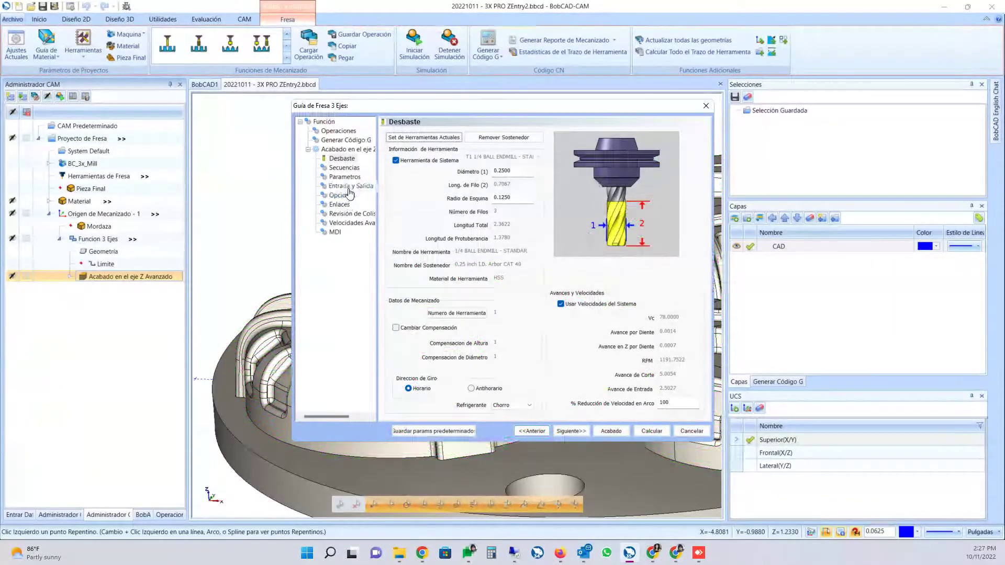
click(340, 205)
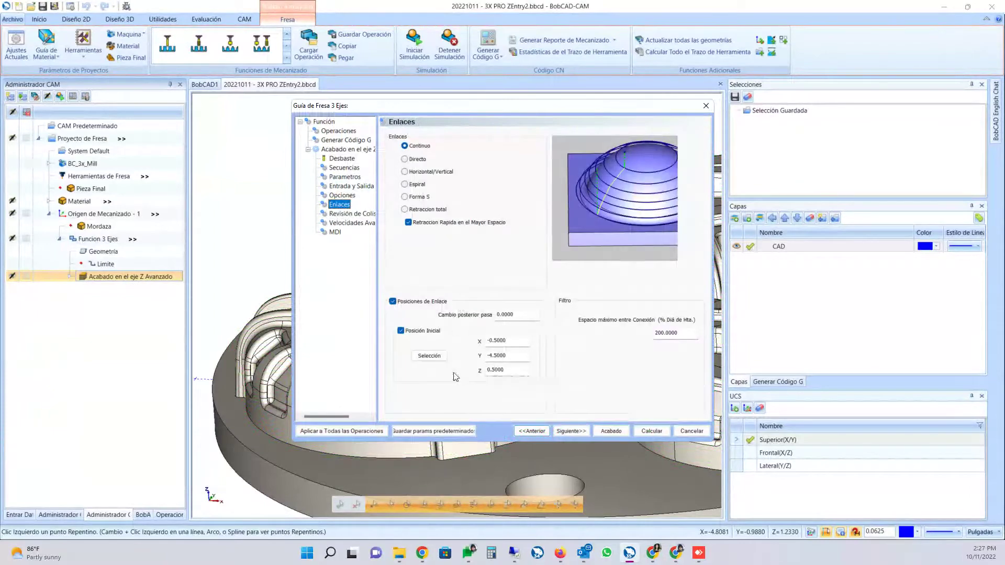
click(427, 356)
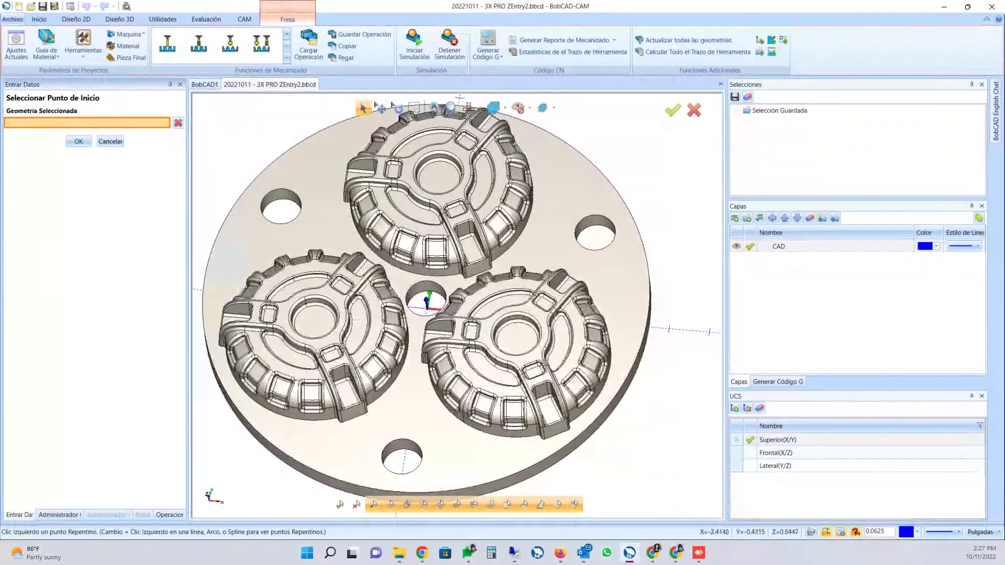
click(111, 141)
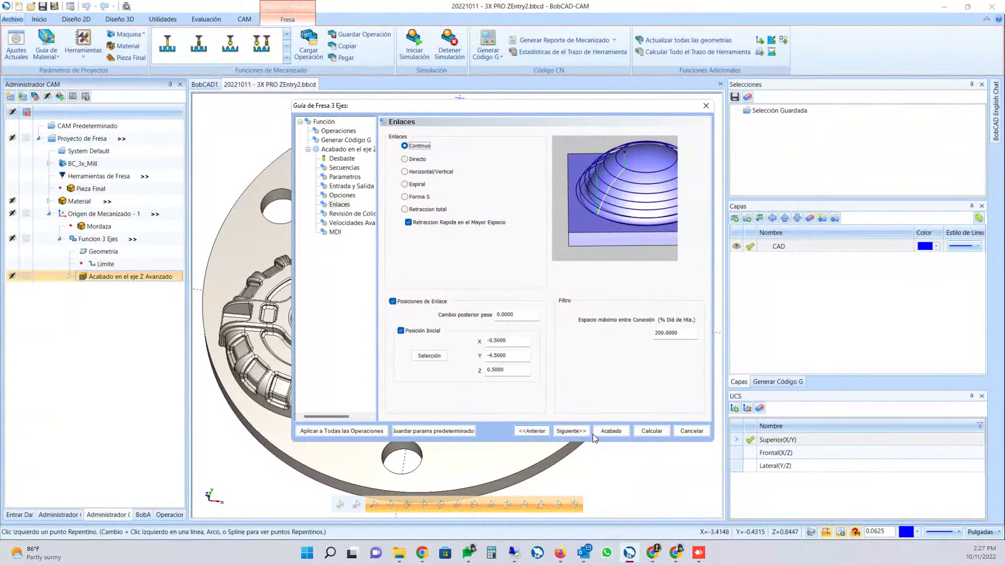
click(610, 436)
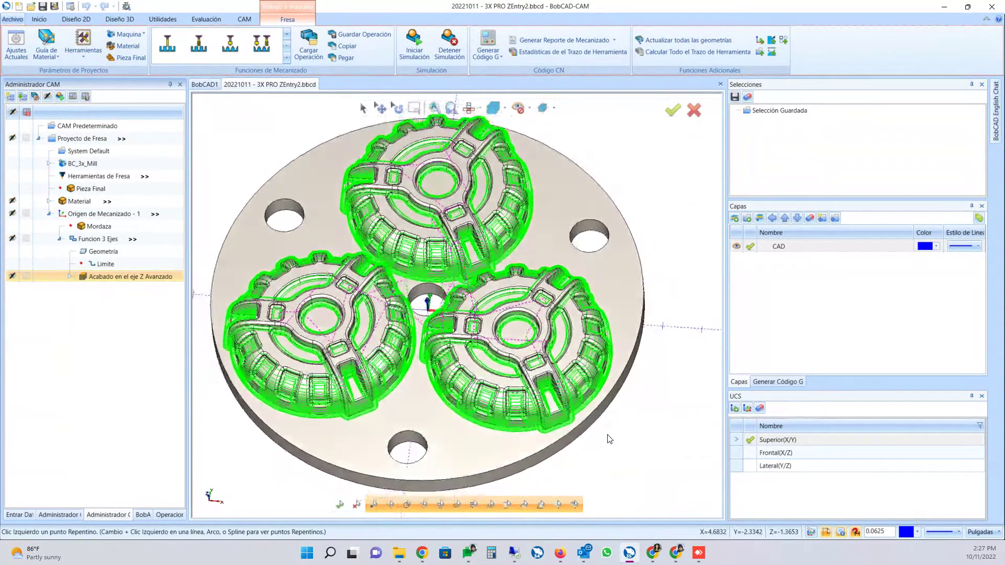
- Open the file Mill Express - New Leads - Spring Pases - Drag and Drop Patterns.bbcd and check the tool settings of Funcion Multieje-Pulido's Pulido operation
click(31, 7)
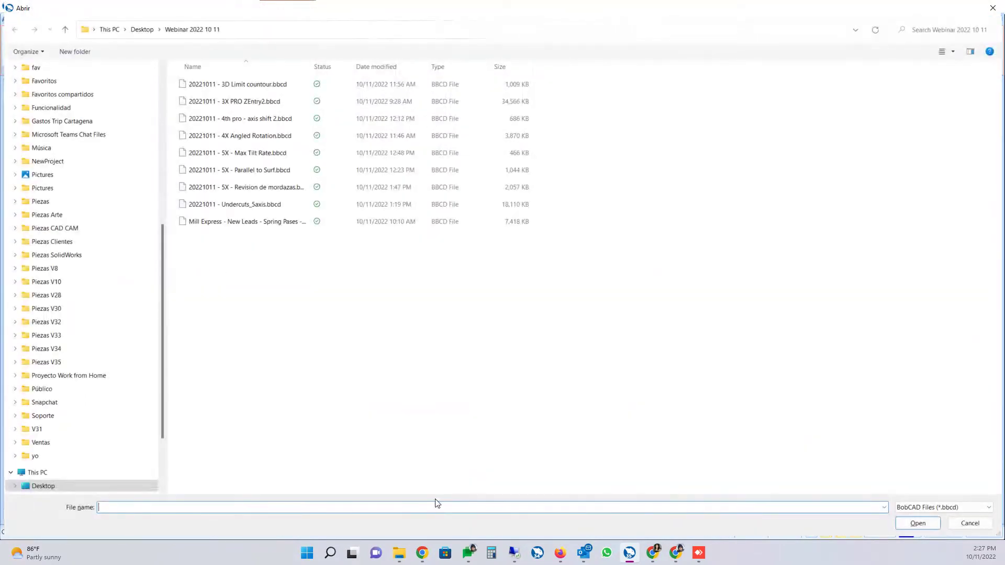
click(238, 221)
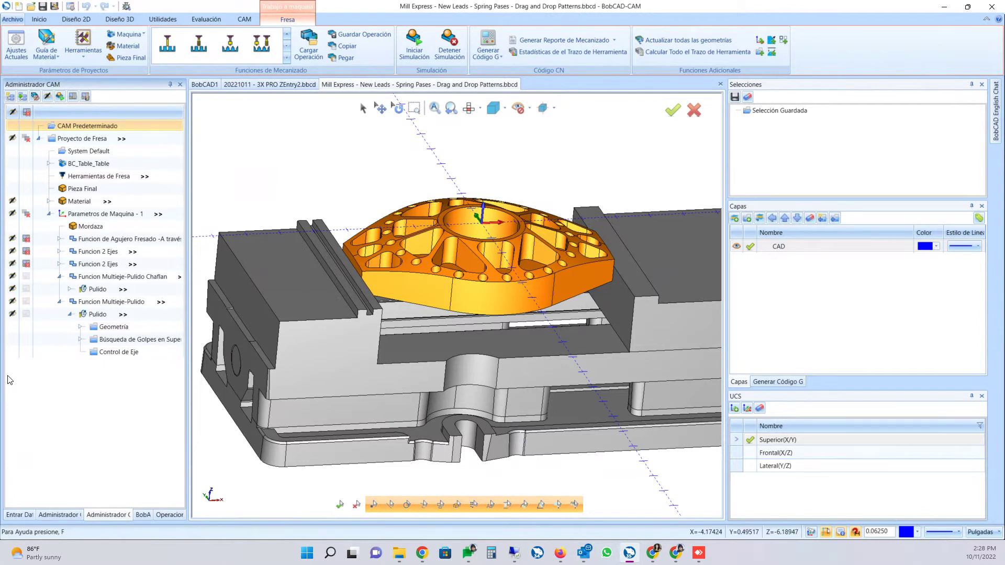
double_click(100, 314)
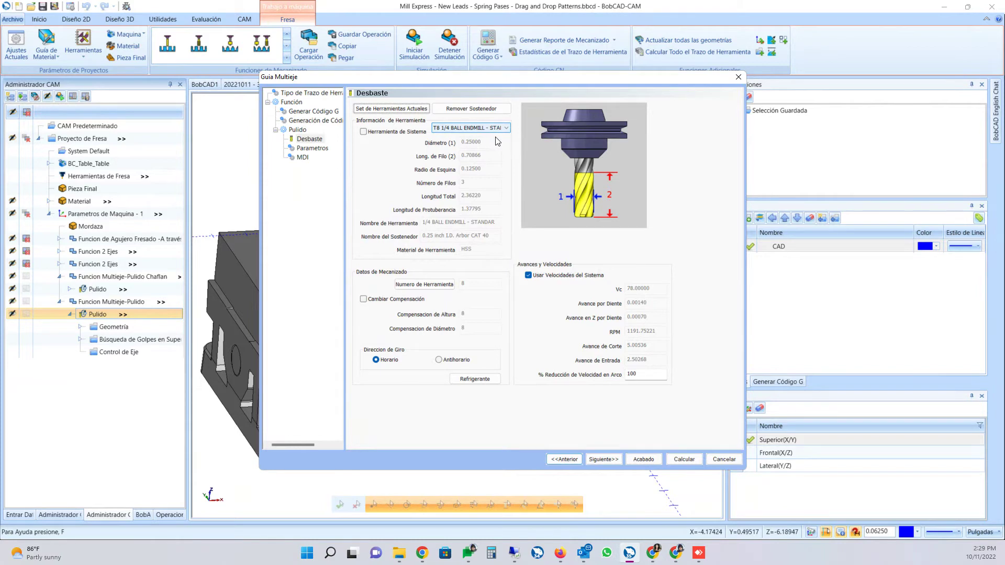
click(739, 80)
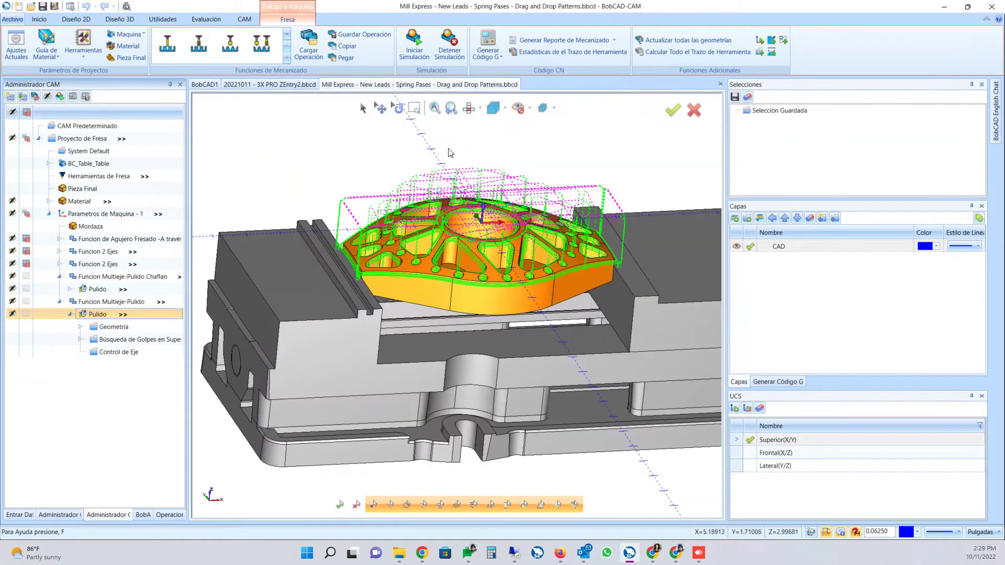
- Run a Simulación Rápida of the Pulido operation under Funcion Multieje-Pulido Chaflan, examine the tool's moves around the part's edges, and close the simulation
click(94, 290)
right_click(94, 289)
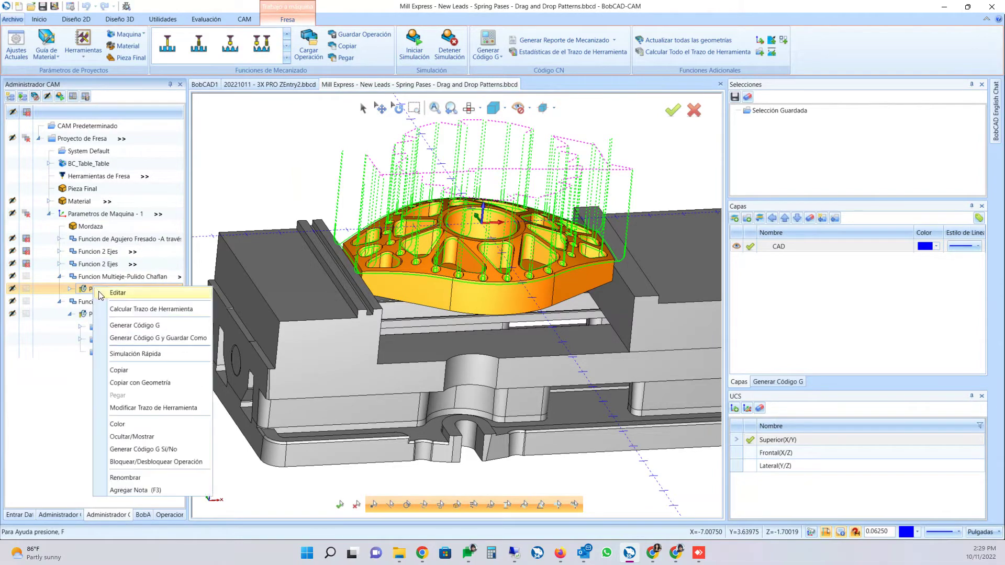
click(134, 354)
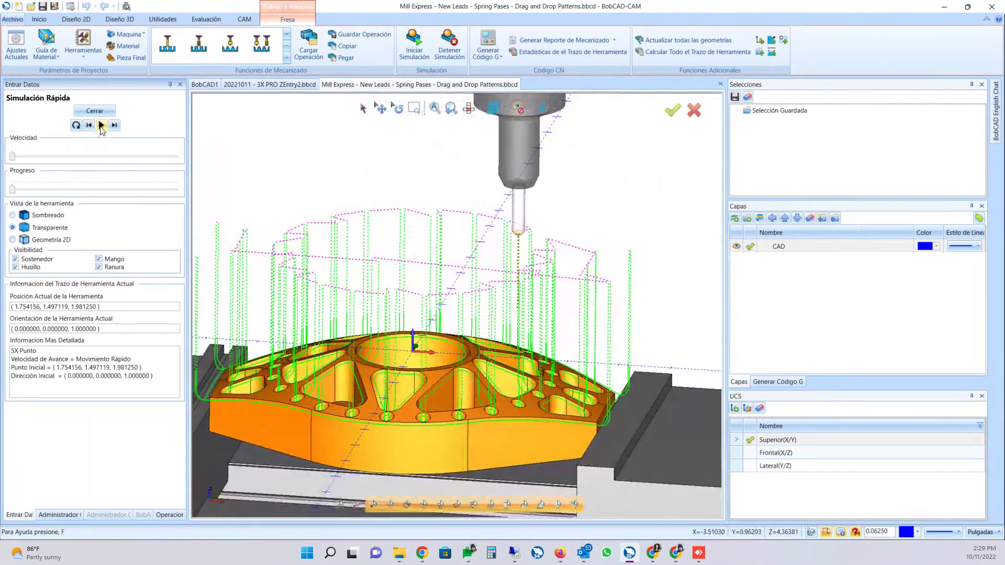
click(101, 126)
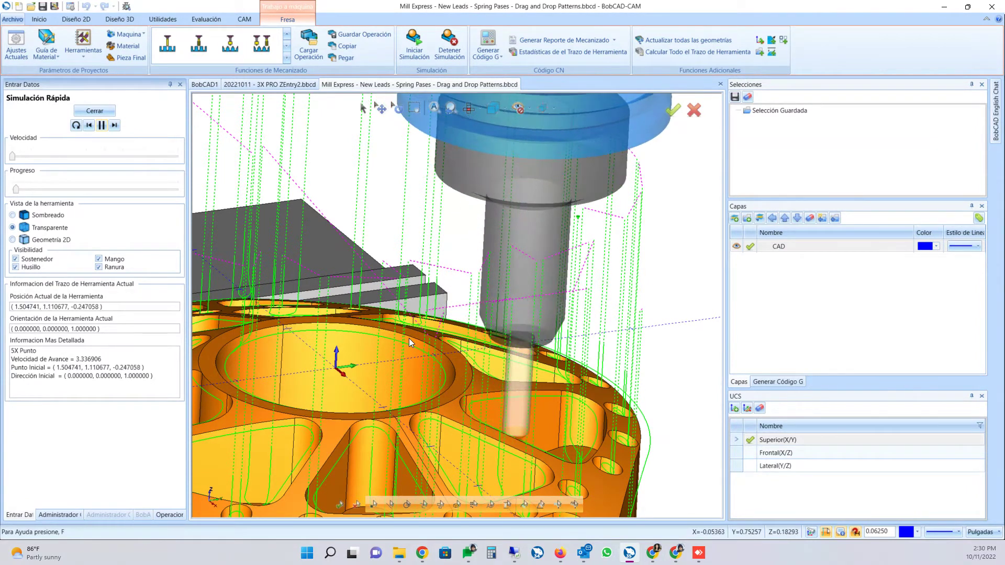
click(91, 111)
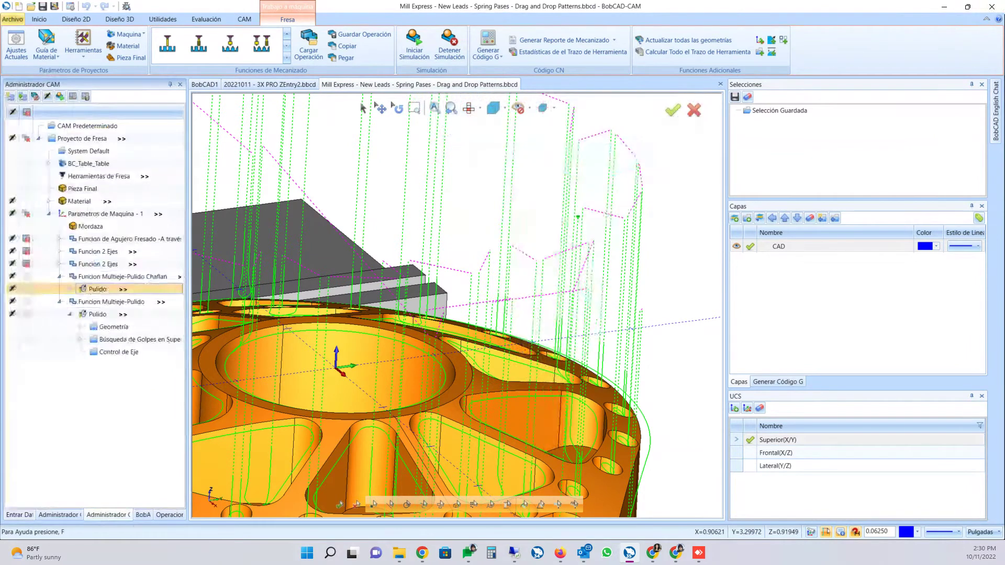
- Open the file 20221011 - 4X Angled Rotation.bbcd from the Webinar 2022 10 11 folder
click(31, 7)
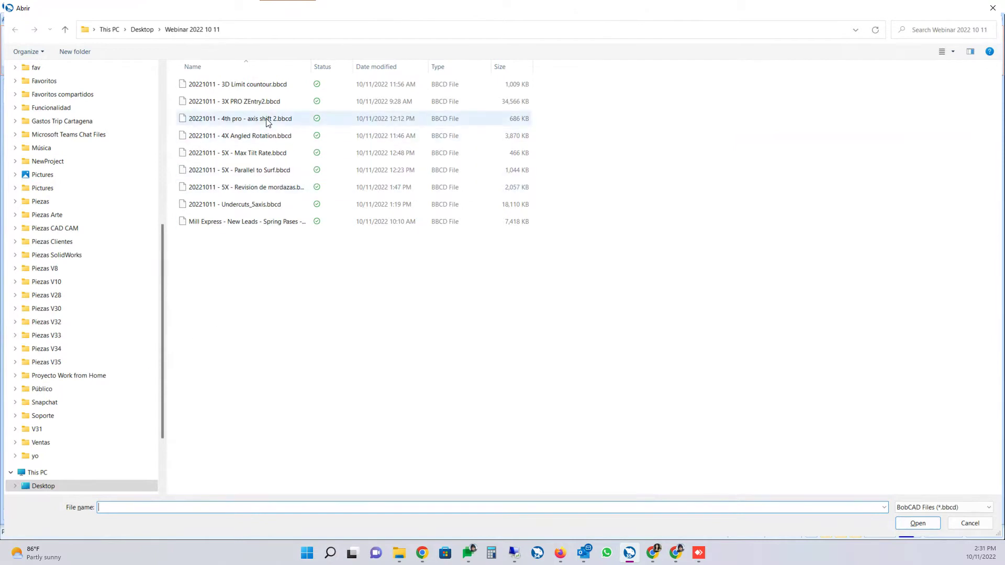
ctrl+scroll(350, 262, up, 4)
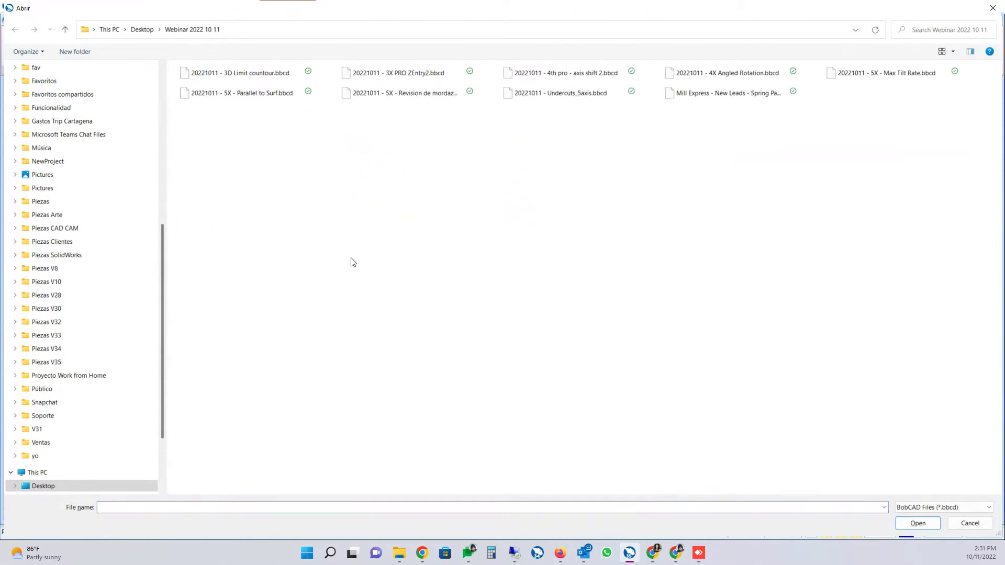
ctrl+scroll(353, 263, up, 1)
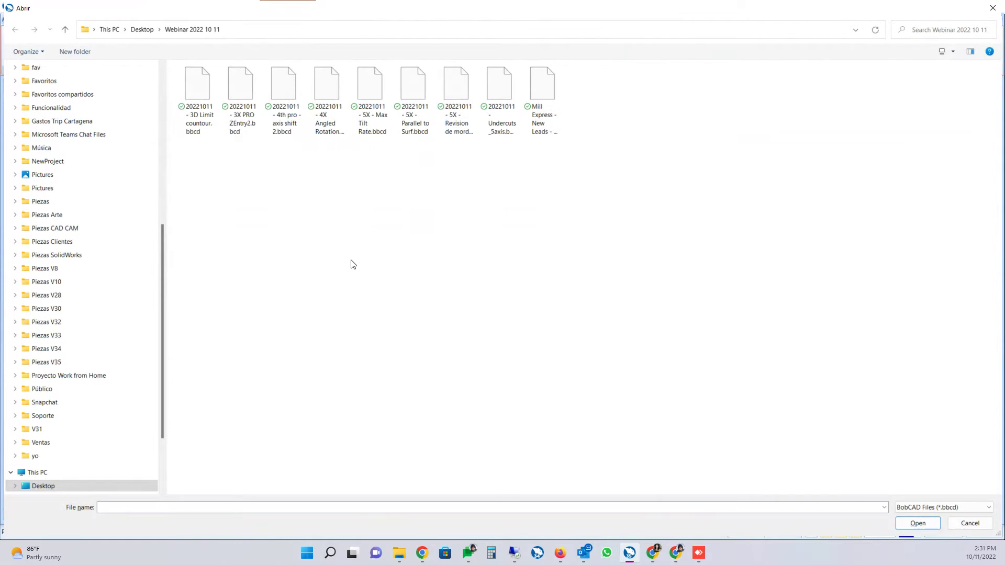
ctrl+scroll(354, 265, up, 4)
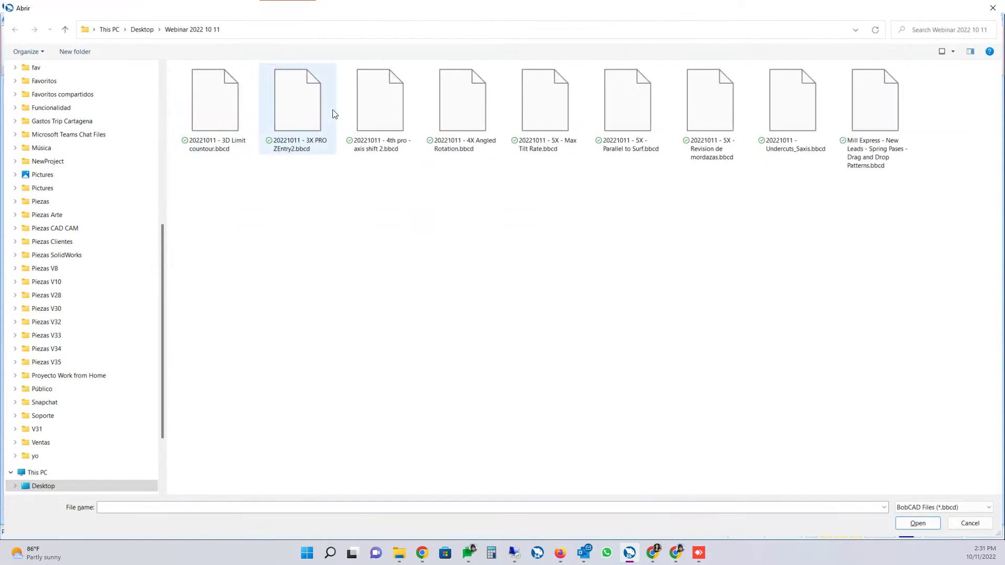
click(473, 102)
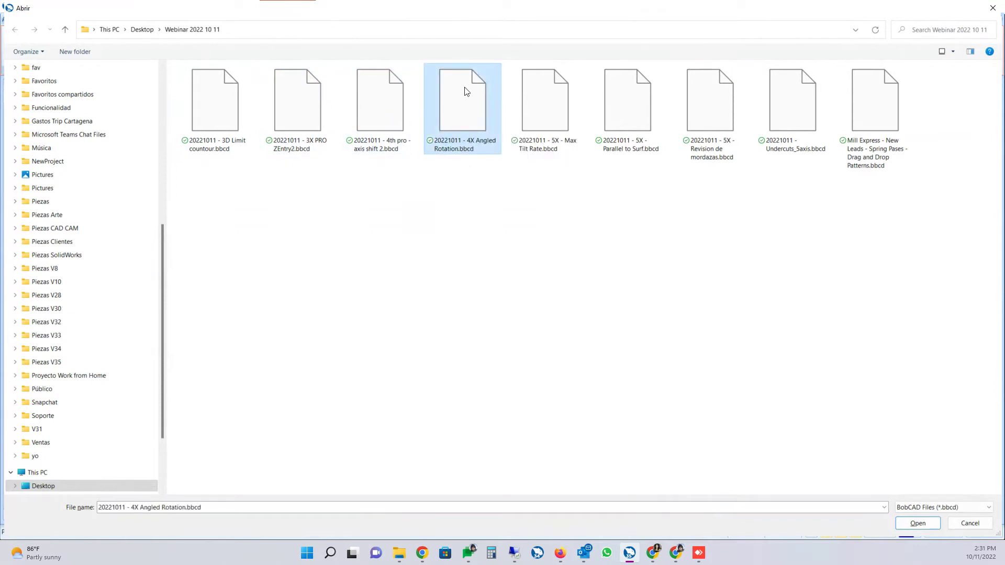
key(Escape)
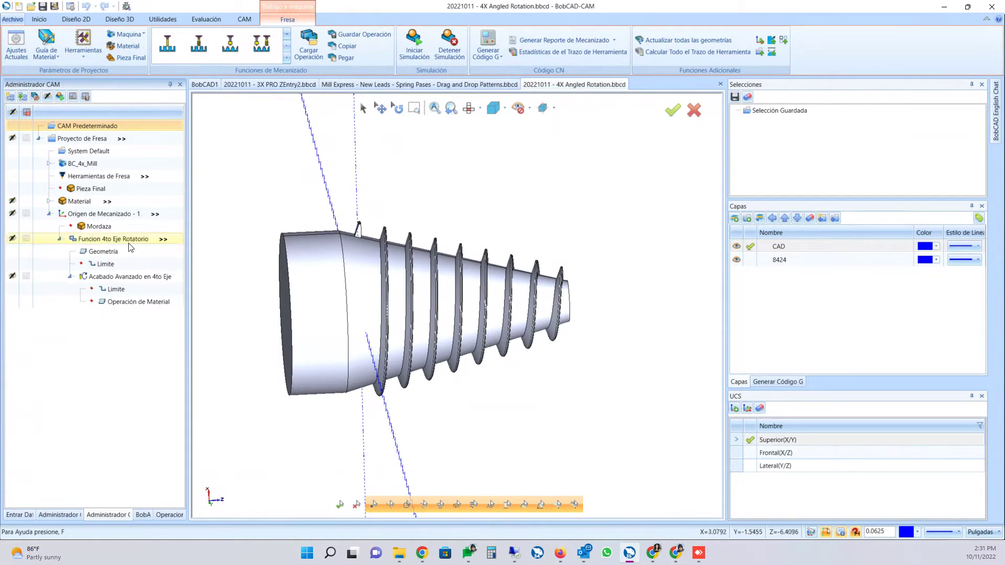
- Duplicate Funcion 4to Eje Rotatorio together with its geometry in the machining feature tree
right_click(109, 240)
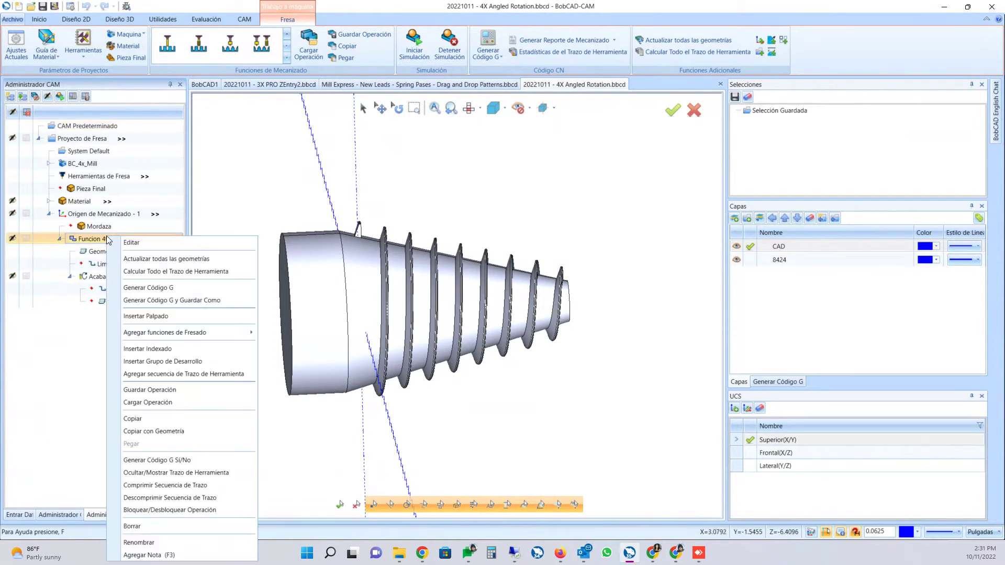
click(136, 431)
right_click(83, 246)
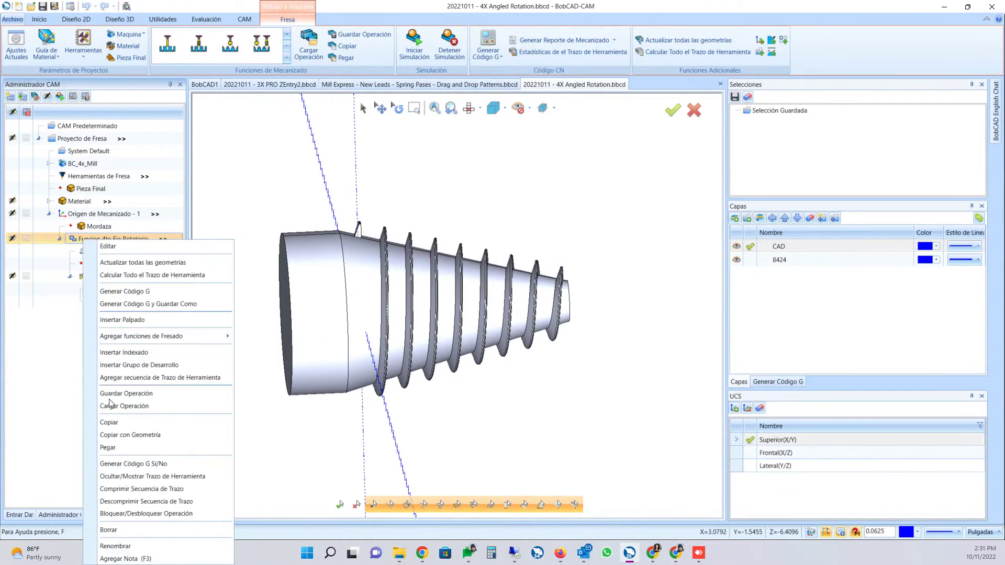
click(108, 444)
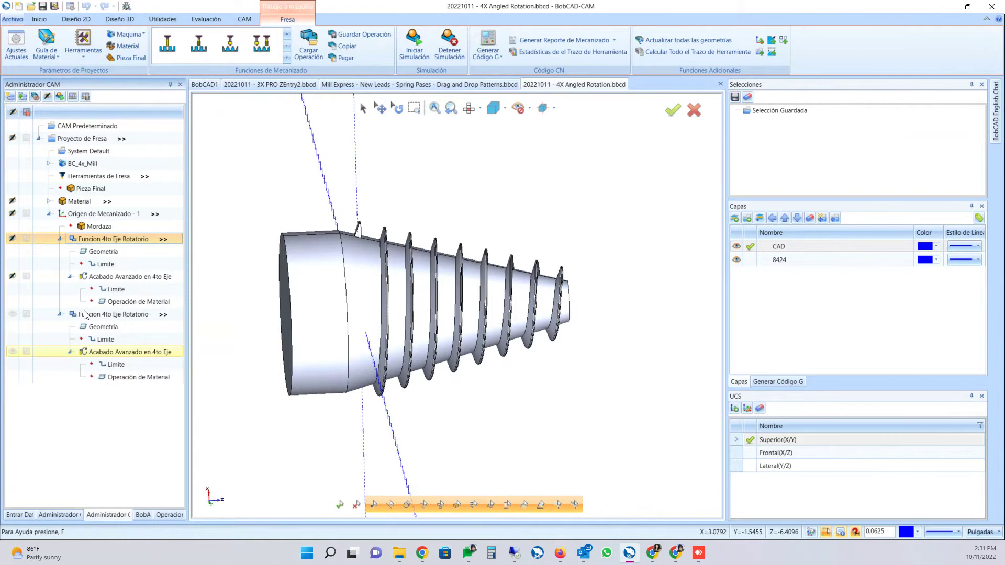
- Disable Mecanizado Conico in the Secuencias settings of the copied feature's Acabado Avanzado en 4to Eje operation and accept the change
right_click(103, 352)
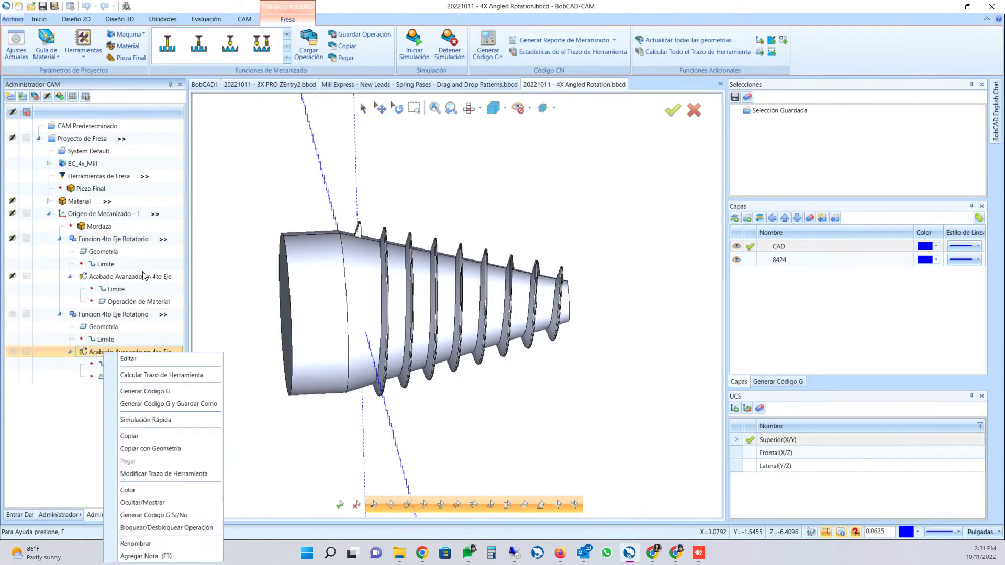
click(154, 365)
click(343, 178)
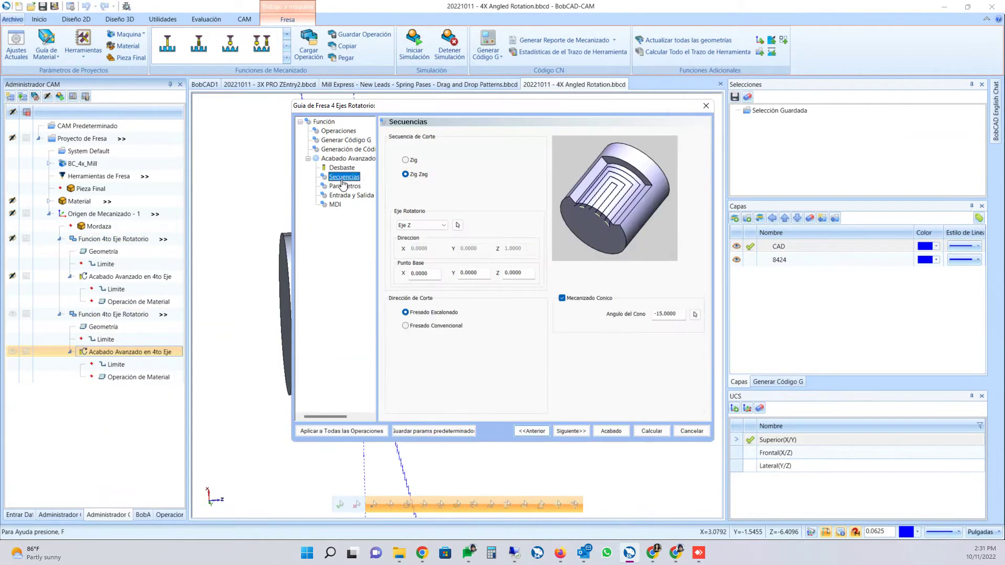
click(562, 298)
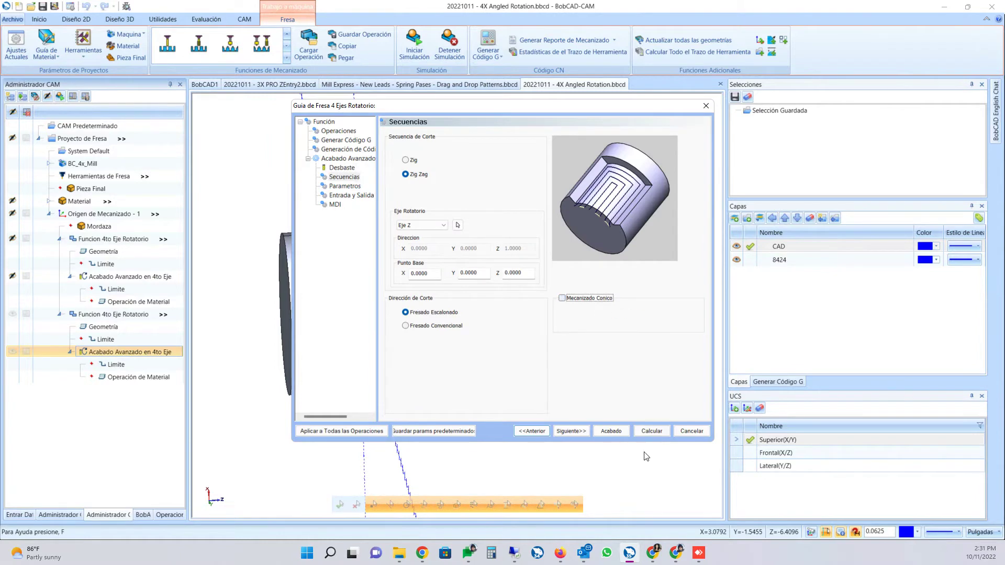
click(611, 431)
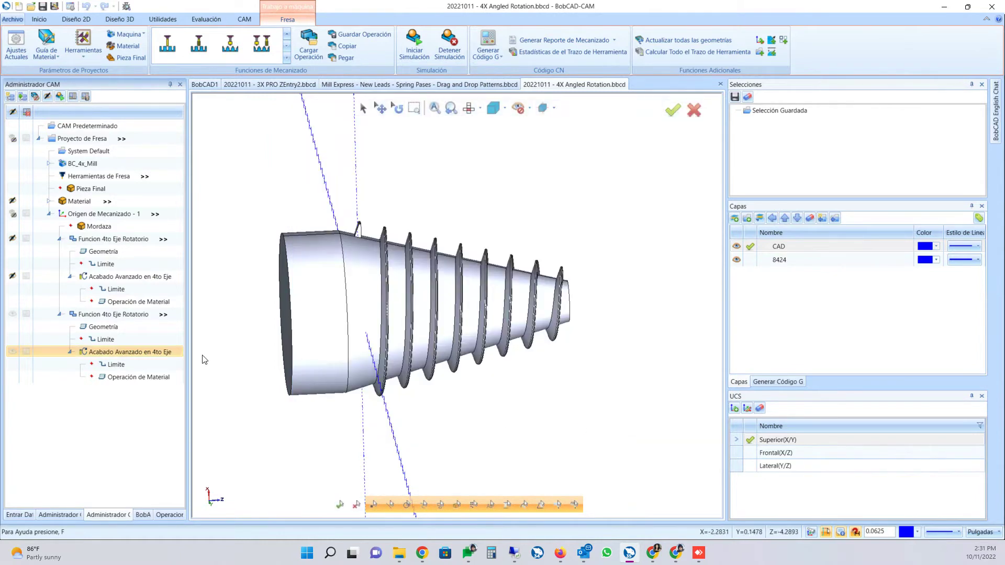
- Rename the copied feature Funcion 4to Eje Rotatorio - Antes and the original Funcion 4to Eje Rotatorio - Despues
click(126, 314)
click(126, 314)
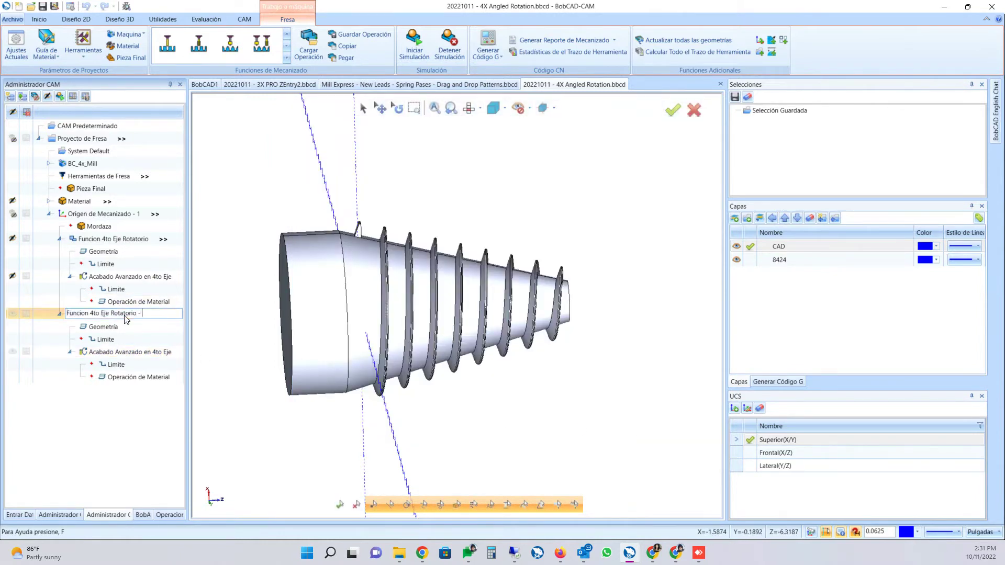
text(- Antes)
key(Return)
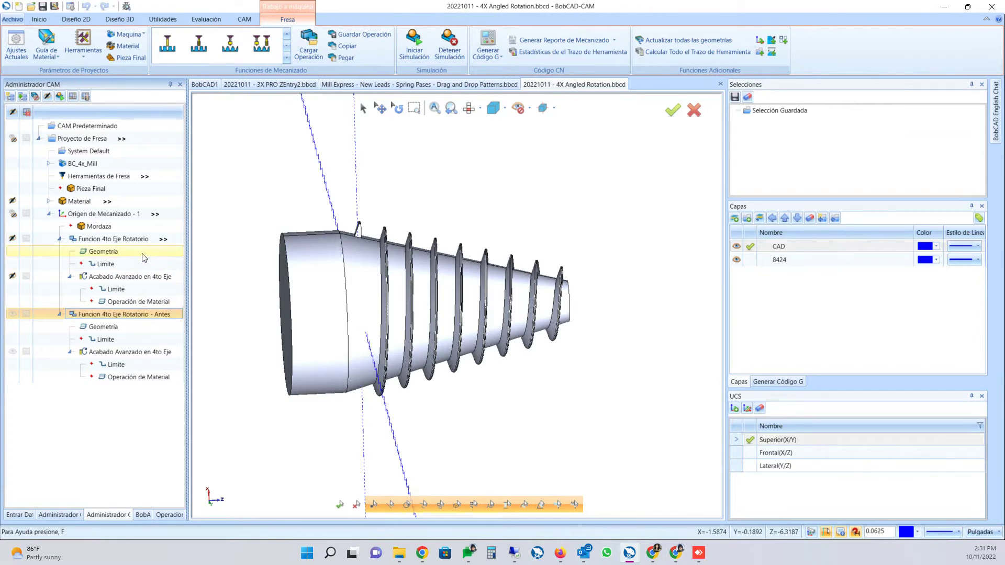
click(128, 241)
click(127, 239)
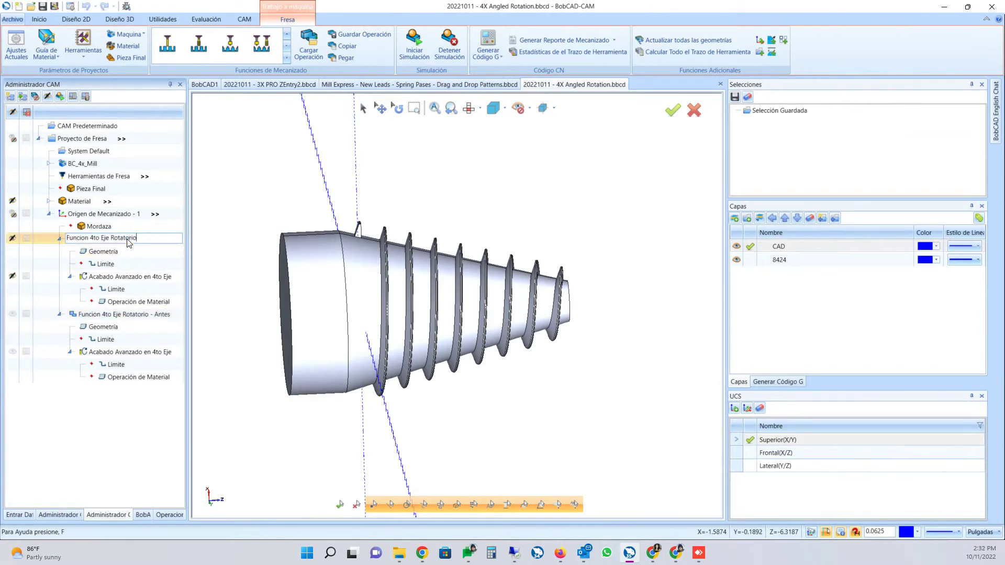
text(- Despues)
key(Return)
- Calculate the toolpath of the Antes feature's Acabado Avanzado en 4to Eje operation and collapse the operation's sub-items in the tree
right_click(137, 356)
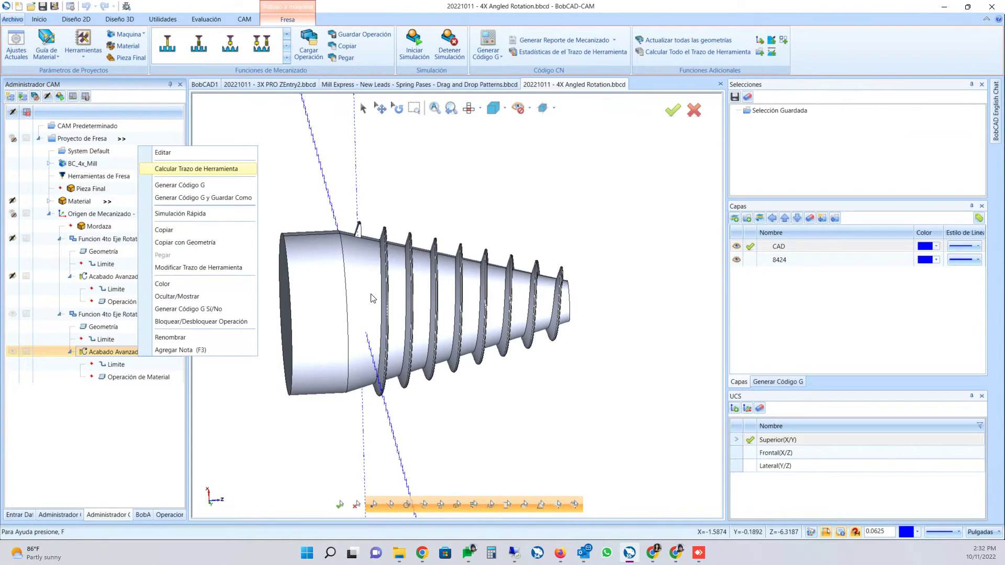
key(Return)
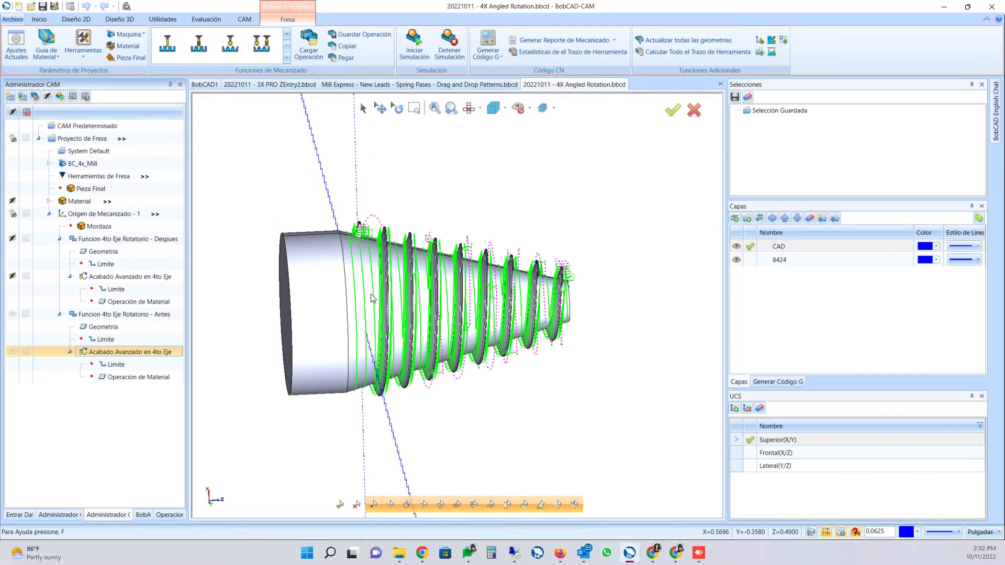
click(69, 351)
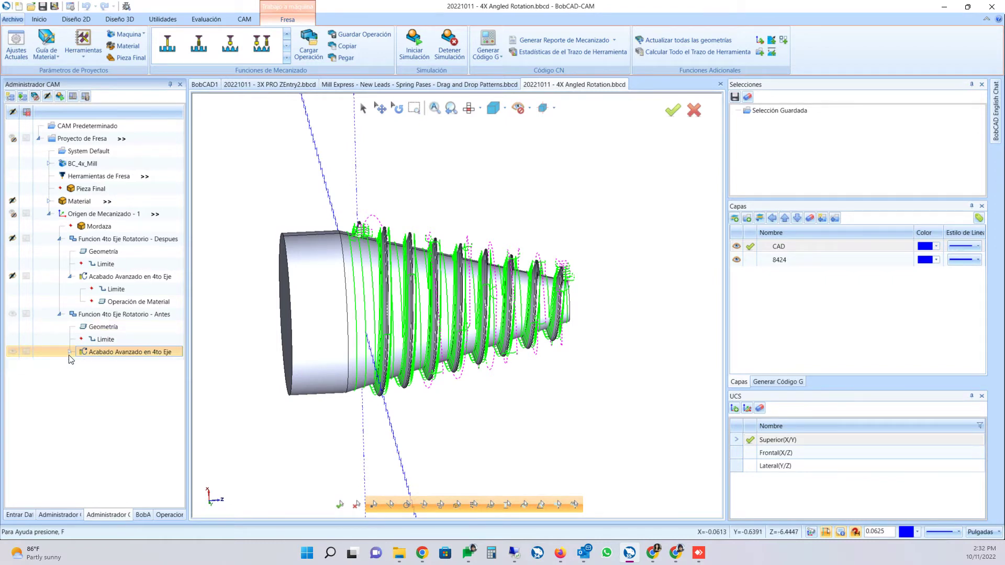
click(59, 314)
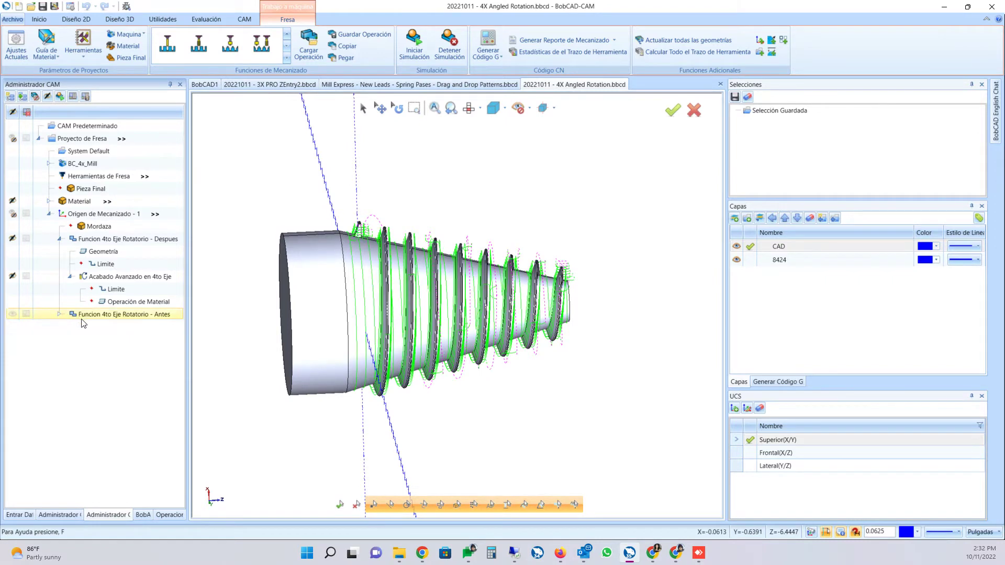
click(60, 314)
click(125, 352)
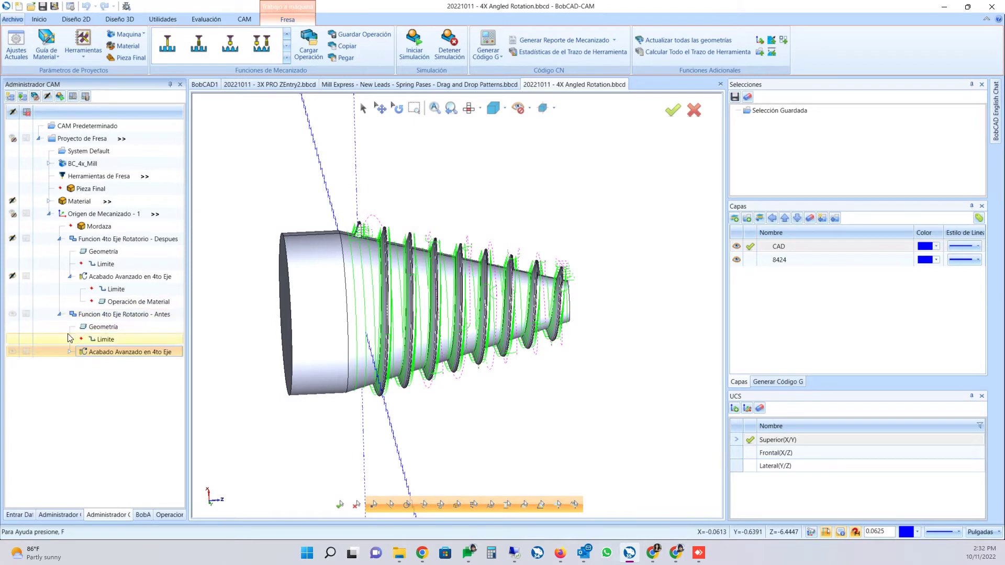
middle_drag(402, 365, 314, 362)
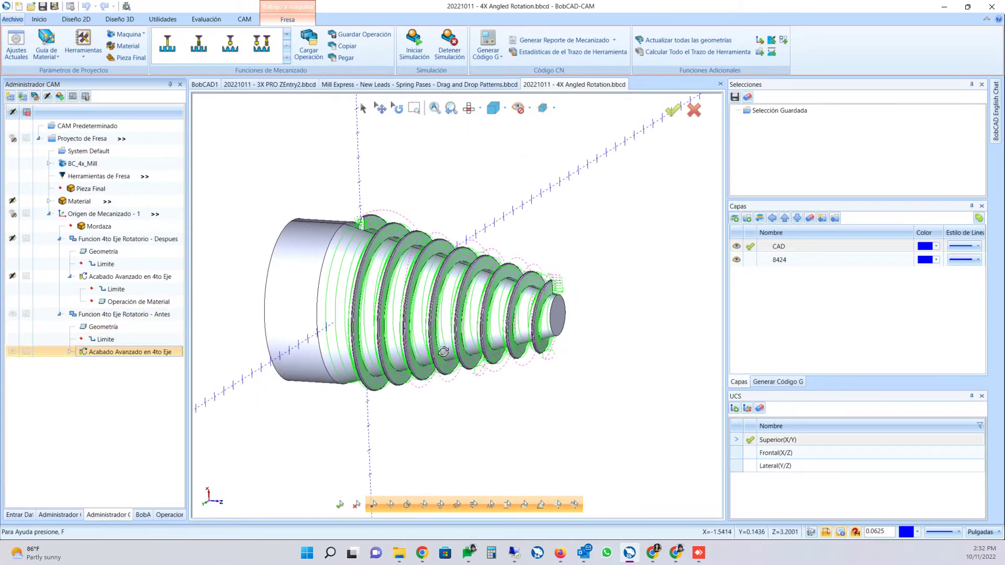
- Open the Antes feature for editing and review the finishing operation's tool data and Secuencias settings
right_click(131, 356)
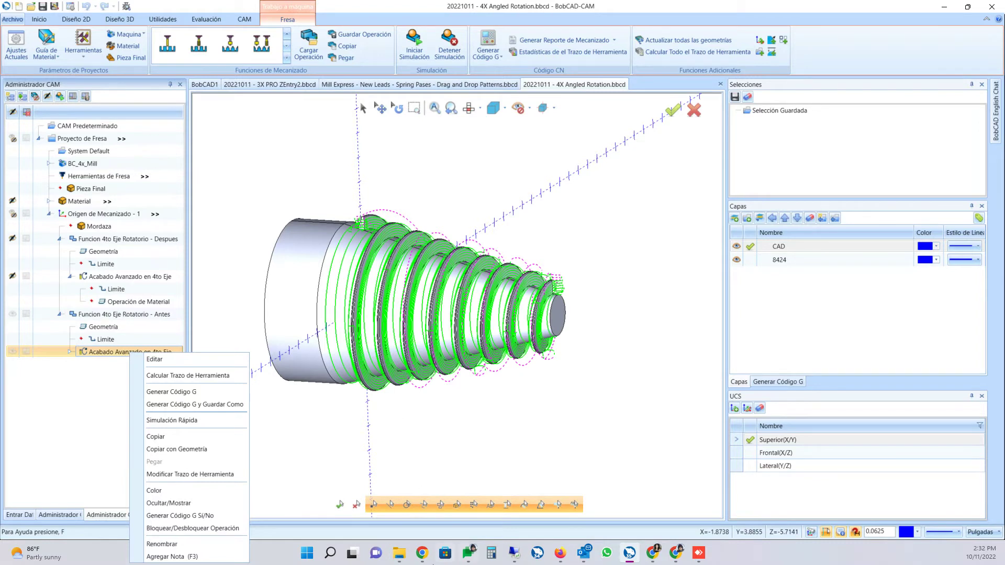
click(101, 314)
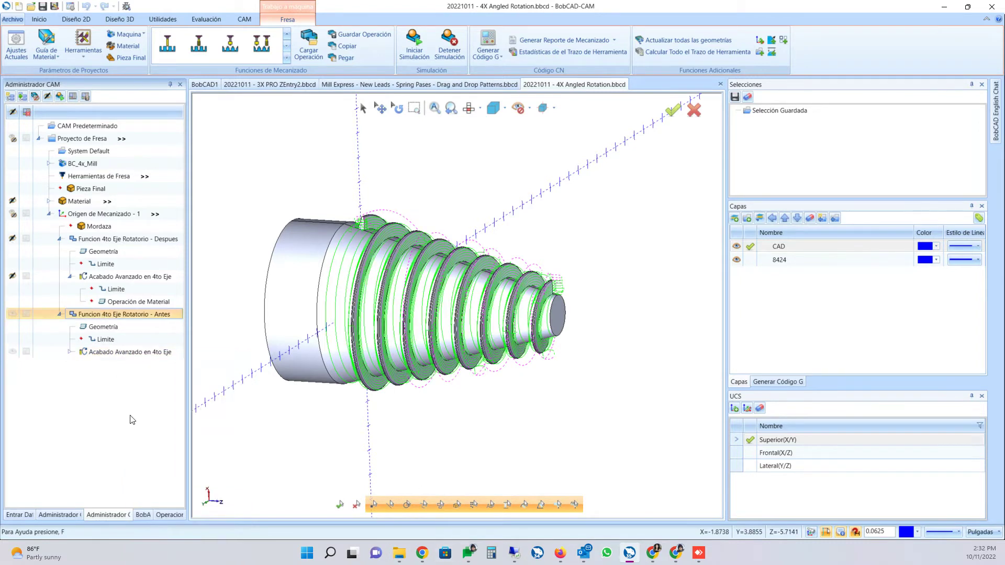
double_click(124, 317)
click(343, 169)
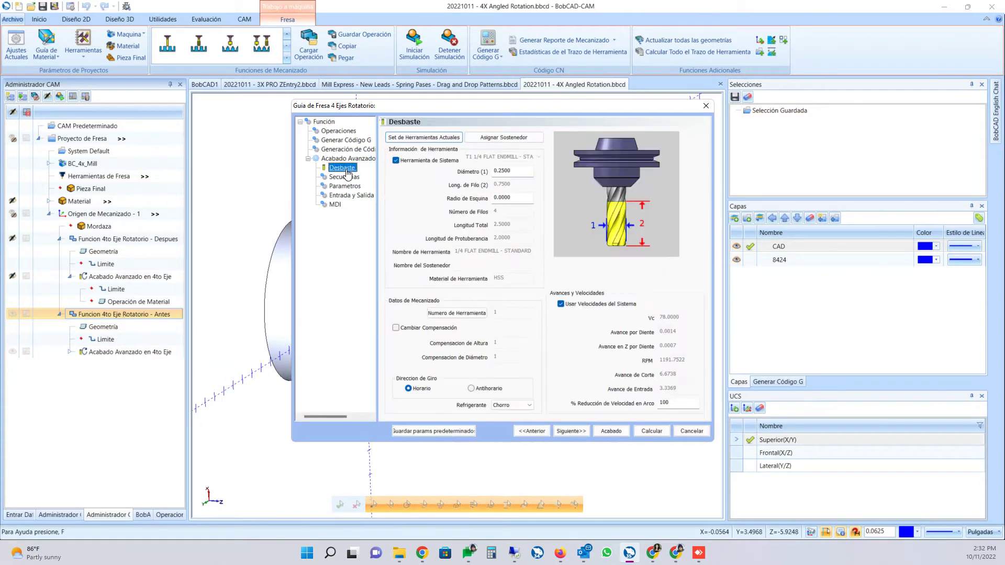
click(345, 177)
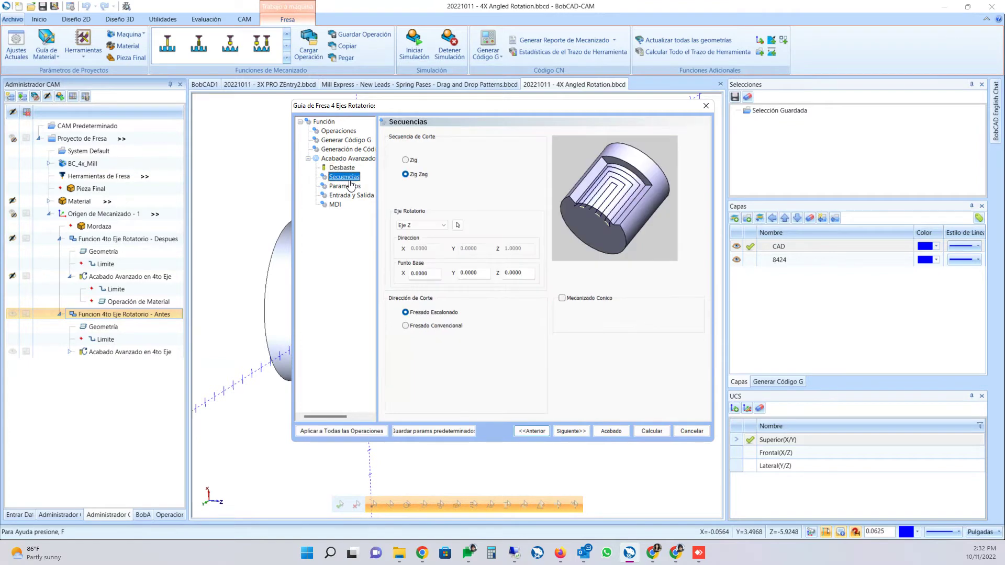
- Review the depth of cut, stock allowance, tolerance and axial limits in Parametros, check the feature's current operations, and close the dialog
click(347, 187)
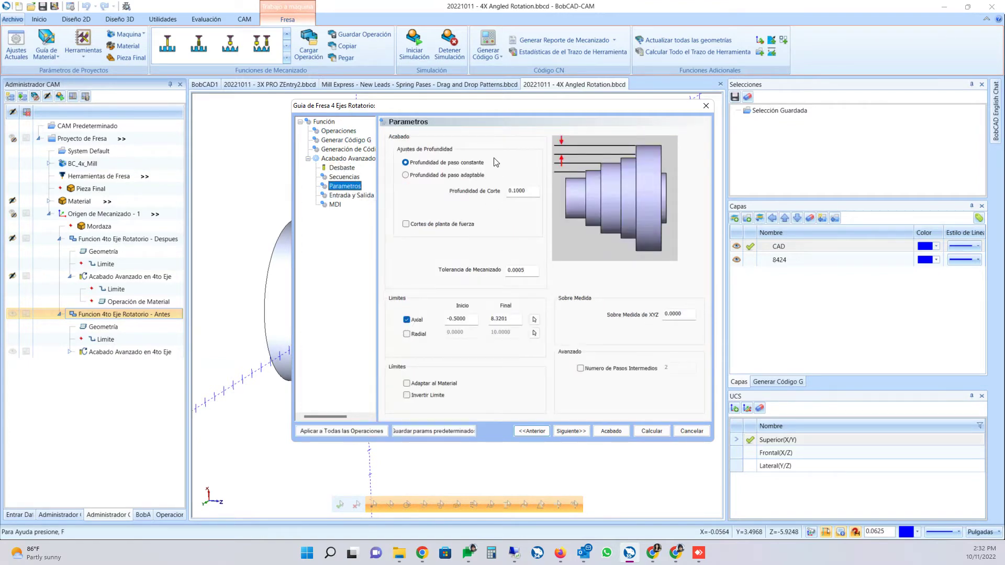
click(522, 193)
click(681, 313)
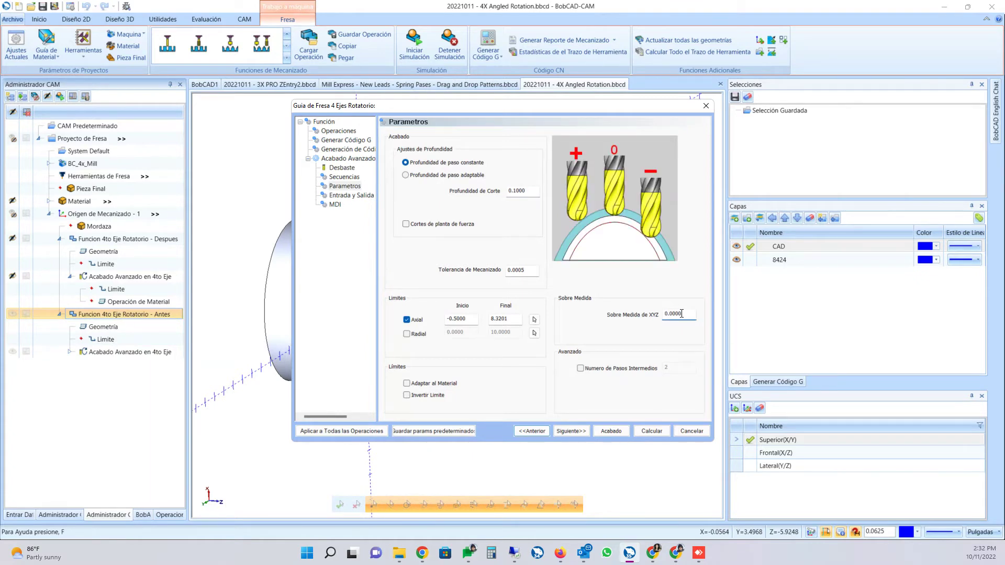
click(524, 270)
click(469, 319)
click(510, 321)
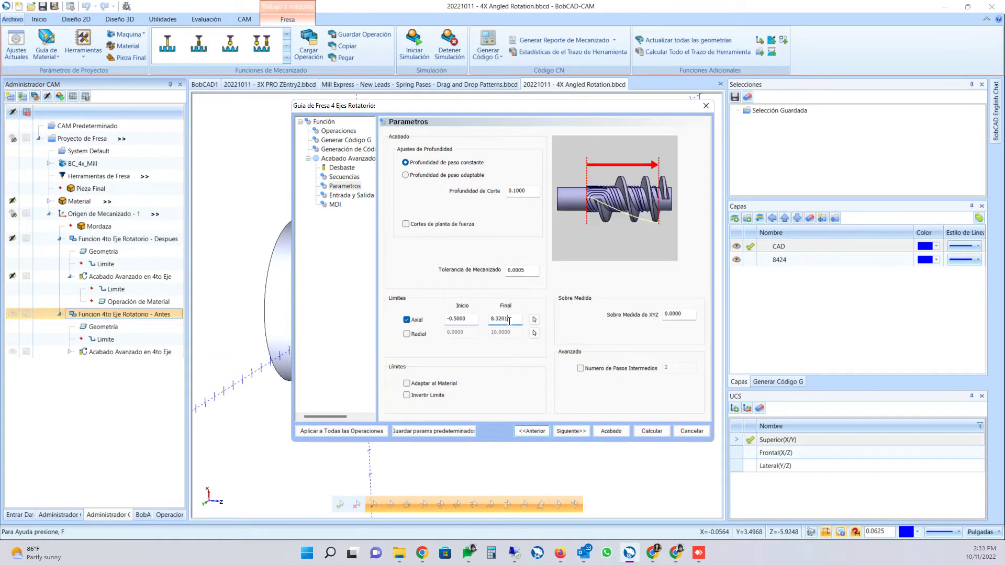
click(338, 131)
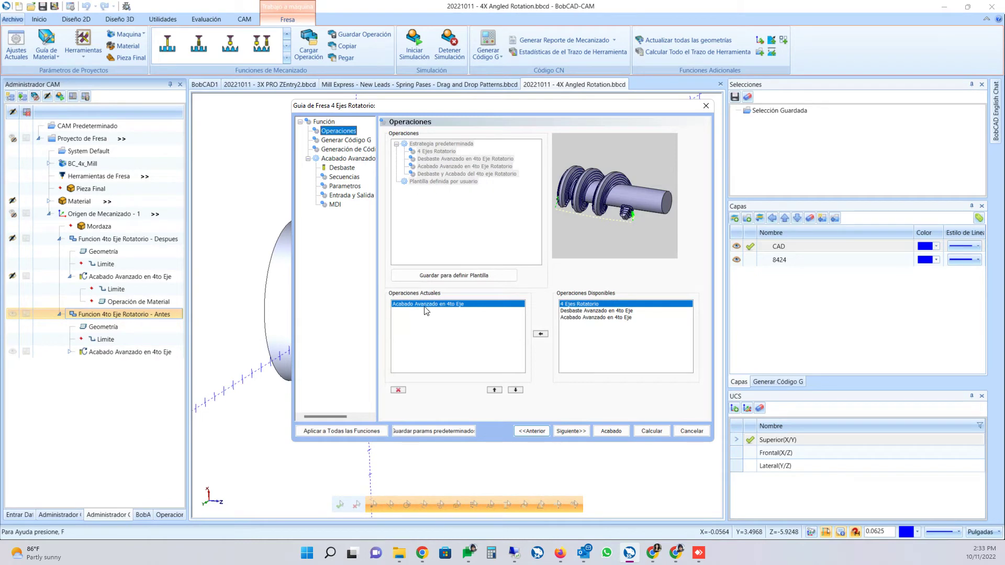
click(425, 306)
click(706, 106)
- Examine the Antes toolpath around the conical screw's flights and select the Despues feature's Acabado Avanzado en 4to Eje operation
scroll(522, 390, up, 5)
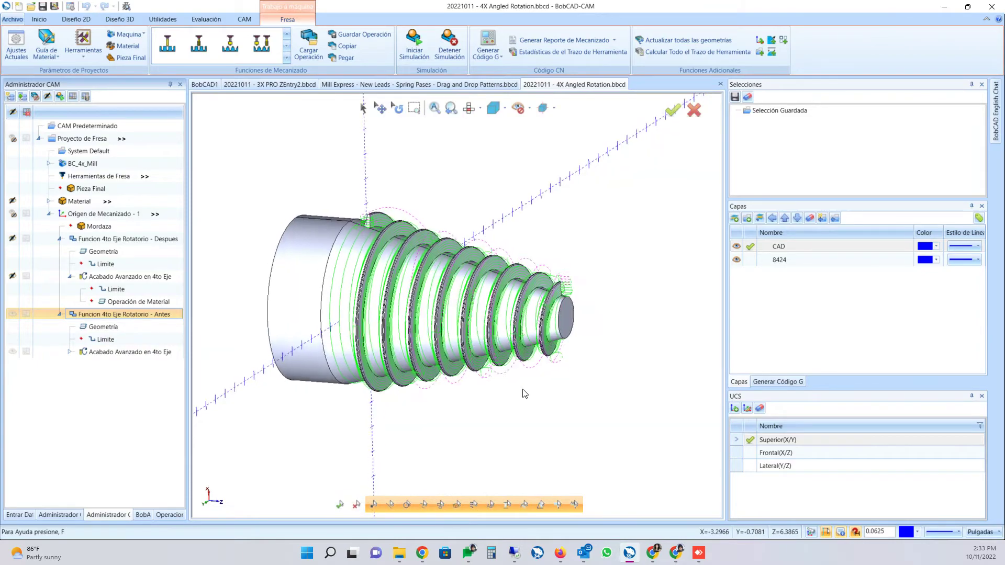
middle_drag(522, 390, 369, 296)
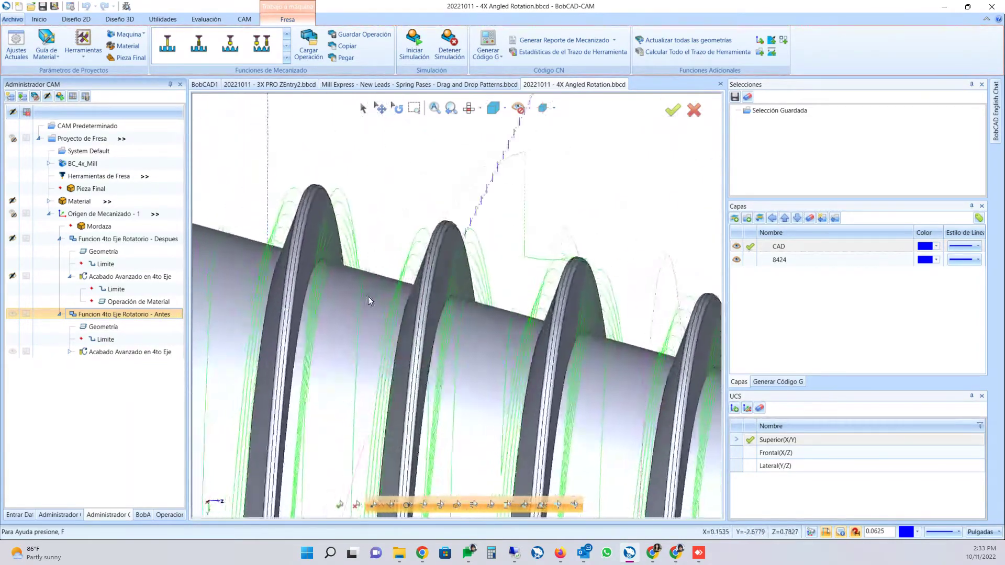
scroll(368, 296, up, 3)
scroll(369, 300, down, 8)
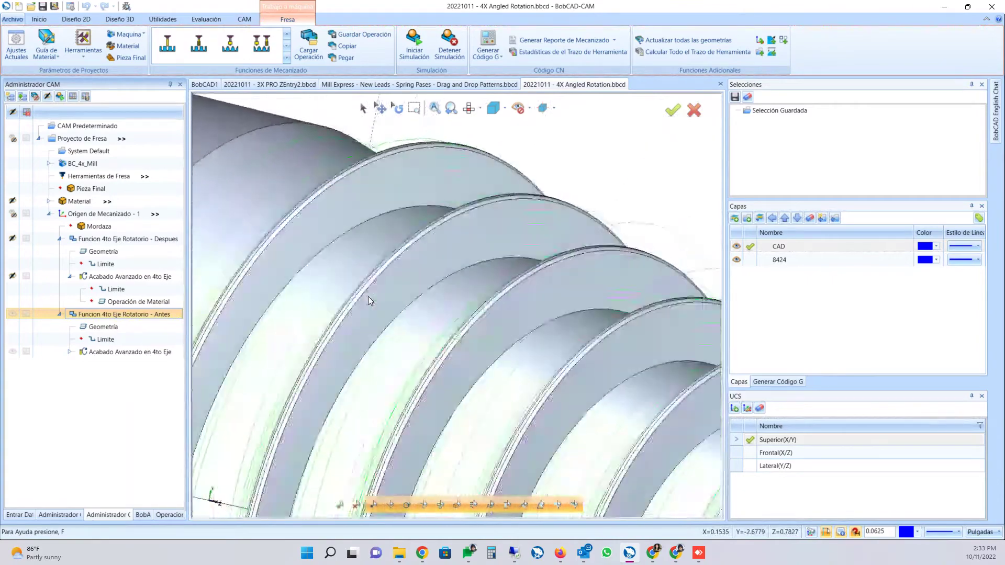
middle_drag(369, 300, 293, 293)
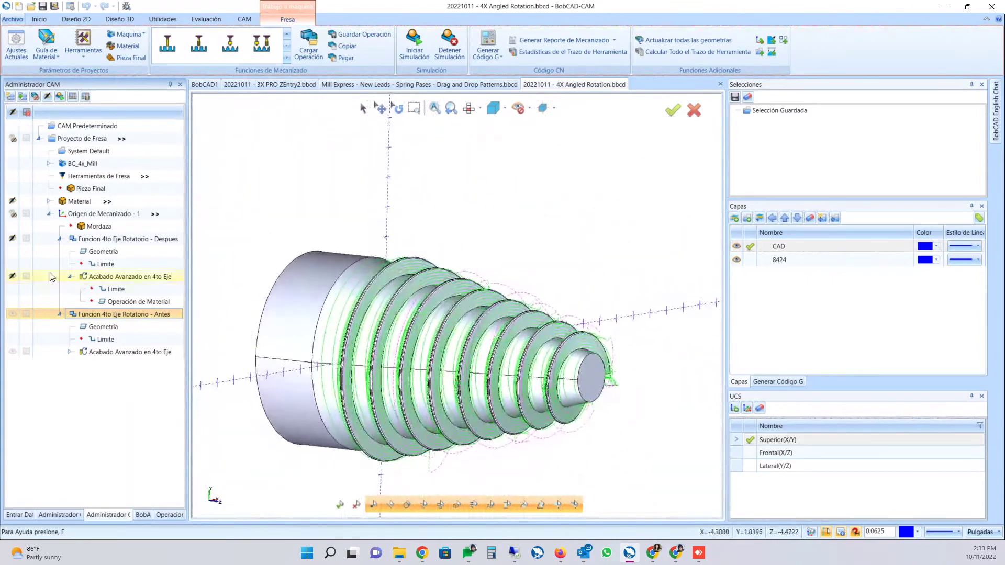
click(121, 276)
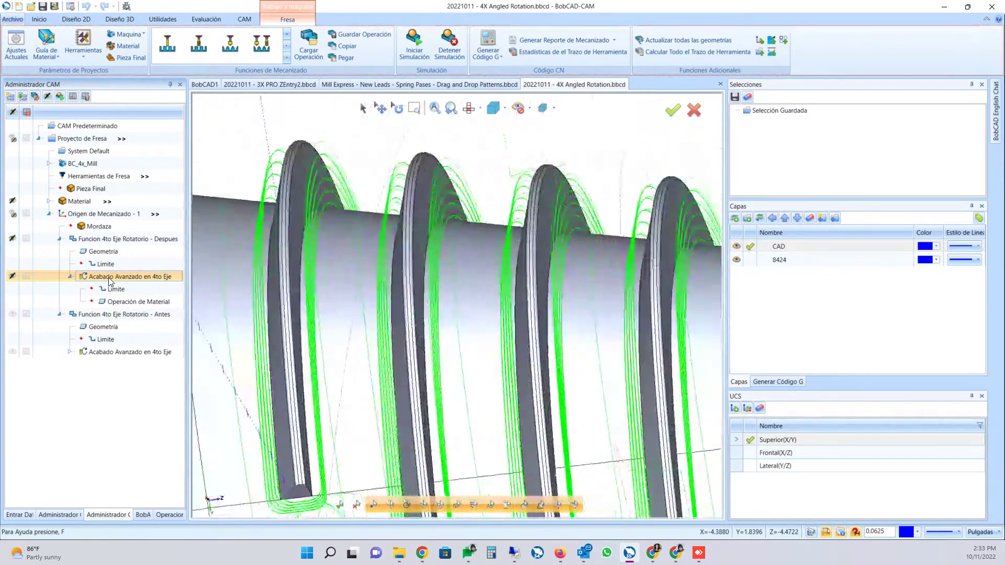
- Open the Despues finishing operation, review its Parametros and the Mecanizado Conico cone angle in Secuencias, and close the dialog
double_click(109, 277)
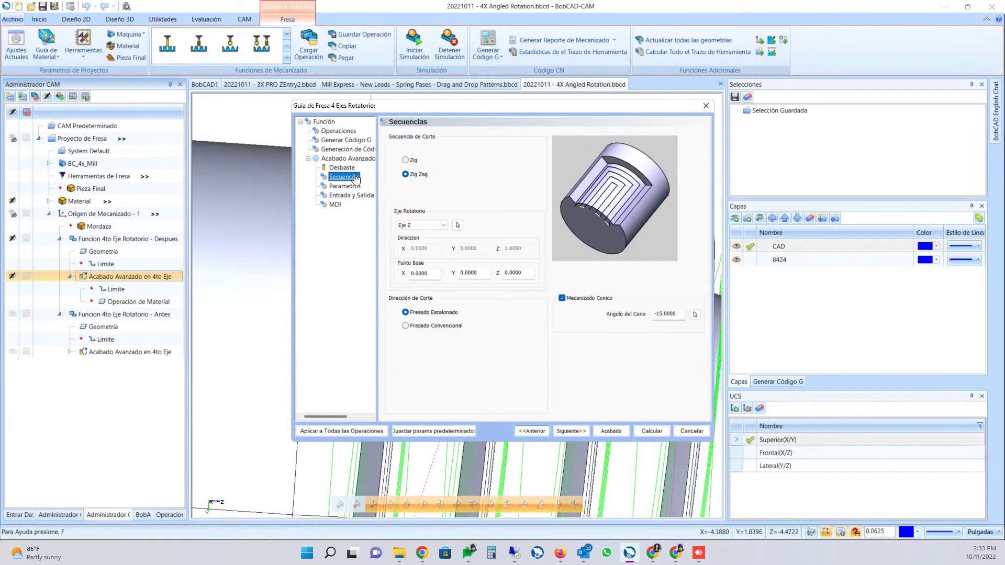
click(343, 186)
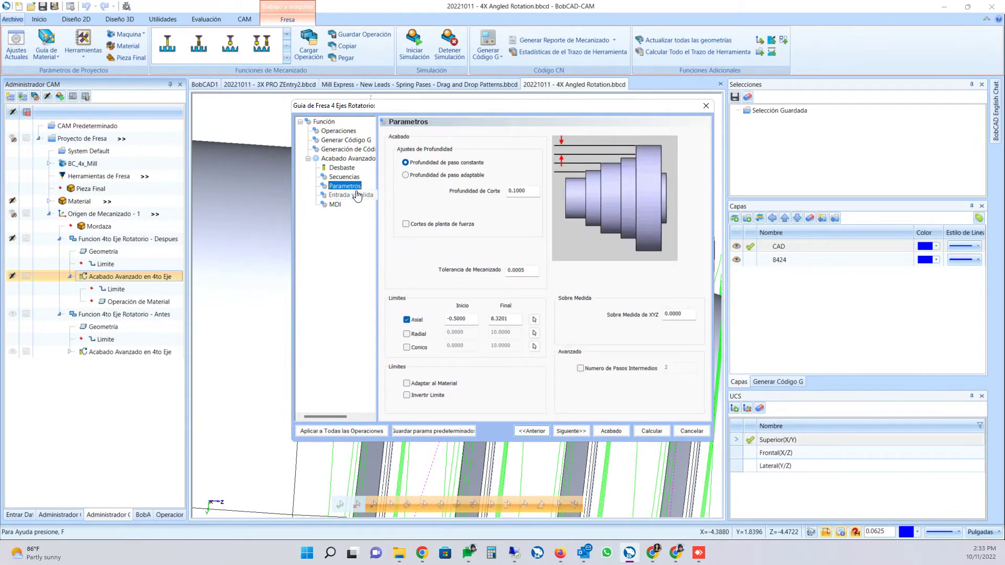
click(351, 178)
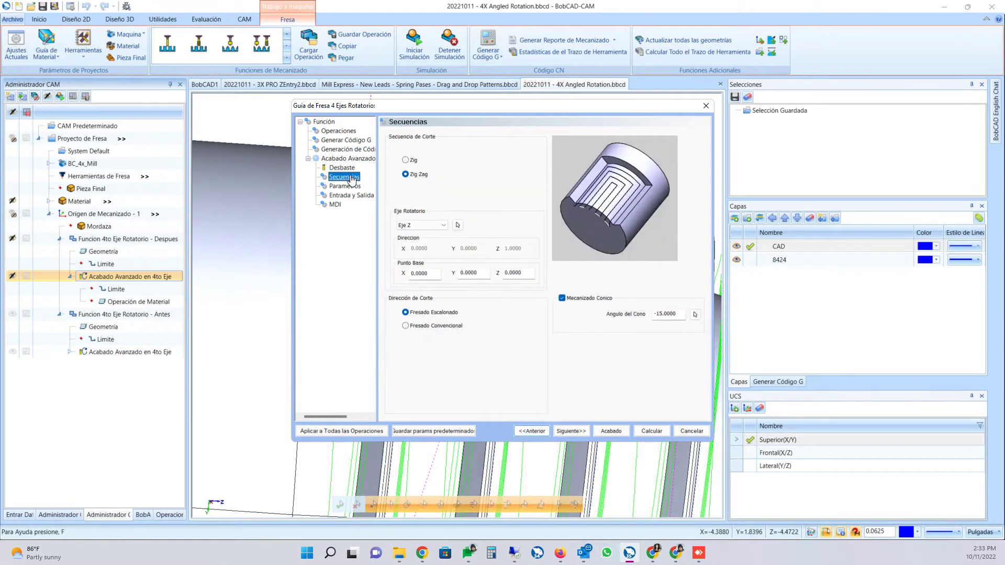
click(661, 313)
key(BackSpace)
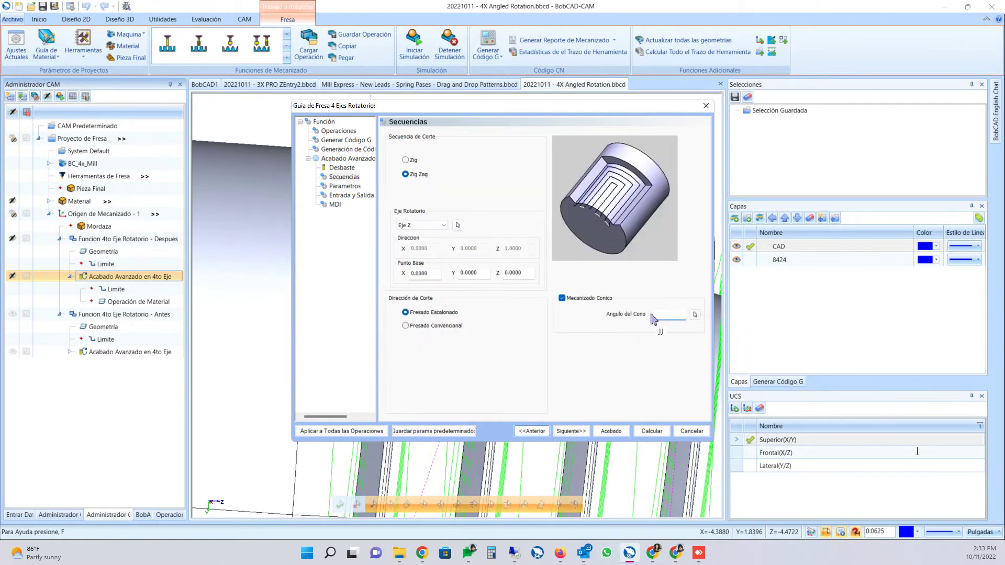
key(ctrl+z)
key(ctrl+z)
key(ctrl+z)
key(End)
click(705, 107)
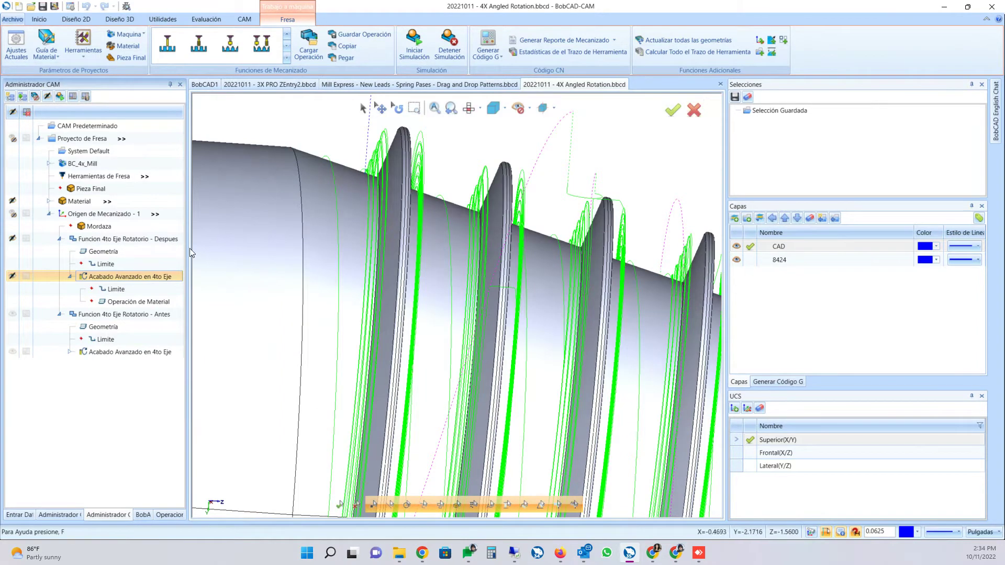
- Turn off posting for the Funcion 4to Eje Rotatorio - Antes feature and try to start the simulation
click(26, 314)
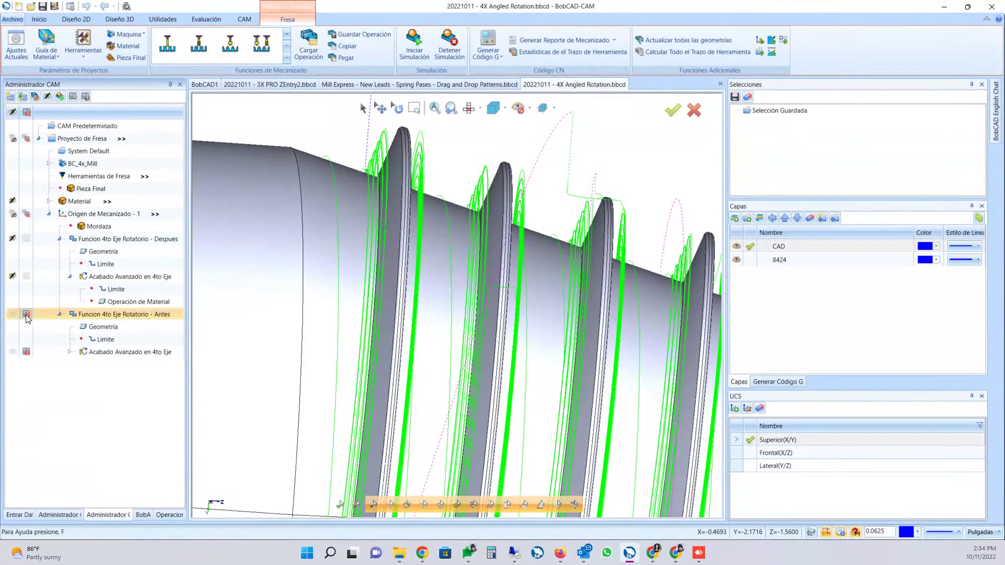
click(413, 58)
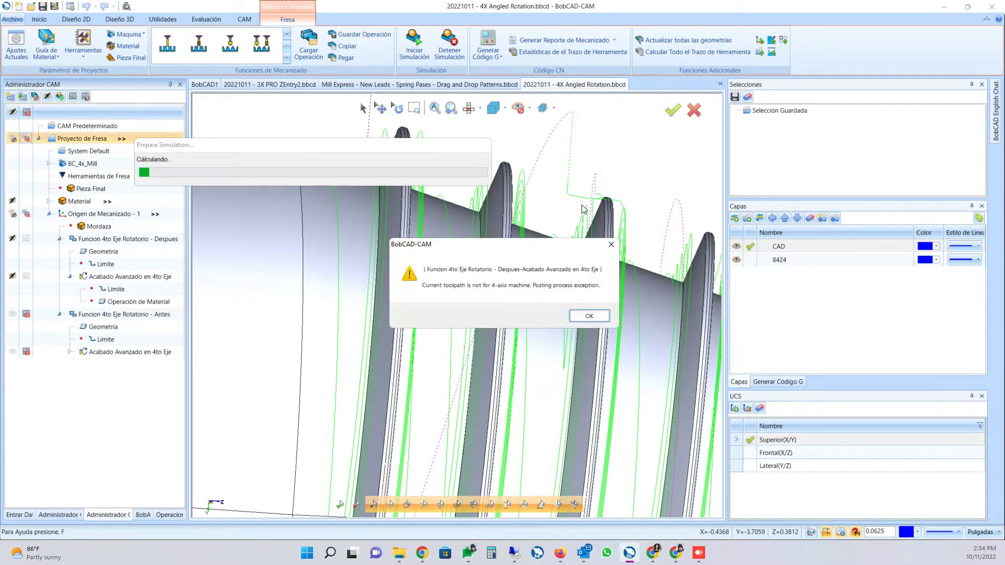
click(590, 316)
- Change the project's machine from BC_4x_Mill to BC_Head_Table
click(90, 164)
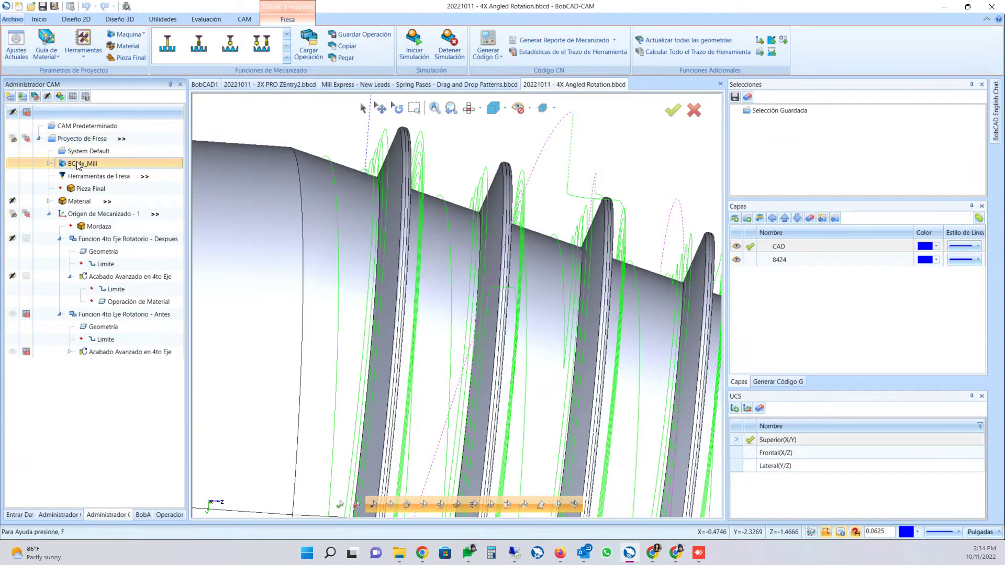
click(47, 164)
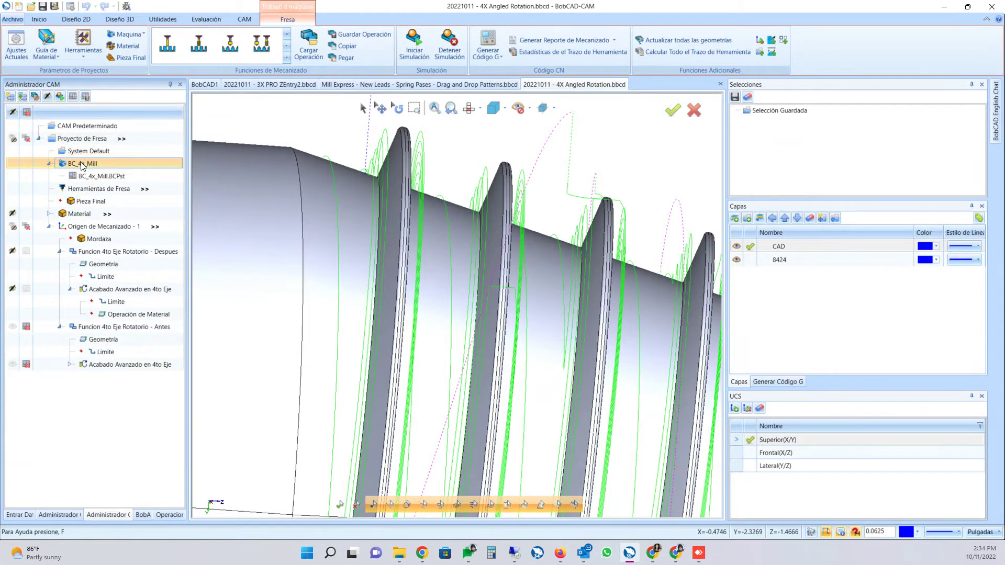
double_click(82, 164)
click(556, 259)
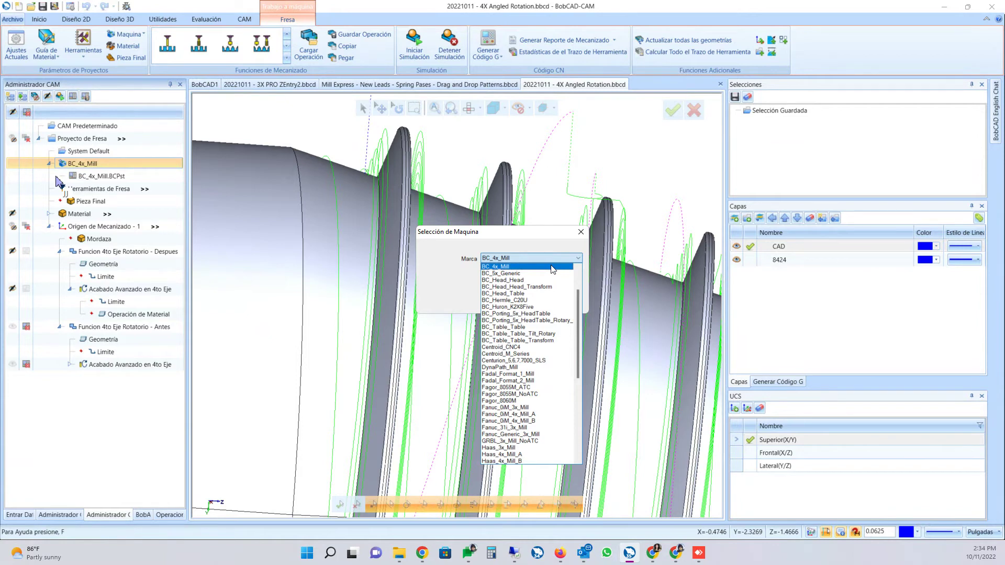
click(538, 294)
click(516, 302)
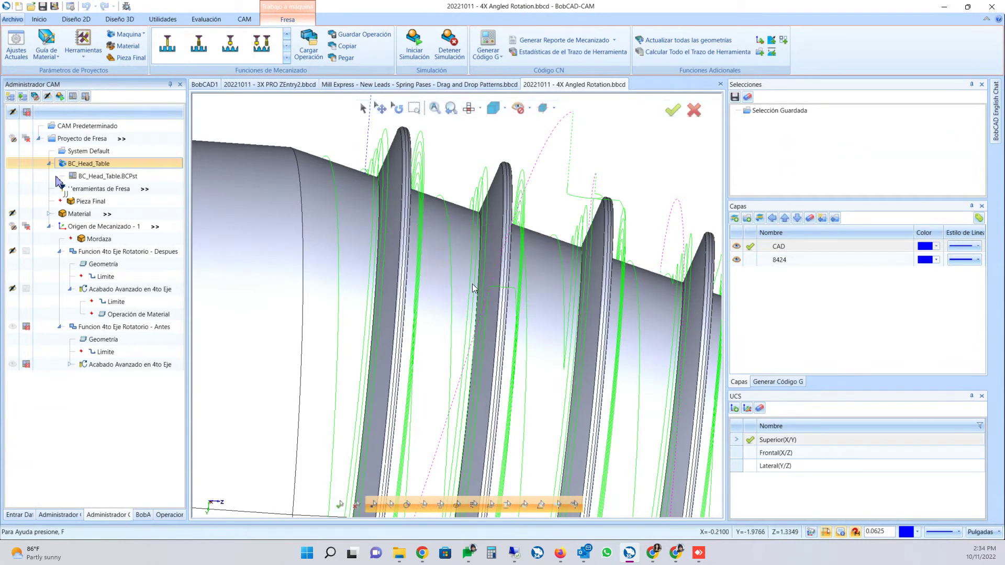
- Start the simulation of the Despues toolpath and set its display mode to Máquina
click(414, 62)
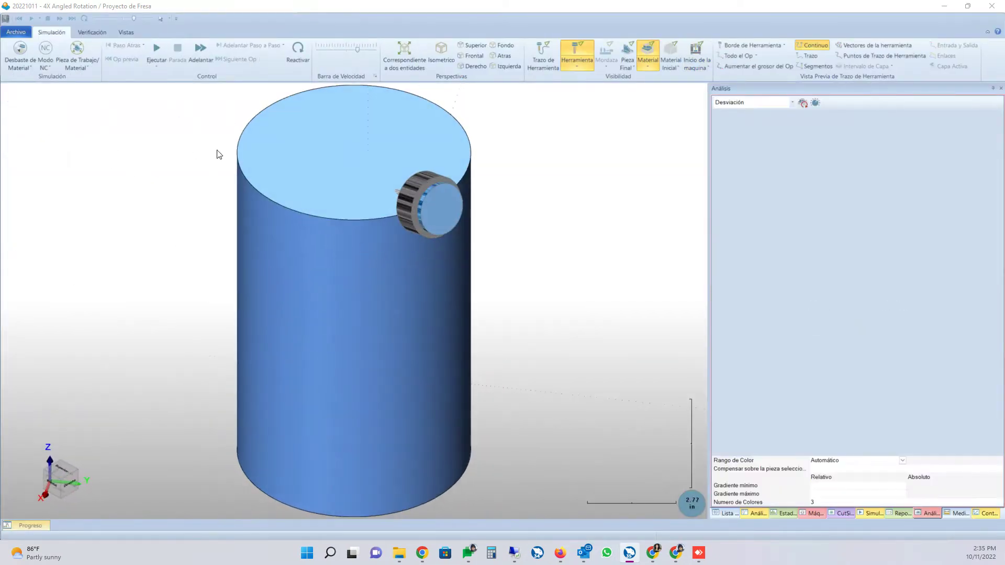
click(84, 64)
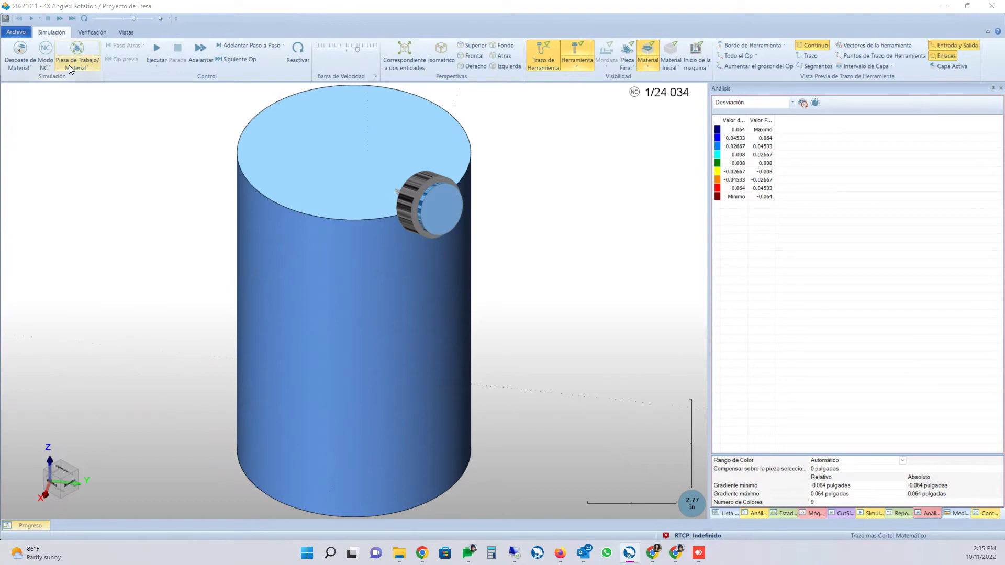
click(69, 64)
click(78, 107)
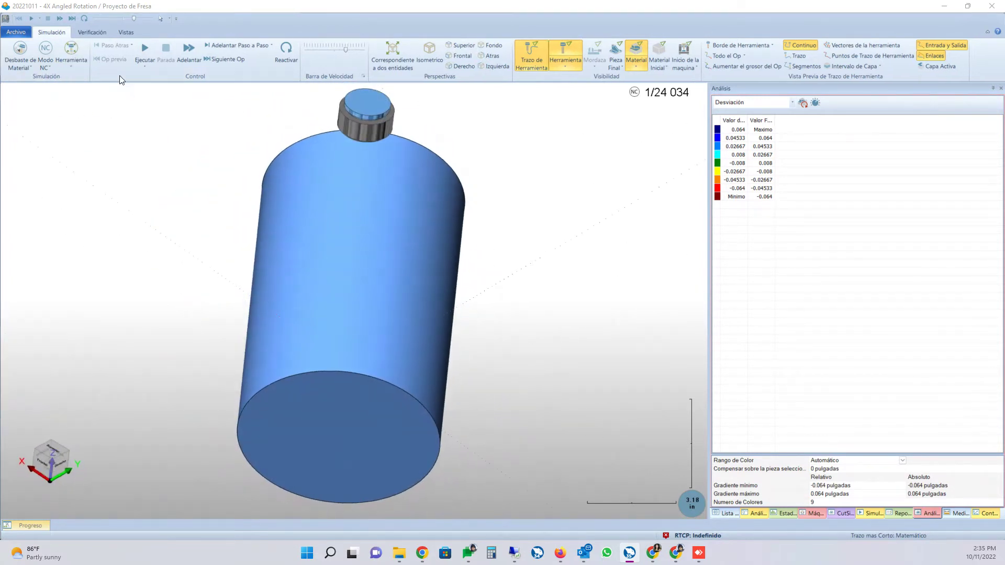
click(77, 61)
click(81, 83)
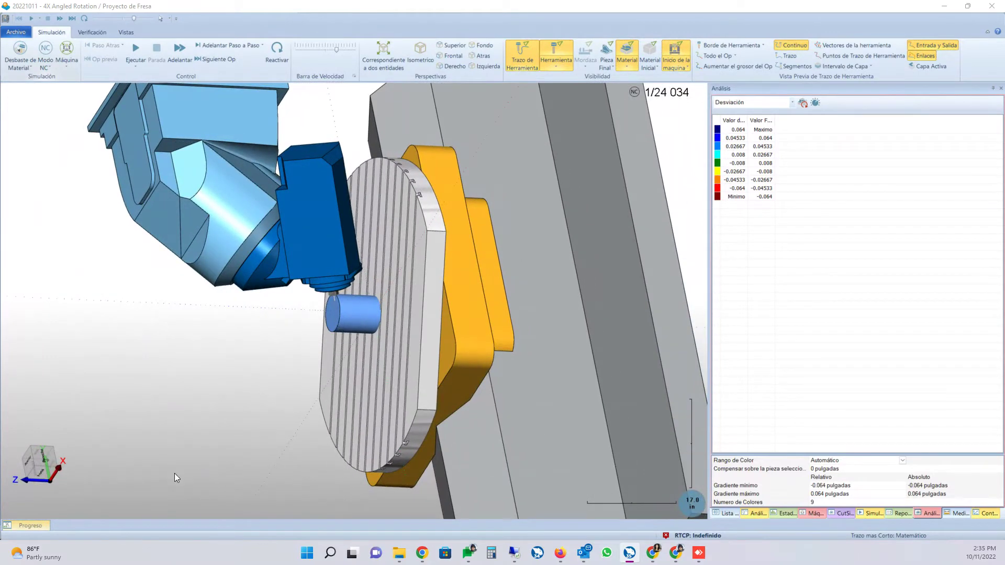
- Show the move list and progress timeline, advance the simulation to its last move, and inspect the cut stock
click(727, 513)
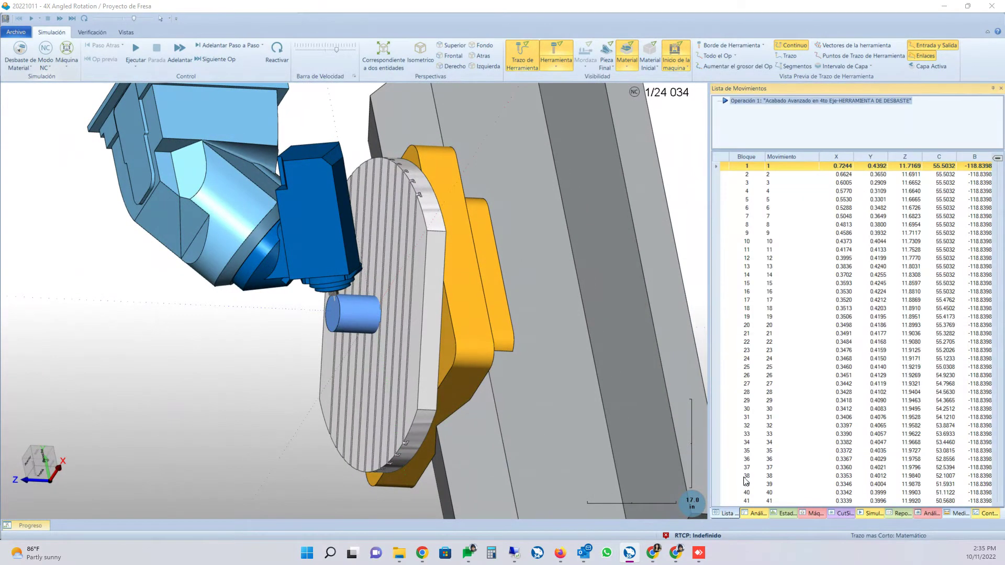
click(31, 525)
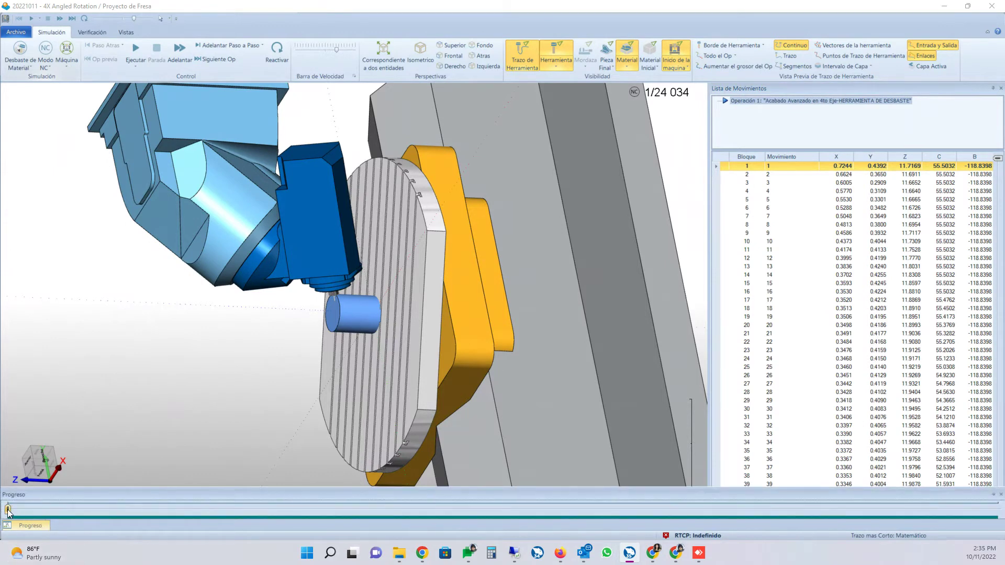
drag(8, 509, 997, 509)
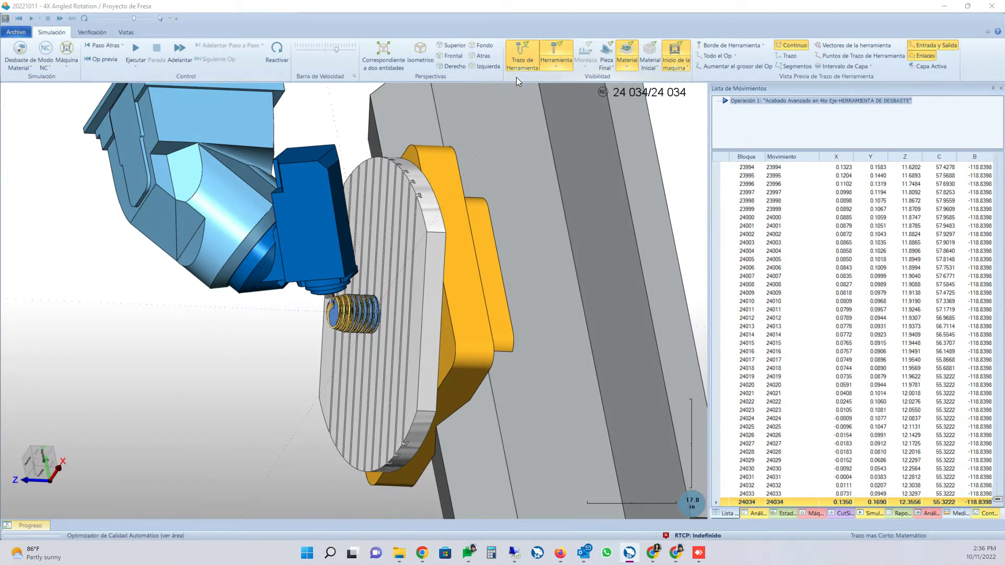
scroll(360, 355, up, 8)
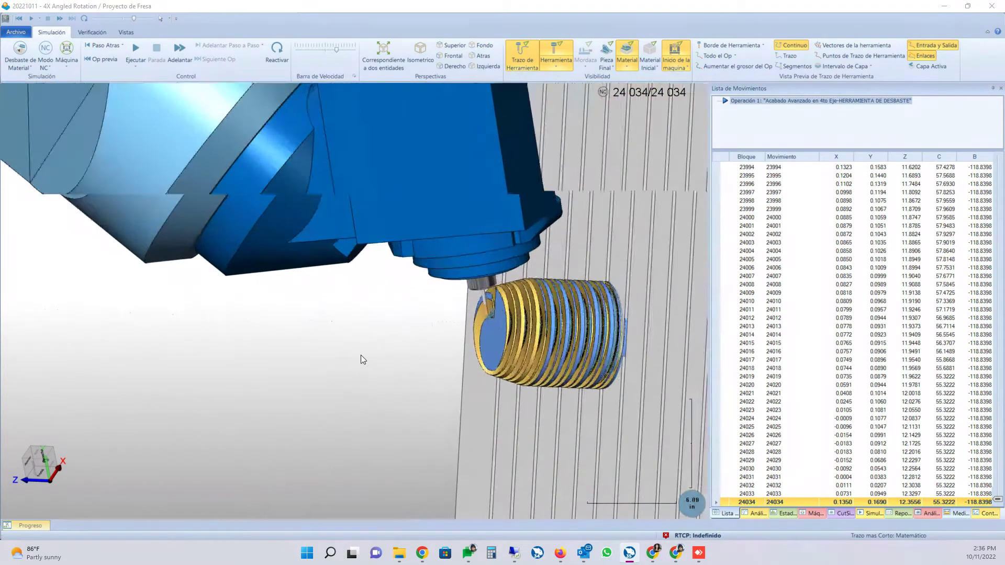
- Switch the simulation from Desbaste de Material to Simulación Rápida and run it from the first move
click(30, 64)
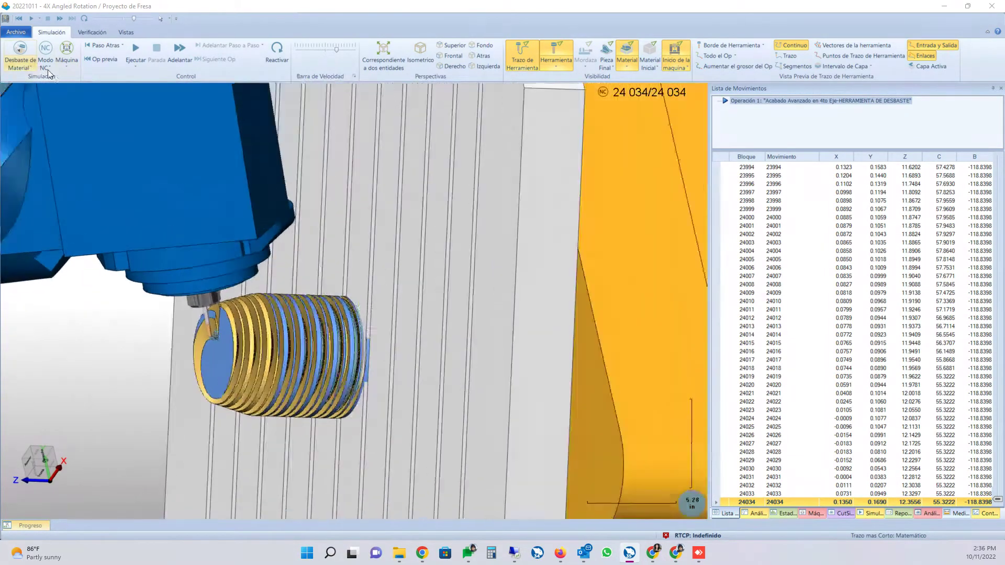
click(28, 81)
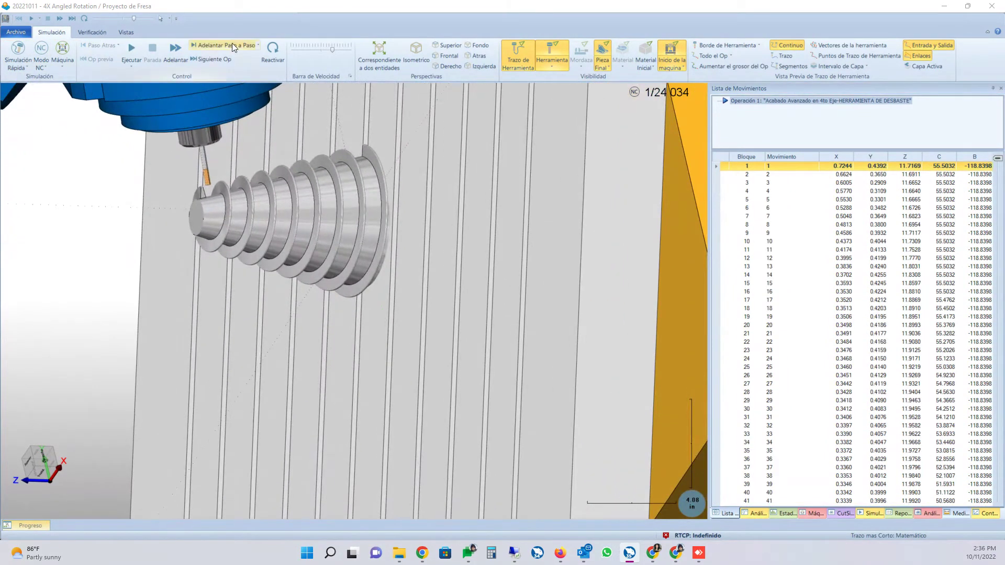
click(265, 52)
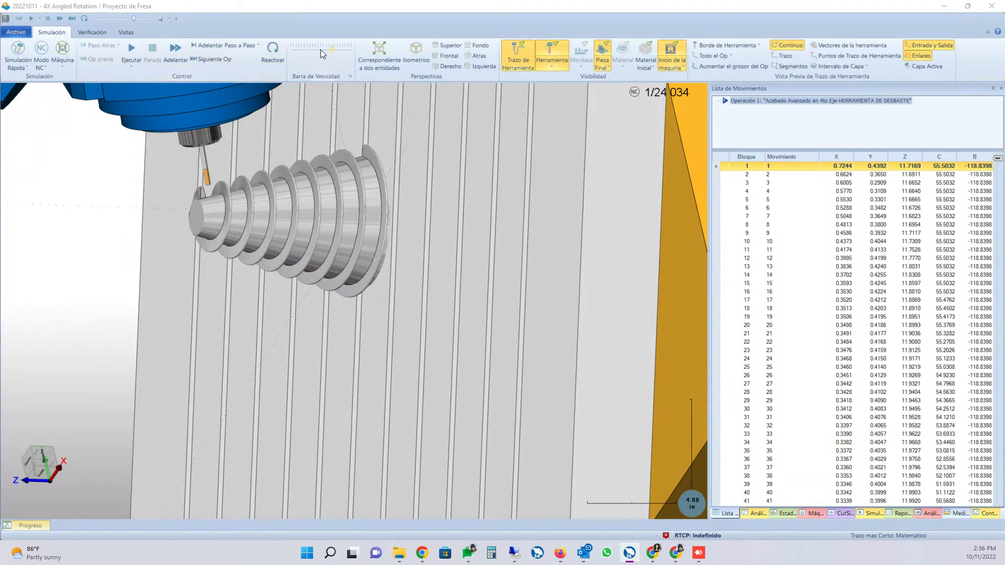
click(134, 45)
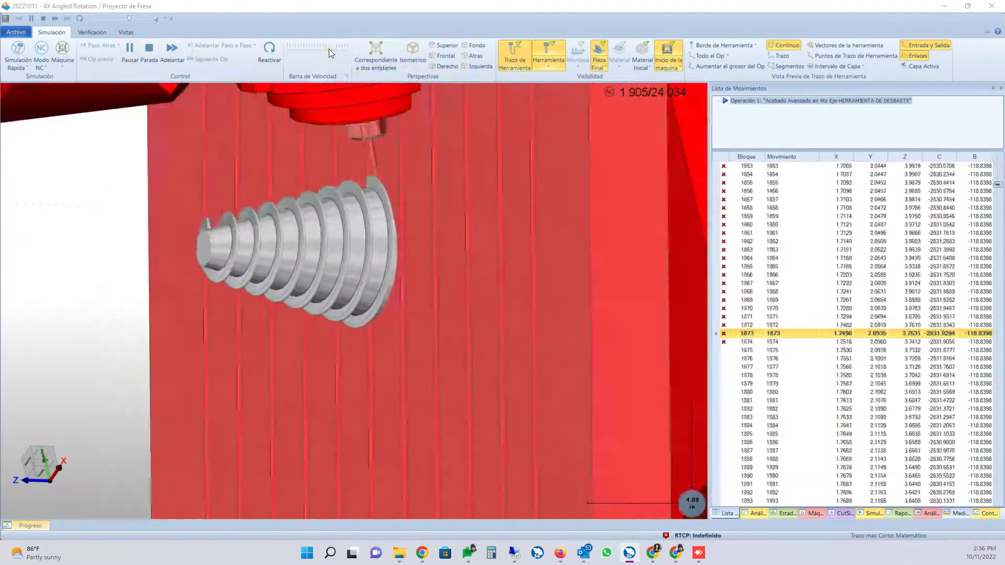
- Reduce the playback speed and follow the tilted tool along the conical screw's flights
drag(329, 48, 300, 48)
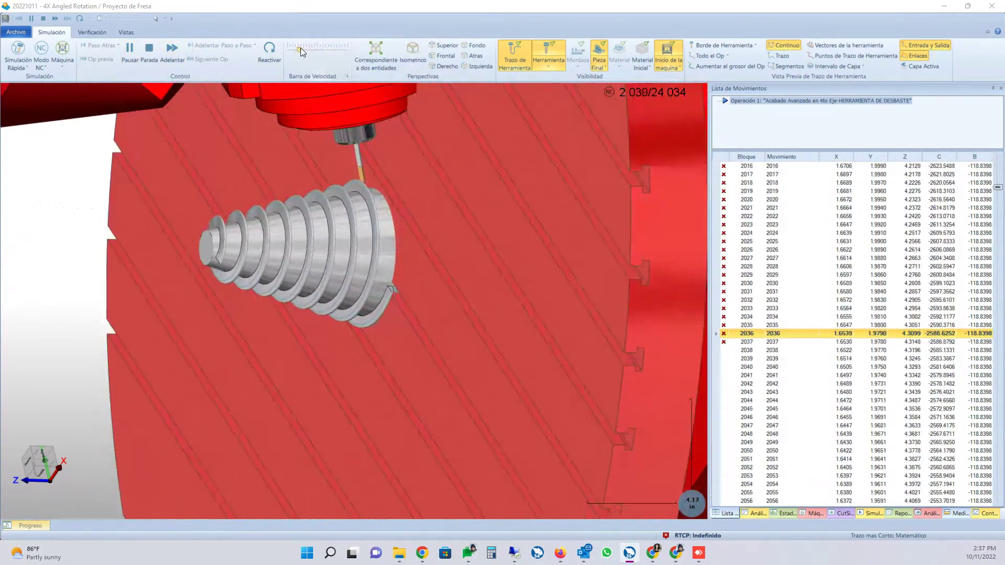
scroll(274, 249, down, 3)
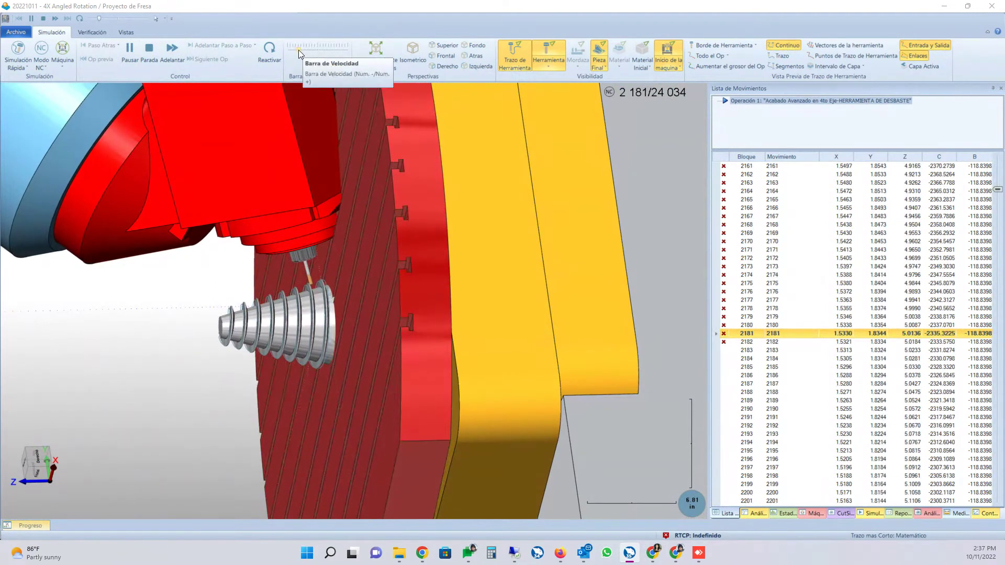
drag(298, 50, 302, 50)
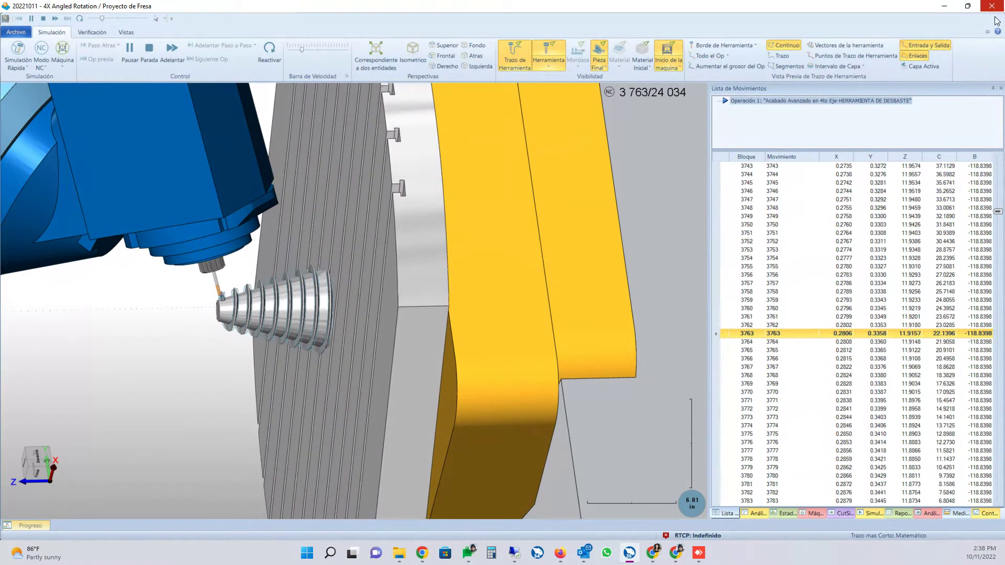
- Pause and stop the simulation, and dismiss the simulator window to return to the CAM project
click(133, 52)
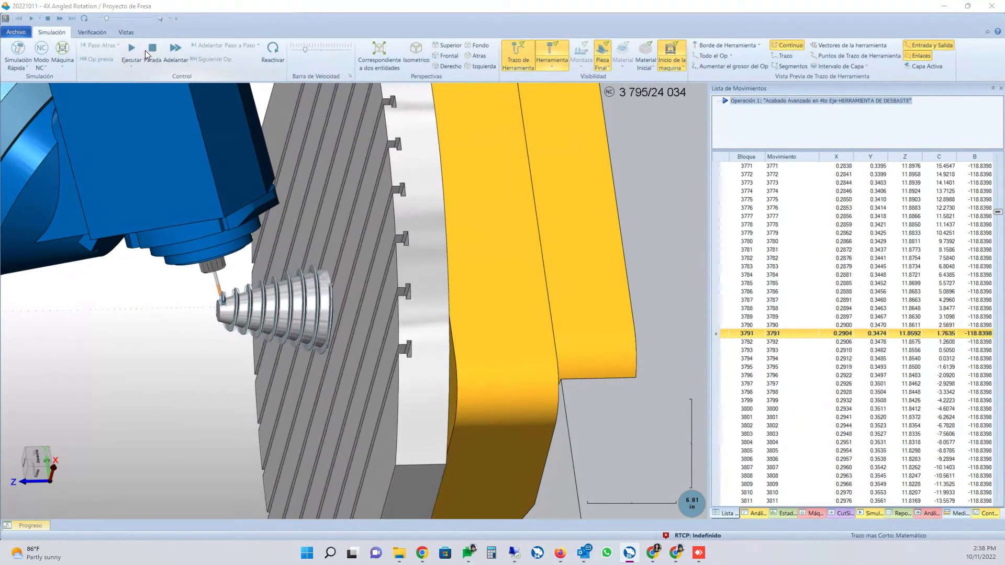
click(148, 54)
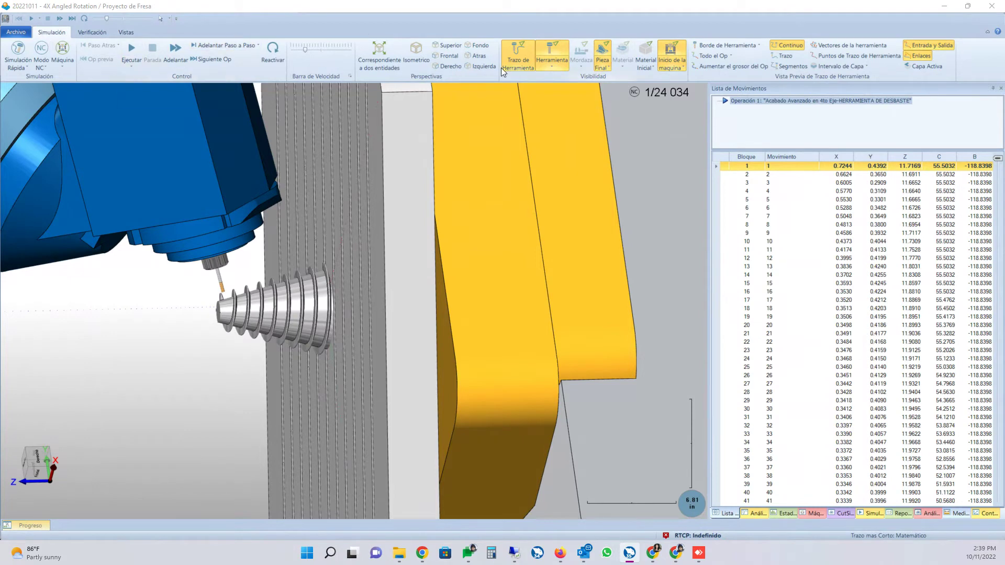
drag(628, 5, 626, 192)
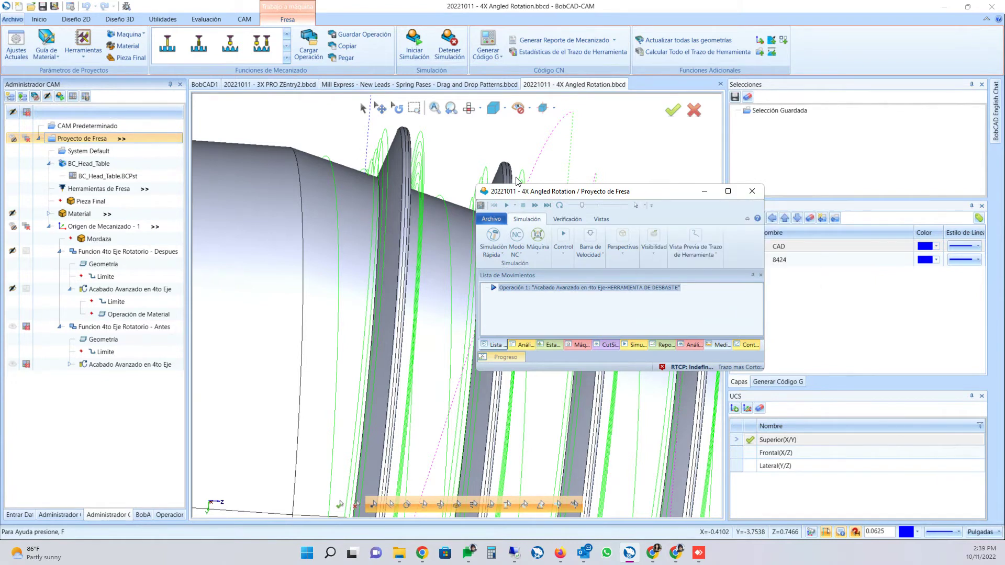
click(700, 198)
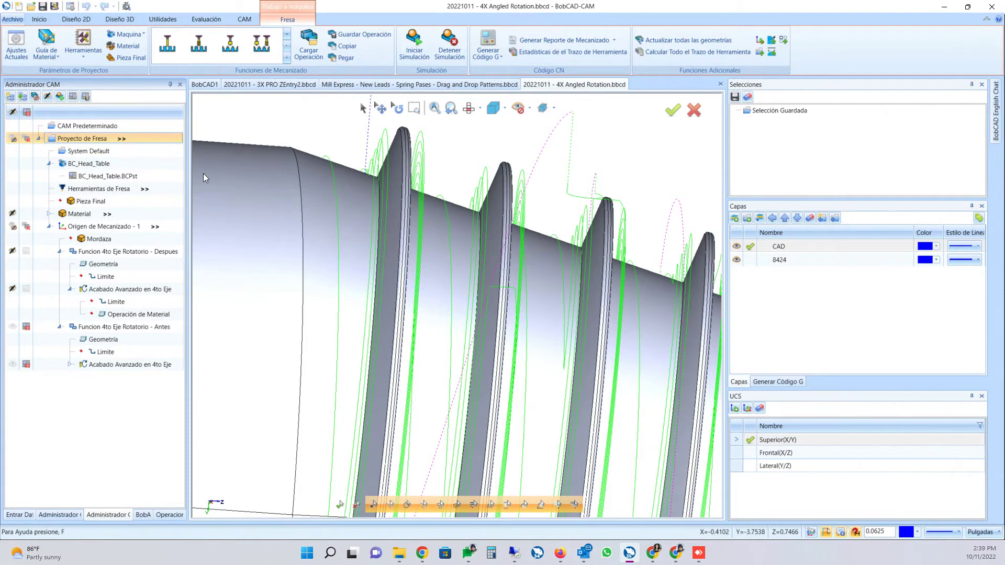
- Try to open the file 20221011 - 3D Limit countour.bbcd from the Webinar 2022 10 11 folder
click(31, 6)
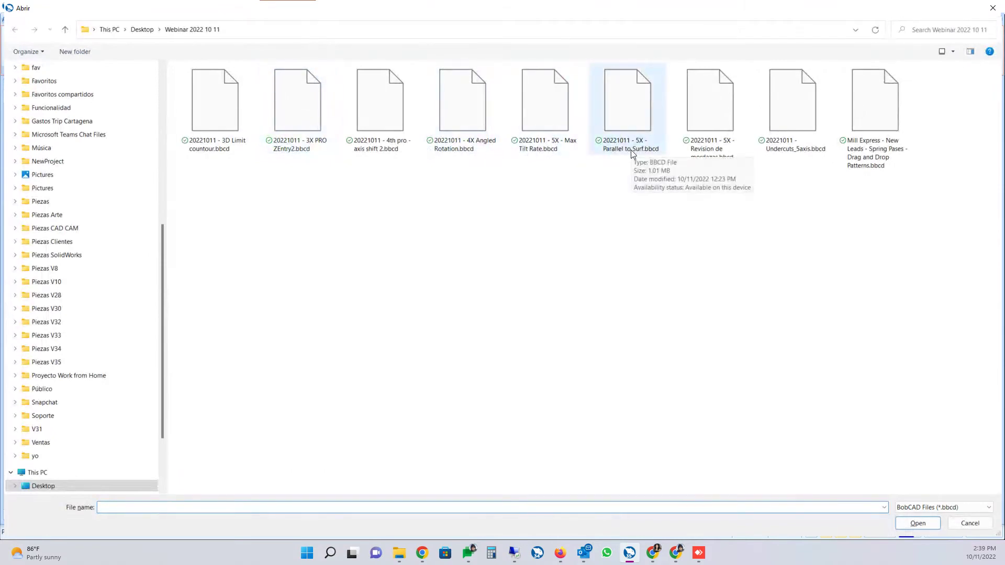
click(203, 128)
double_click(204, 129)
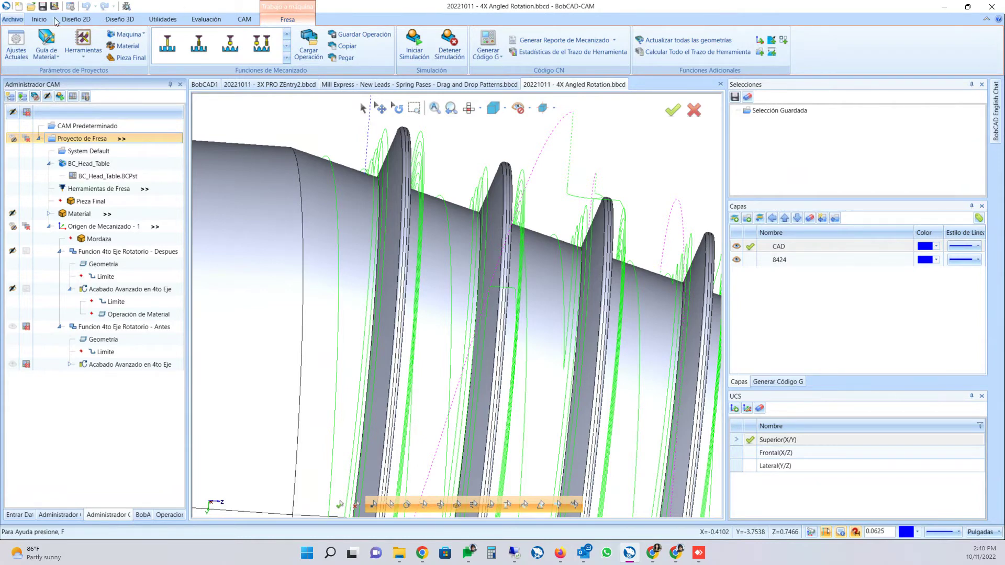
click(35, 7)
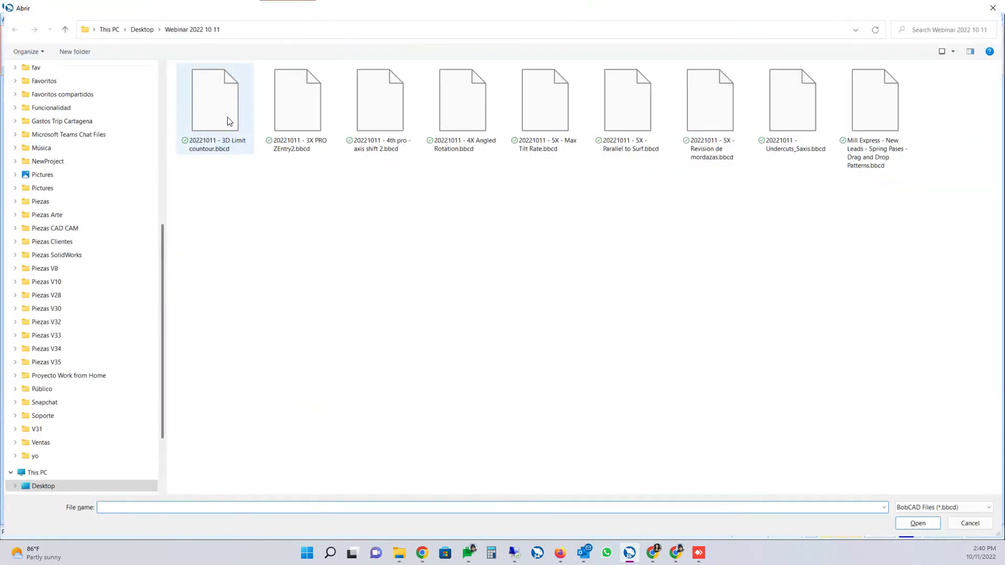
double_click(229, 122)
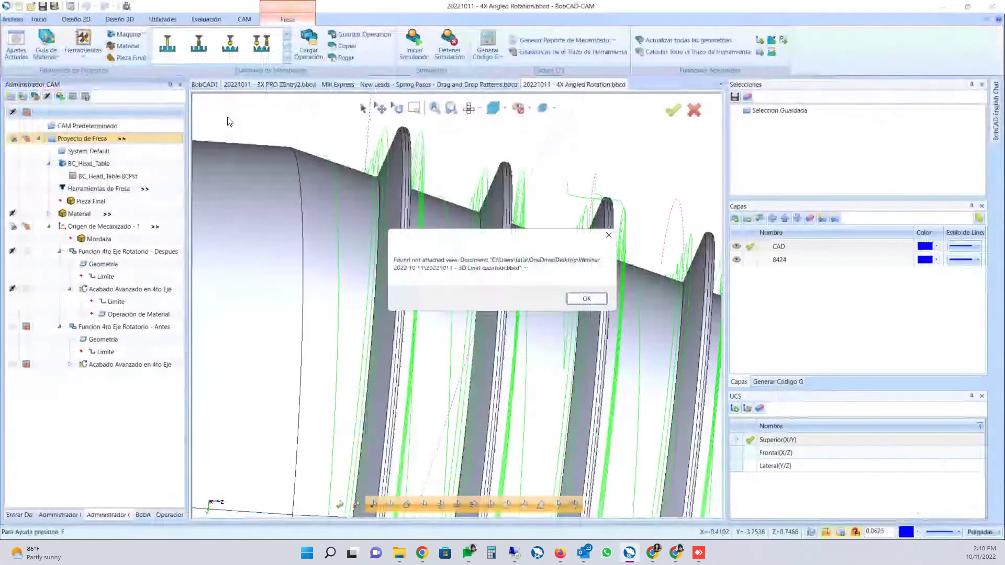
click(587, 299)
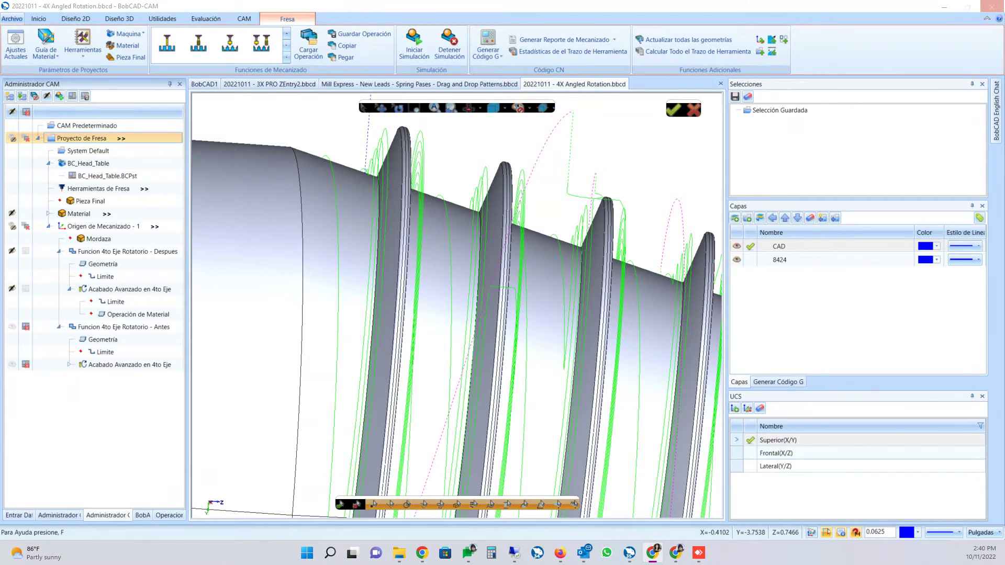
- Switch to the freshly started BobCAD-CAM session, dismiss the welcome window, and open 20221011 - 3D Limit countour.bbcd from the Webinar 2022 10 11 folder
key(alt+Tab)
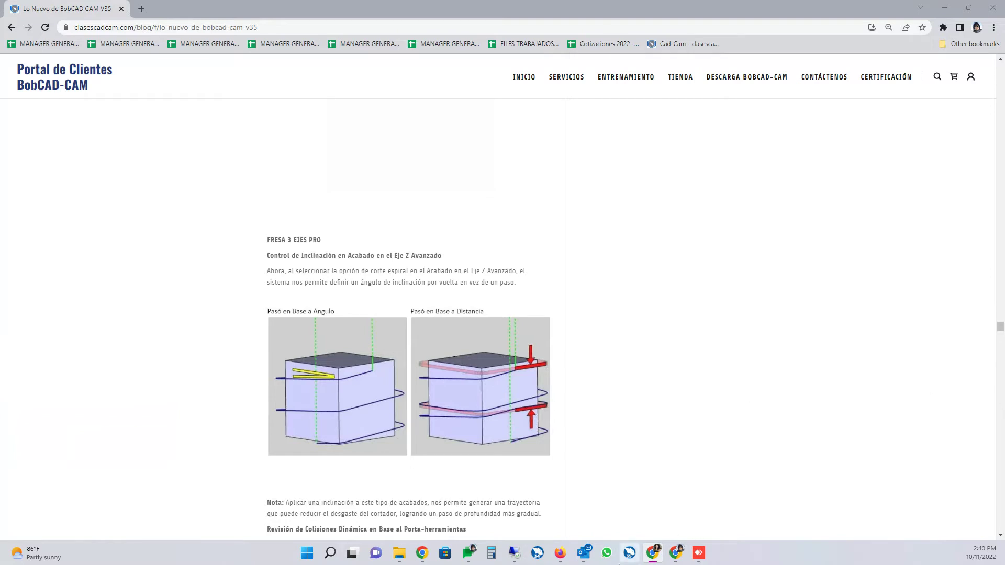
click(629, 559)
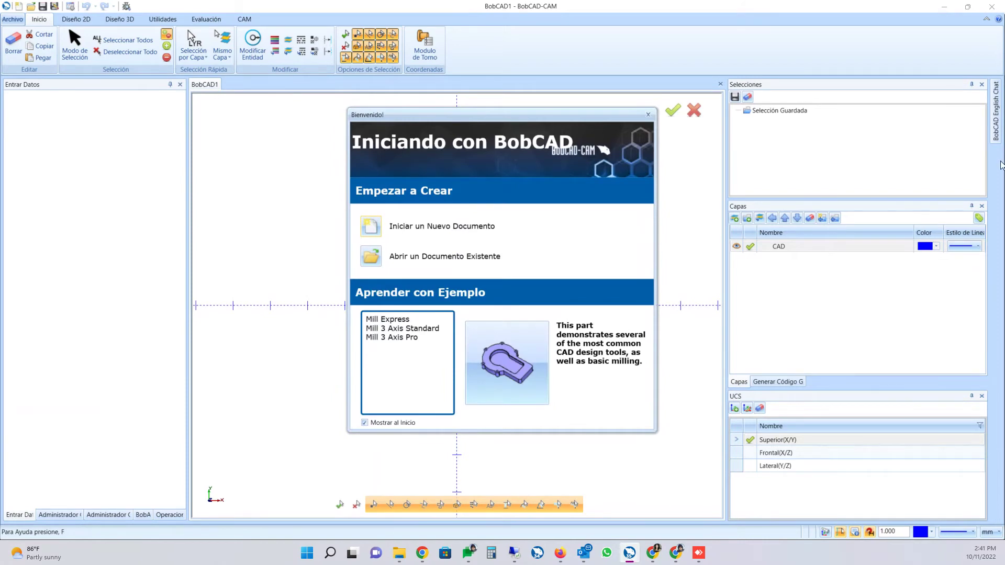
click(649, 119)
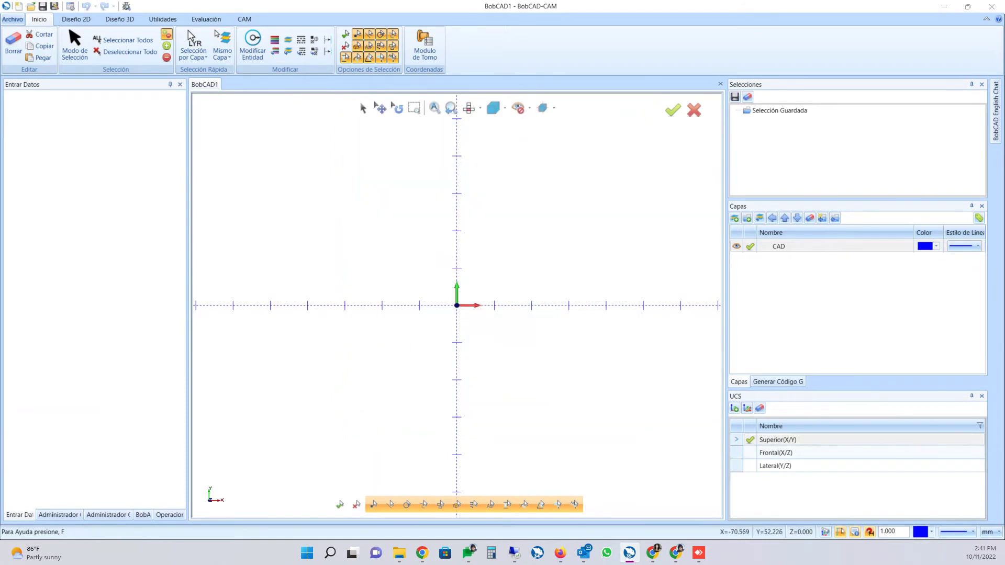
click(31, 6)
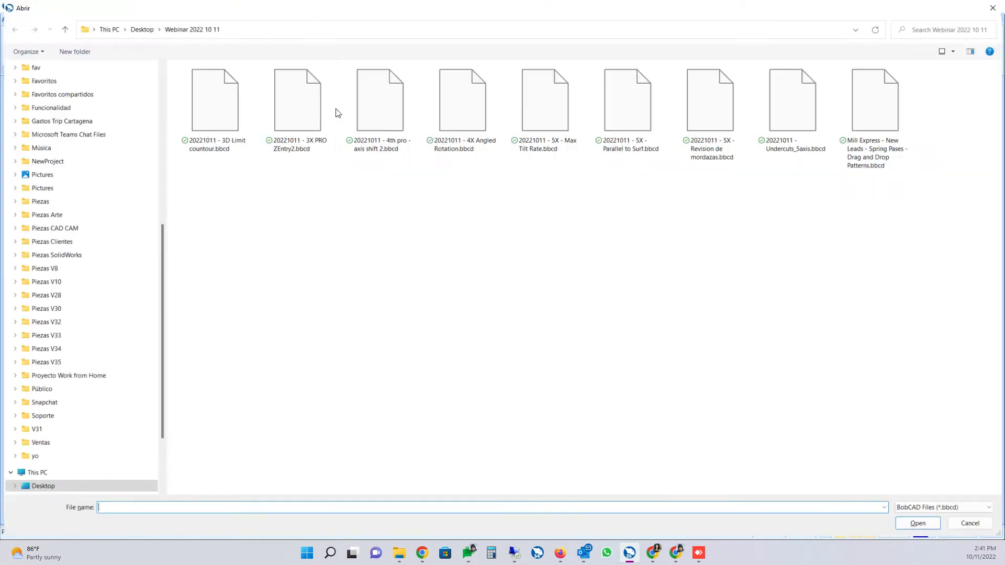
click(188, 137)
double_click(203, 119)
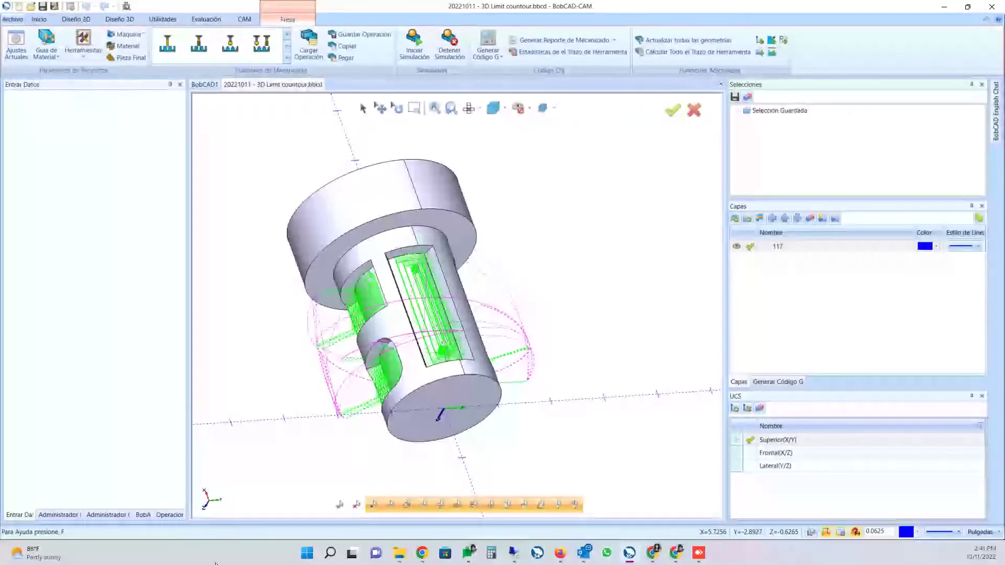
- Show the CAM tree, select Funcion 4to Eje Rotatorio, and examine its roughing toolpaths in the shaft's pockets
click(107, 514)
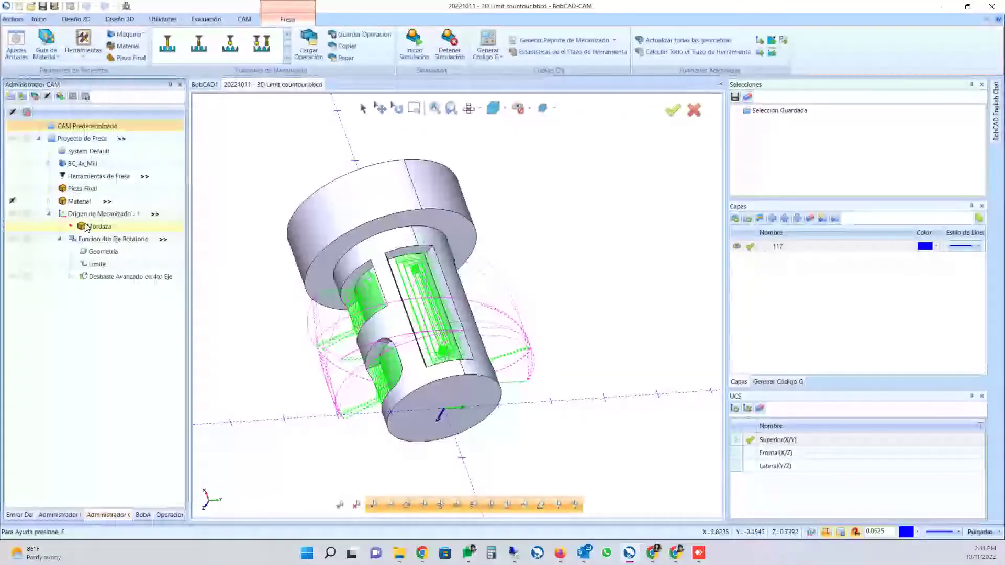
click(103, 241)
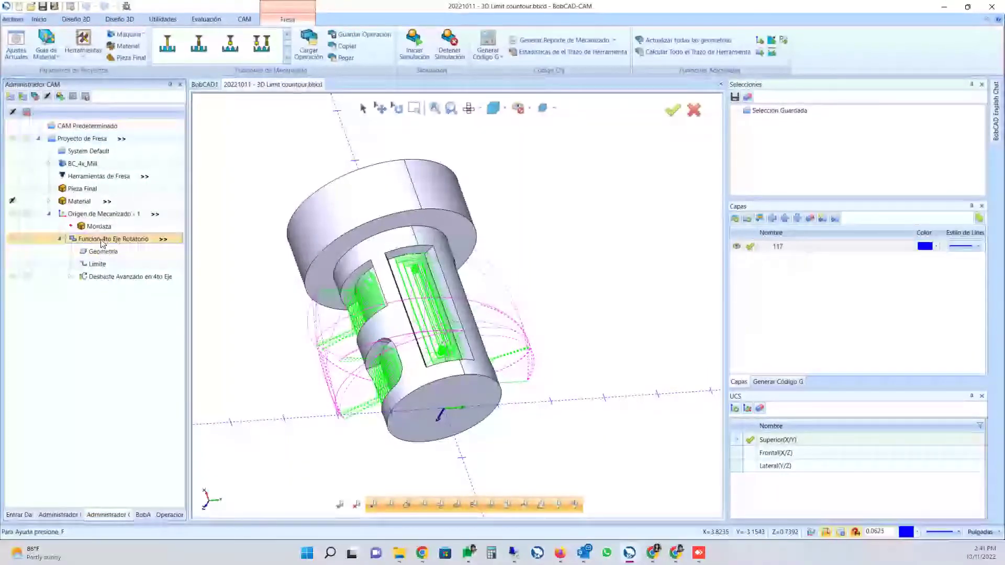
middle_drag(335, 340, 366, 403)
scroll(367, 405, up, 3)
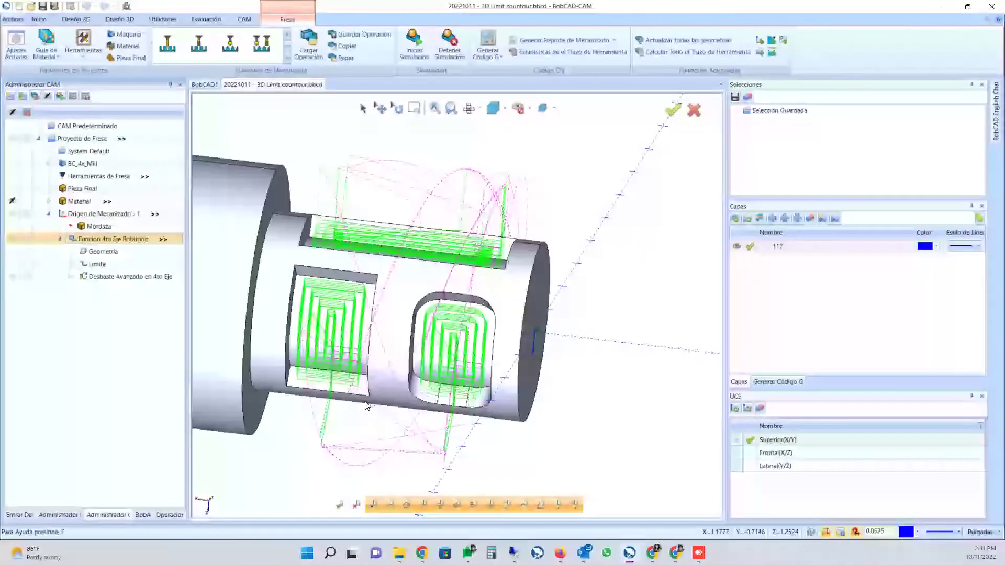
scroll(366, 406, up, 2)
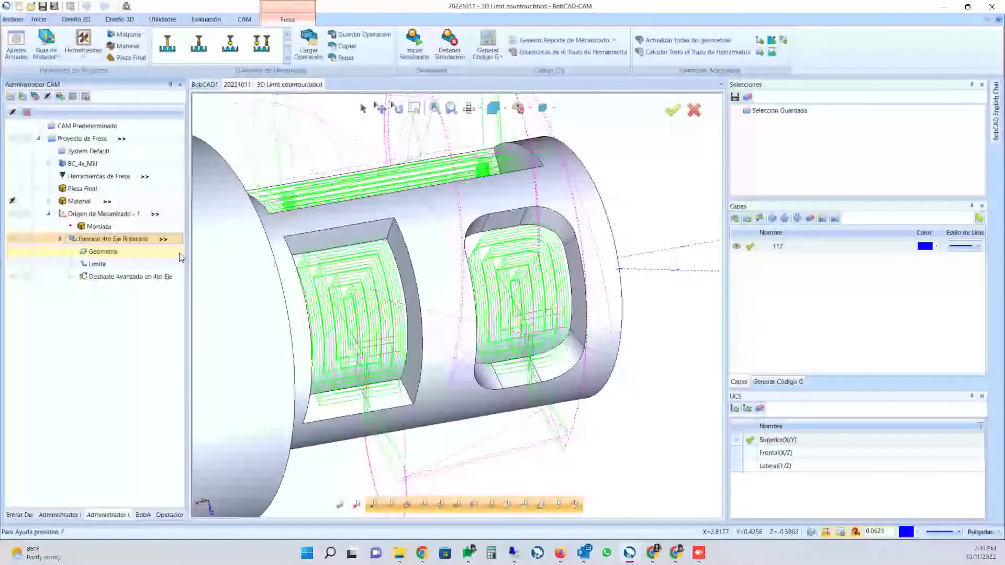
- Check the Secuencias settings of Funcion 4to Eje Rotatorio, dismiss the wizard, and inspect the pocket toolpaths around the shaft
double_click(127, 240)
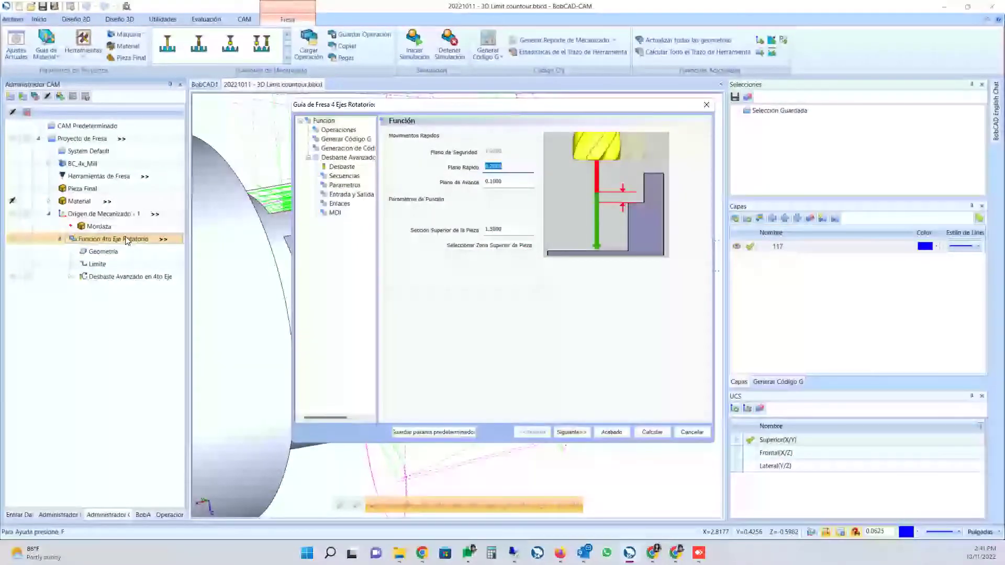
click(351, 176)
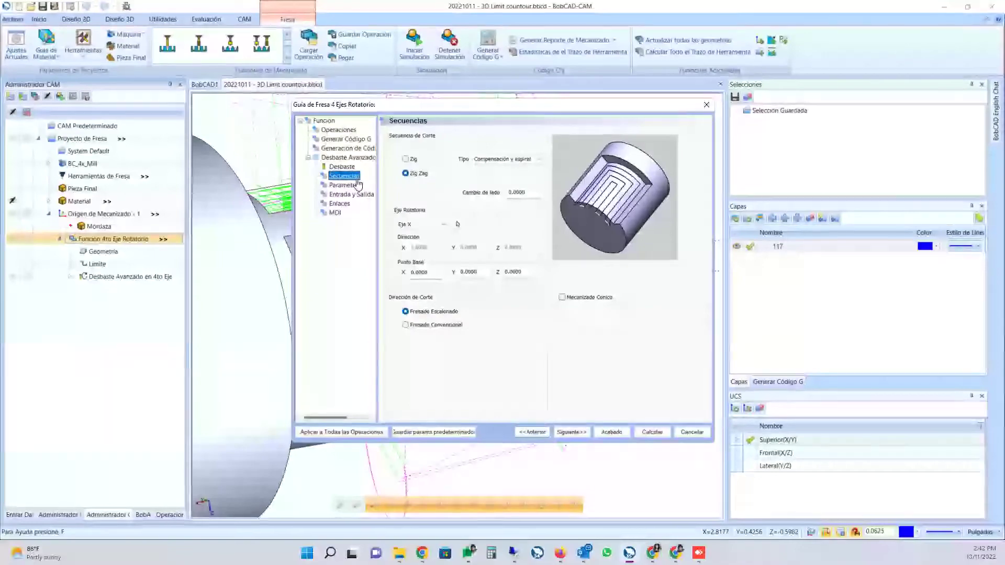
click(706, 105)
middle_drag(656, 270, 442, 236)
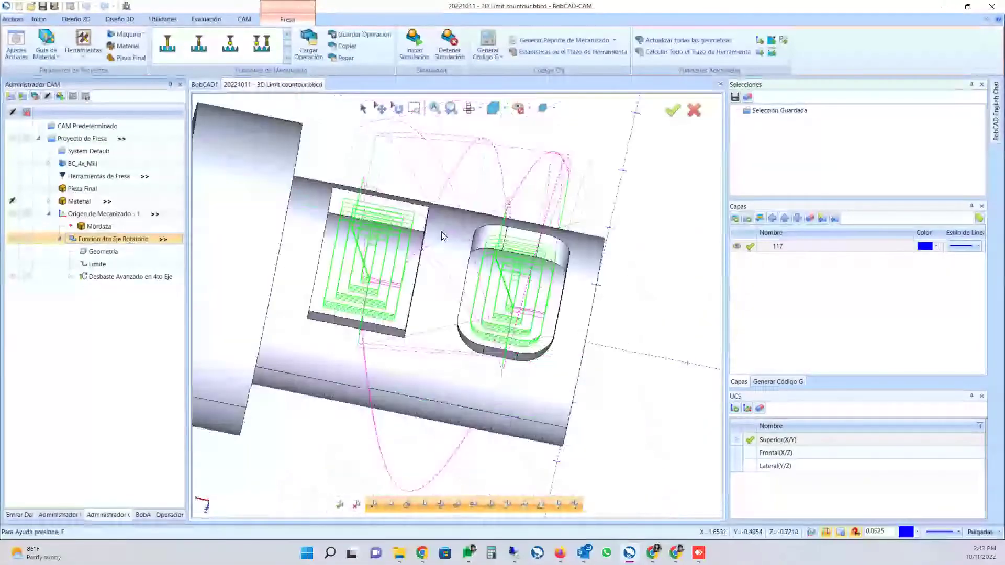
key(Home)
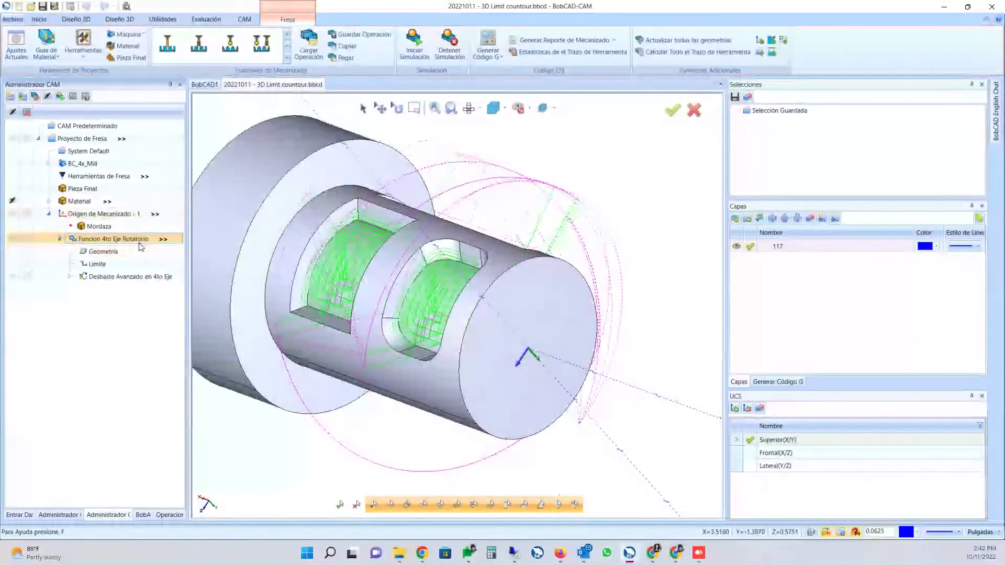
- Review the rotary function's Operaciones, Secuencias and Parametros settings, briefly toggling Adaptar al Material, and leave the wizard without recalculating
double_click(140, 242)
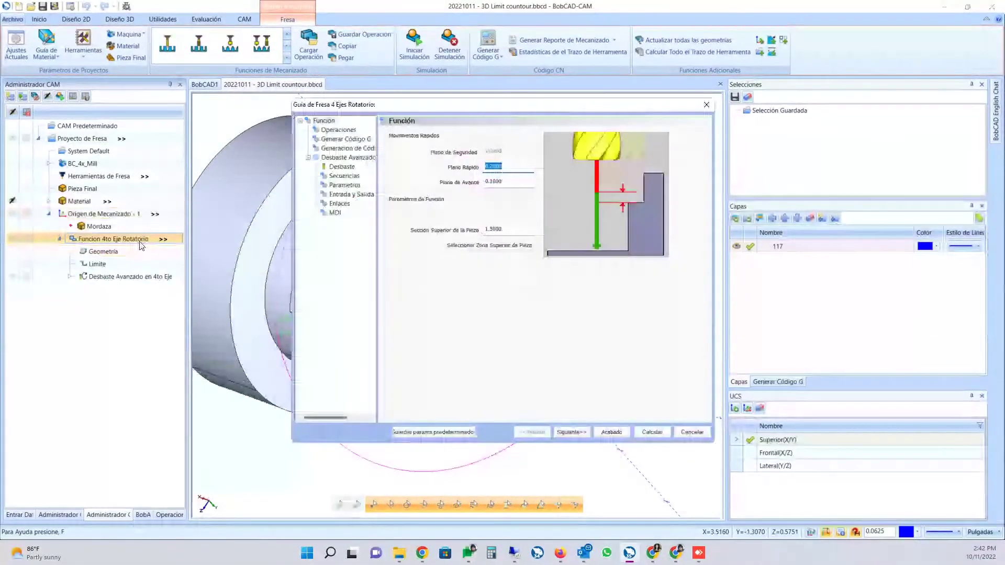
click(353, 131)
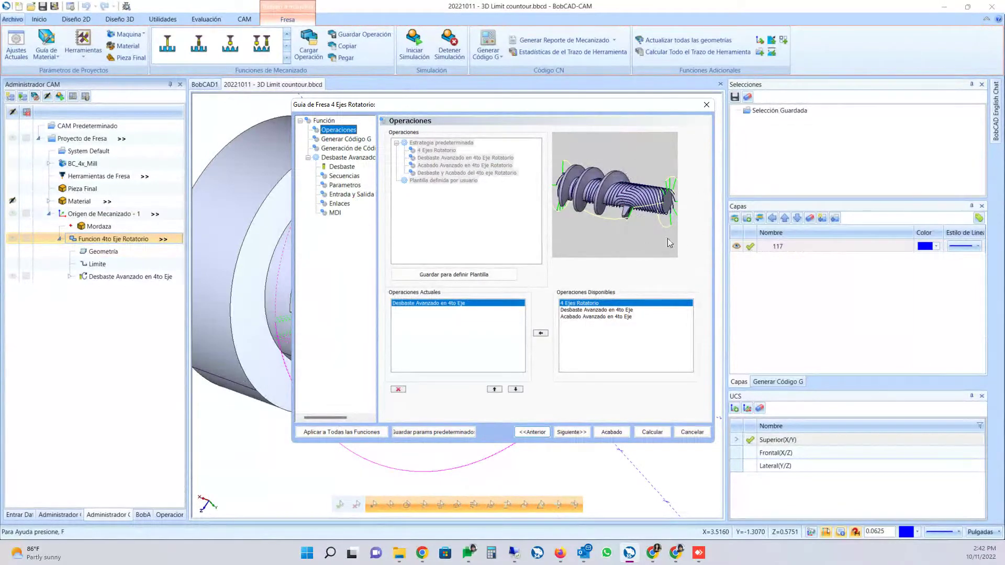
click(345, 176)
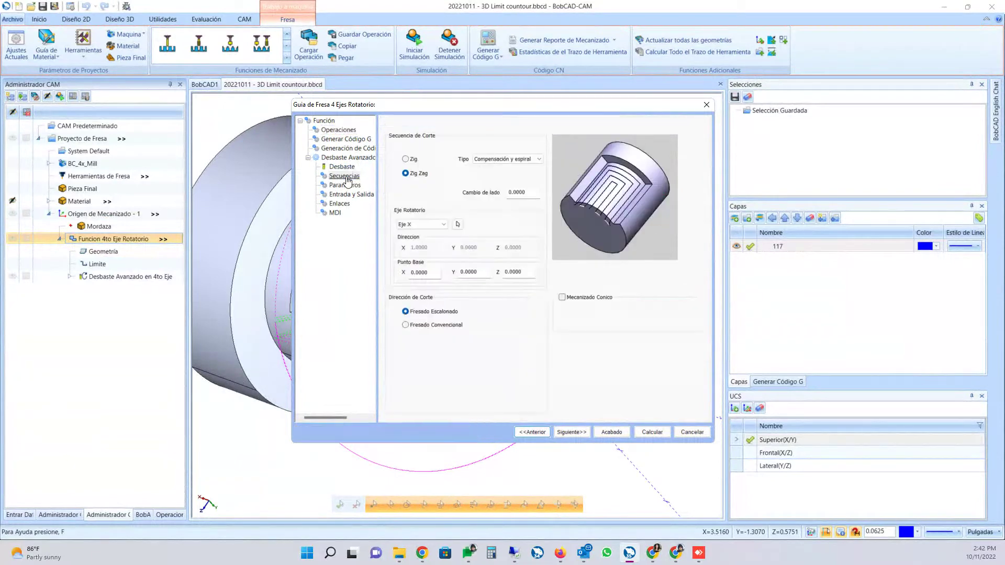
click(347, 186)
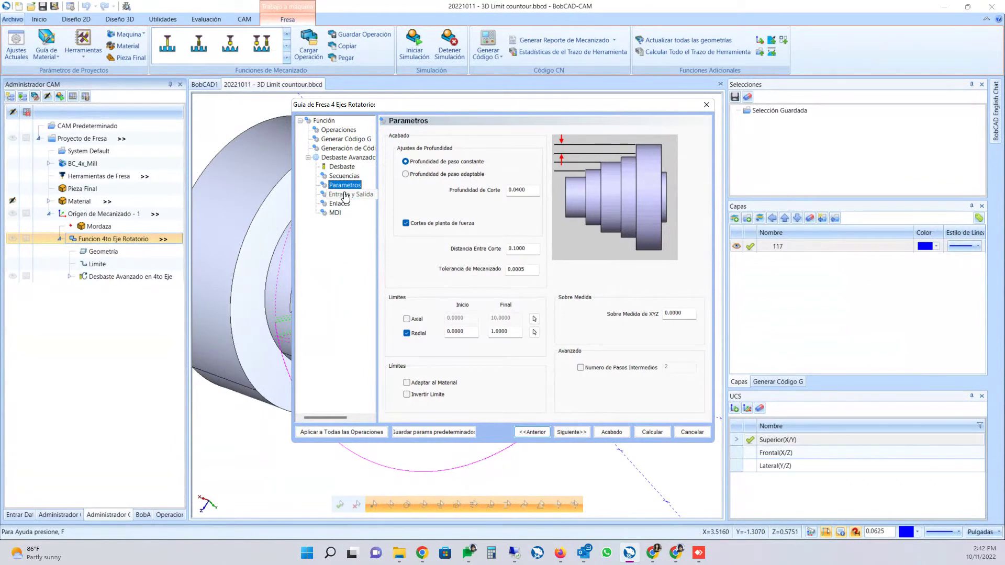
click(433, 382)
click(433, 385)
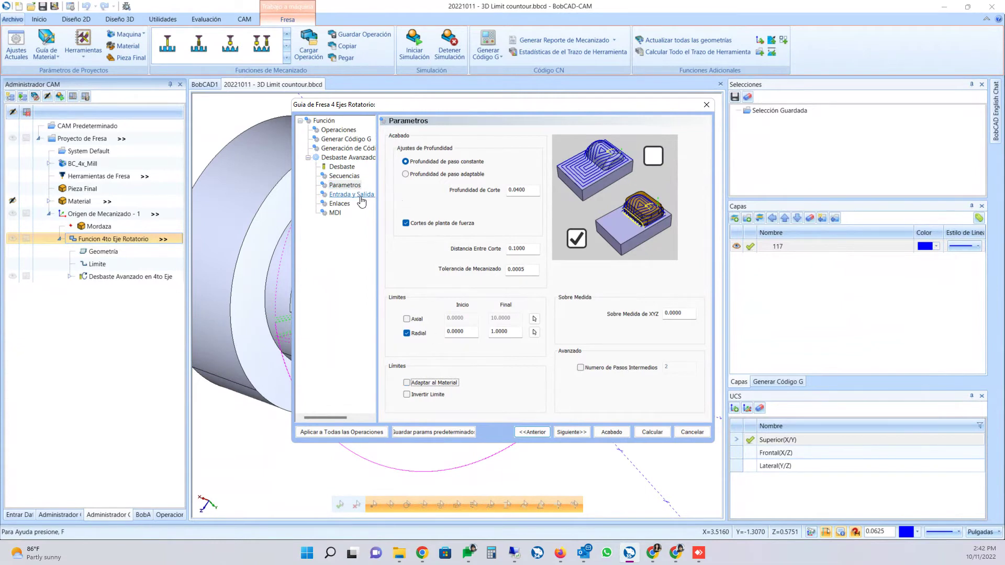
click(706, 104)
- Open the rotary function's Limite selection and inspect the boundary edges highlighted around each pocket
double_click(97, 264)
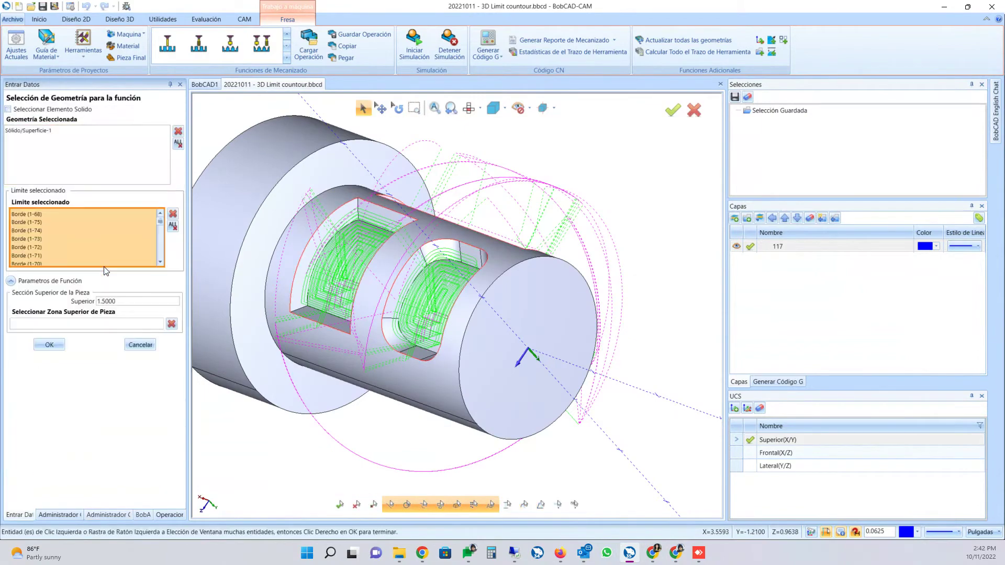
middle_drag(314, 272, 387, 199)
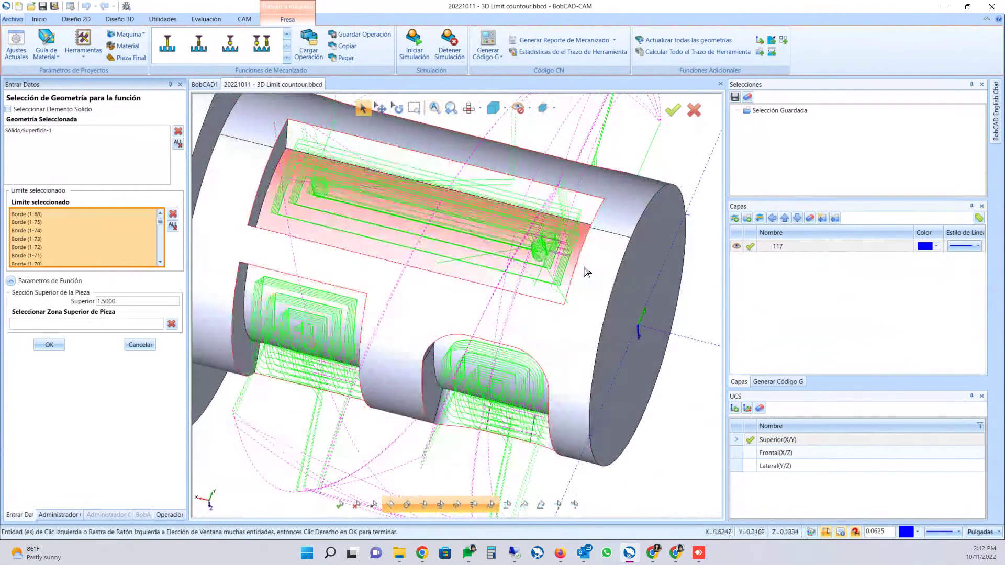
middle_drag(388, 314, 756, 328)
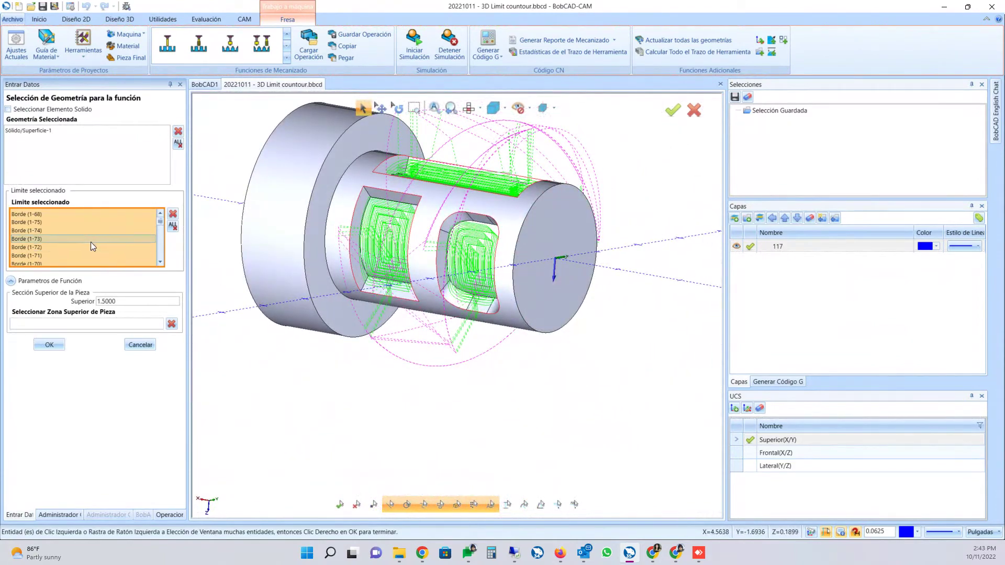
- Remove all selected boundary edges from the rotary function, accept the selection, and recalculate the Desbaste Avanzado en 4to Eje toolpath
click(172, 226)
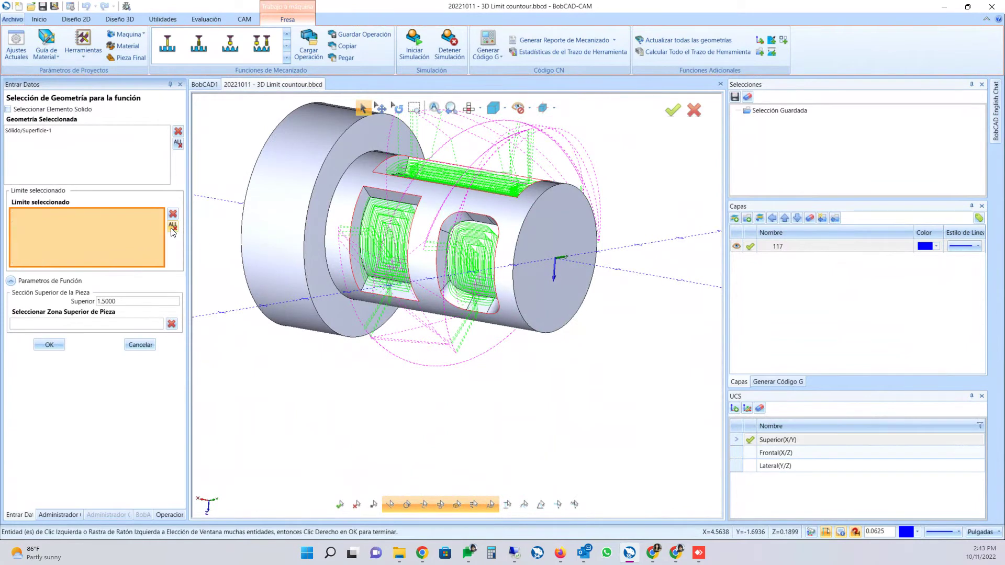
click(52, 345)
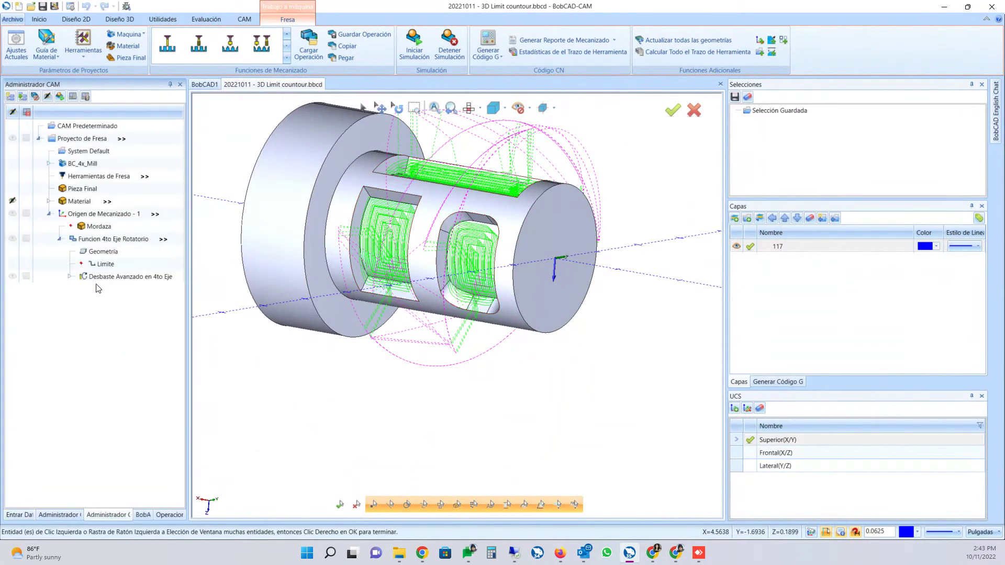
right_click(108, 278)
click(147, 295)
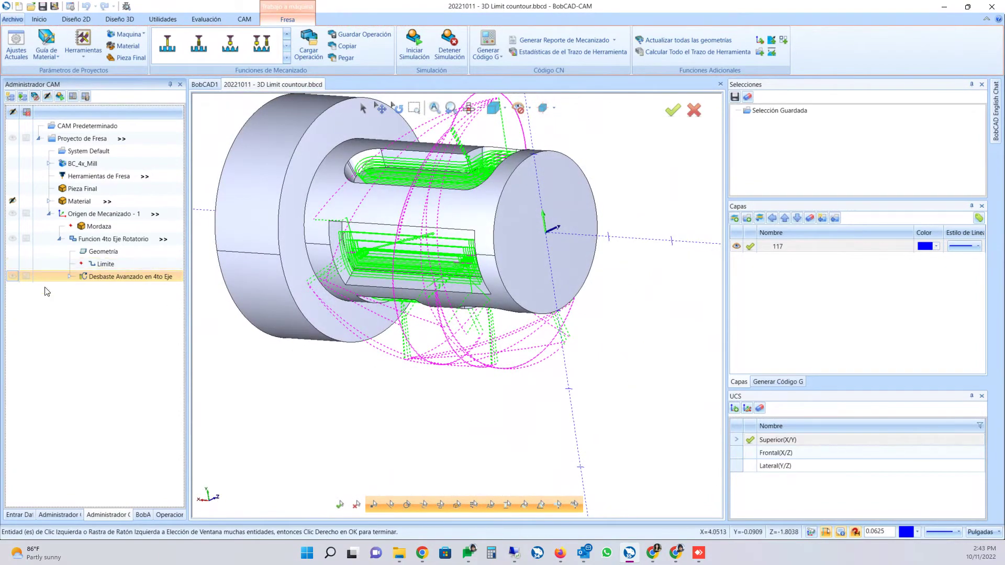
- Reopen the Limite selection and pick the L-shaped pocket's long straight rim edge and adjoining rounded edge, excluding the outer cylindrical face
click(104, 264)
right_click(105, 264)
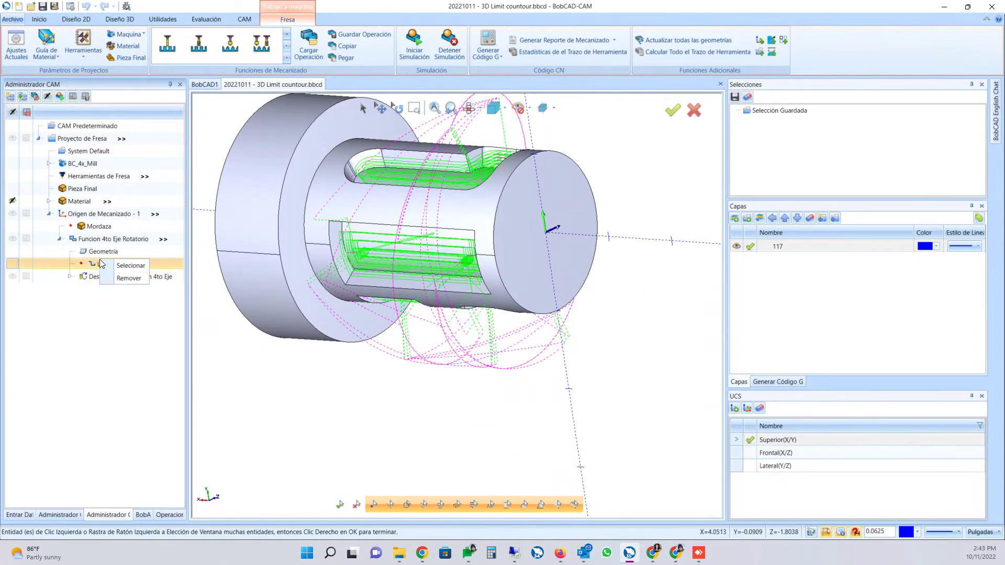
click(121, 268)
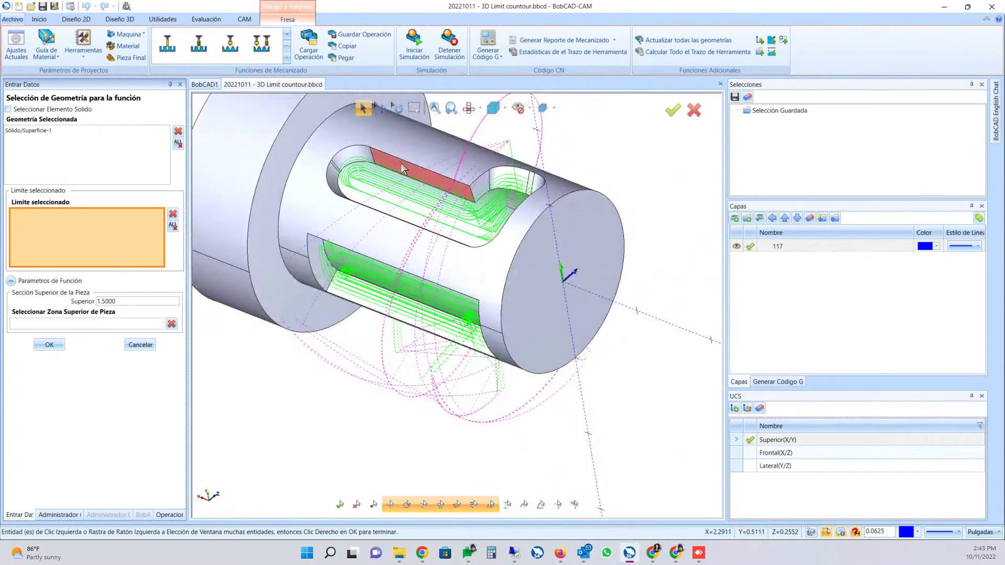
click(403, 160)
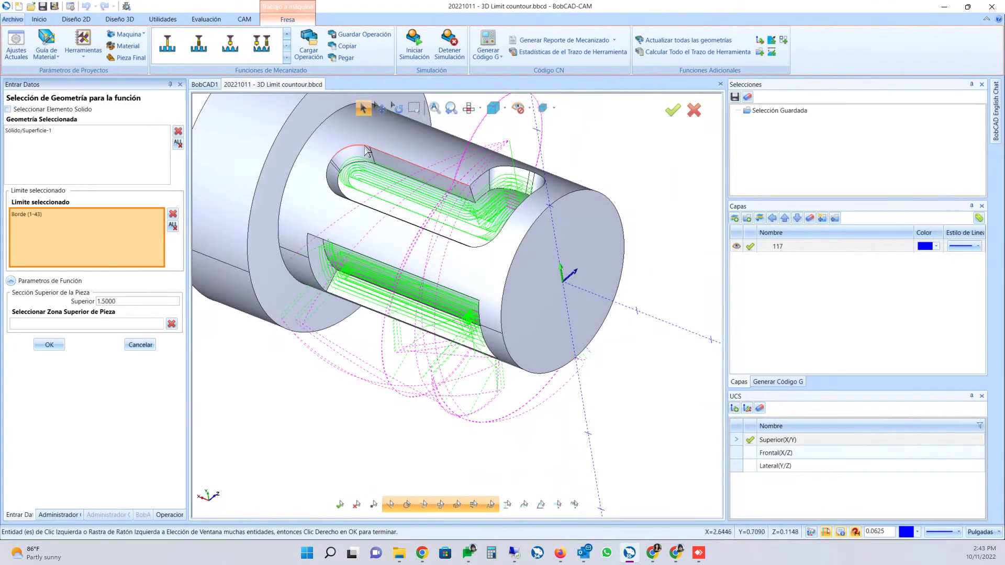
click(331, 172)
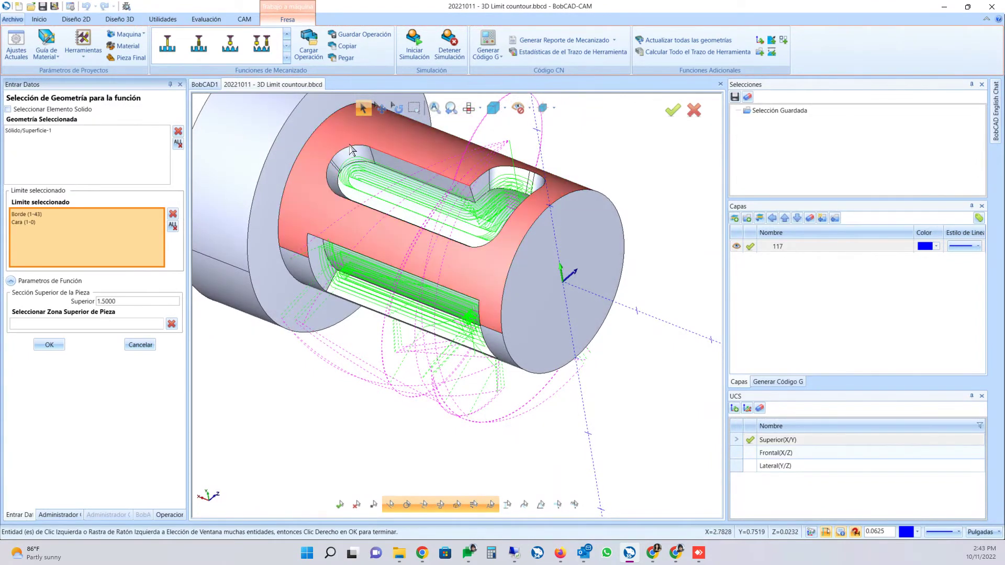
click(343, 152)
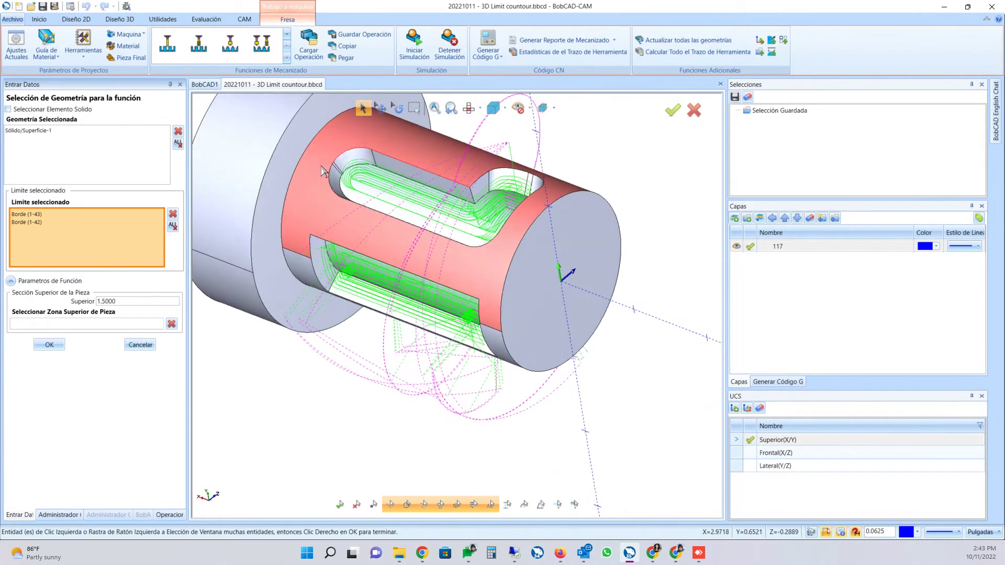
- Add the L-shaped pocket's rounded-end rim edges, its other long straight edge and the adjoining corner edge to the boundary
scroll(321, 165, up, 6)
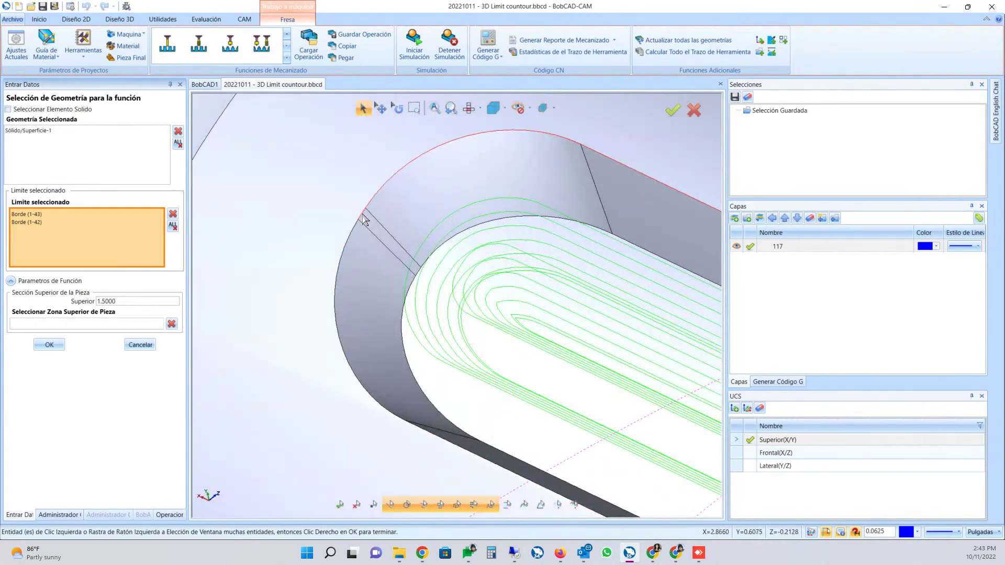
click(363, 220)
click(355, 235)
scroll(351, 253, down, 5)
scroll(351, 254, up, 5)
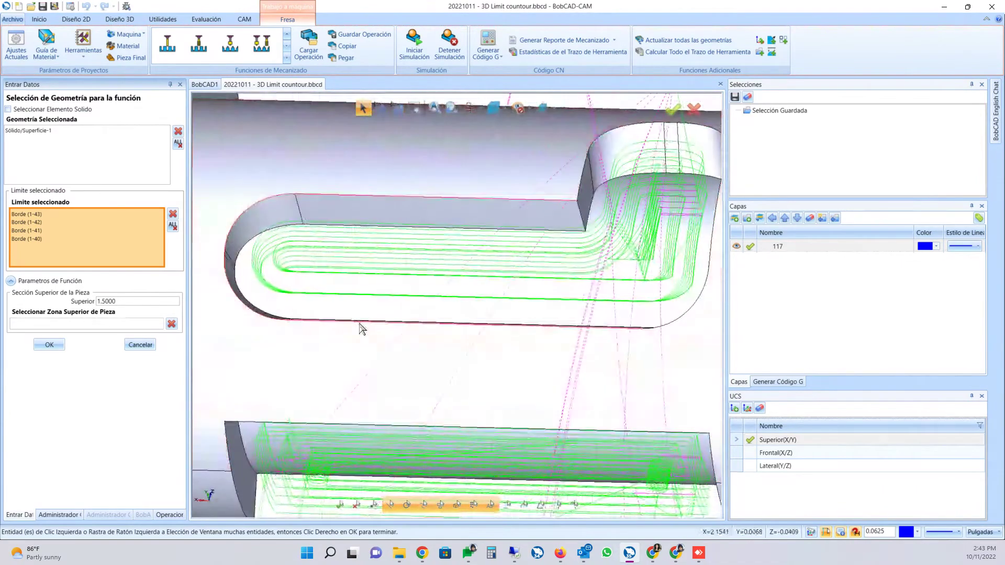
scroll(359, 325, up, 2)
click(425, 349)
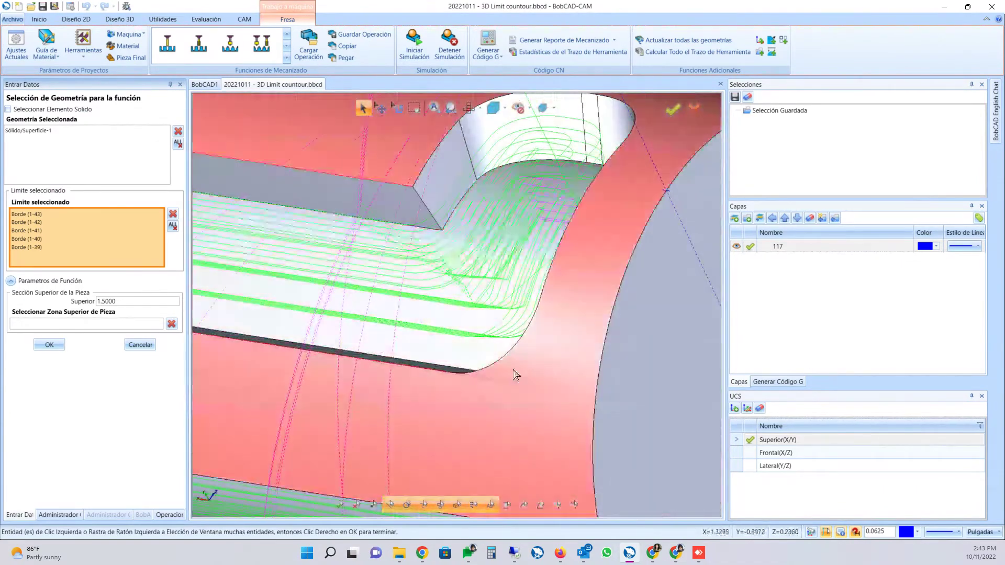
click(502, 365)
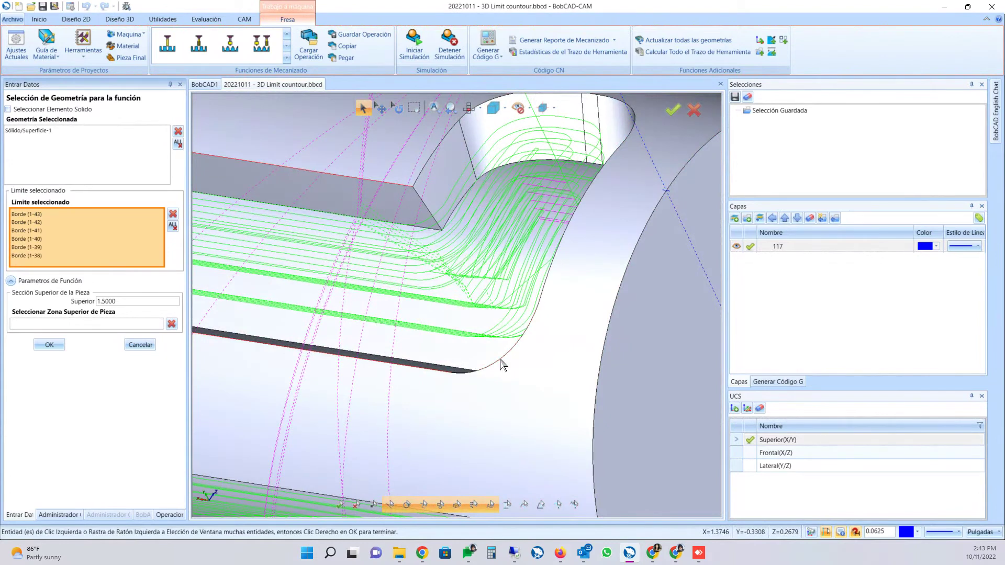
- Complete the L-shaped pocket's rim boundary around its wider end, excluding the pocket floor face, and store the edges as a saved selection
scroll(495, 310, up, 2)
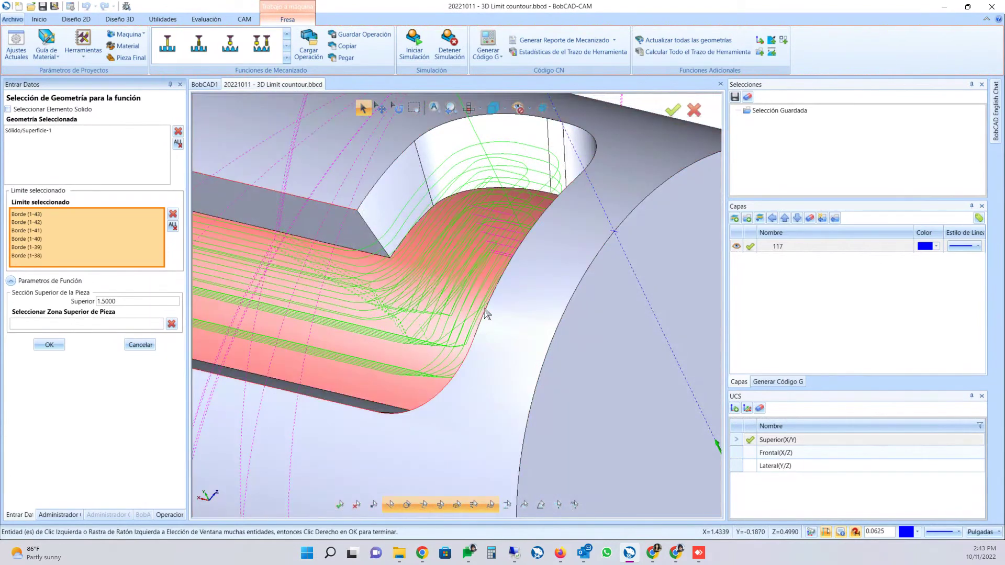
click(484, 309)
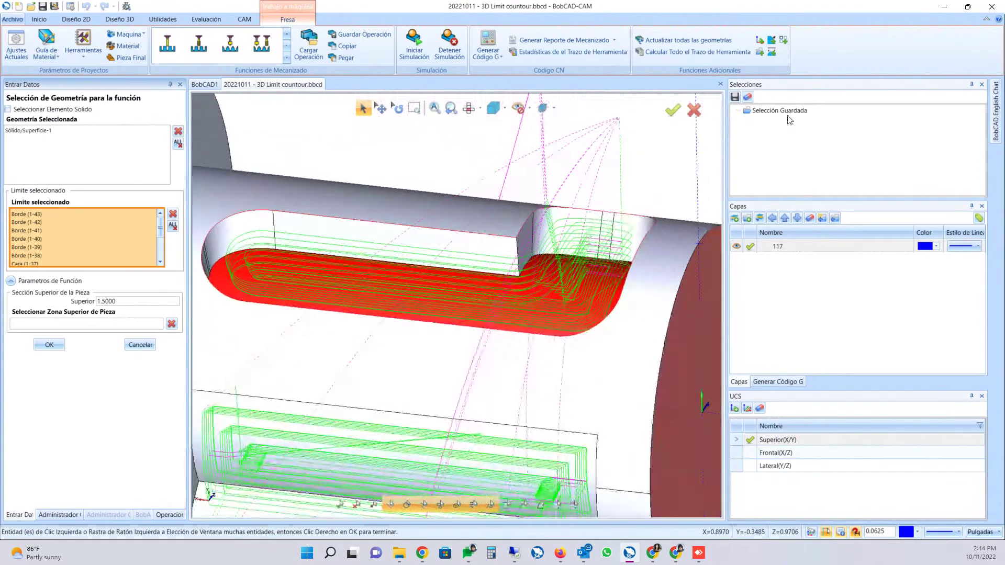
click(747, 97)
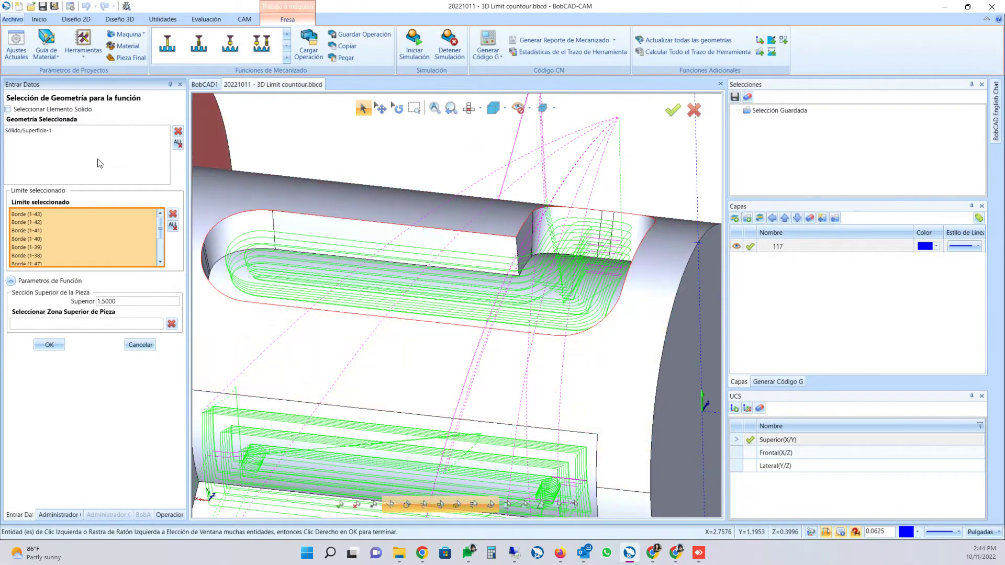
click(736, 97)
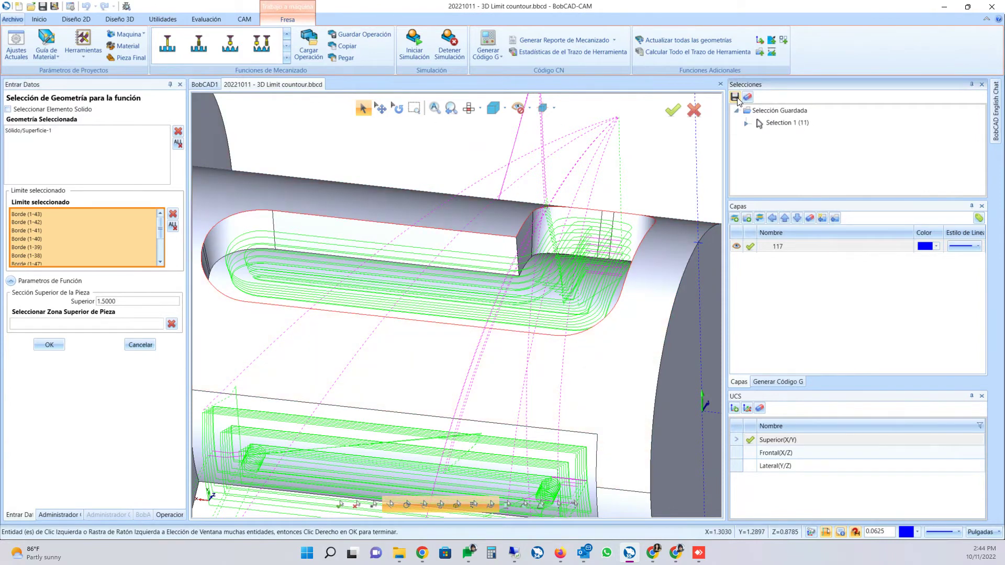
- Accept the boundary selection and recalculate the Desbaste Avanzado en 4to Eje toolpath for the L-shaped pocket
click(50, 344)
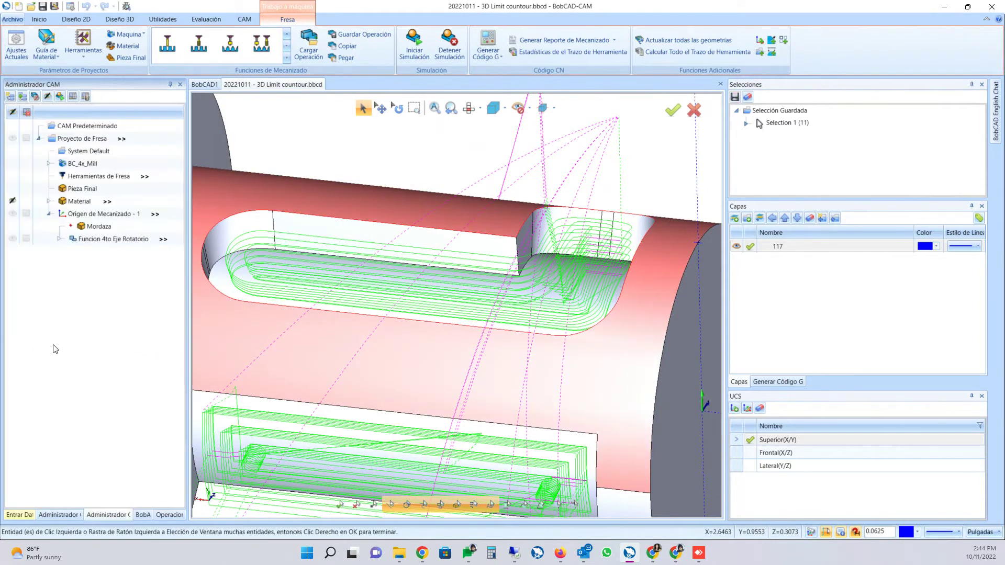
right_click(126, 276)
click(133, 307)
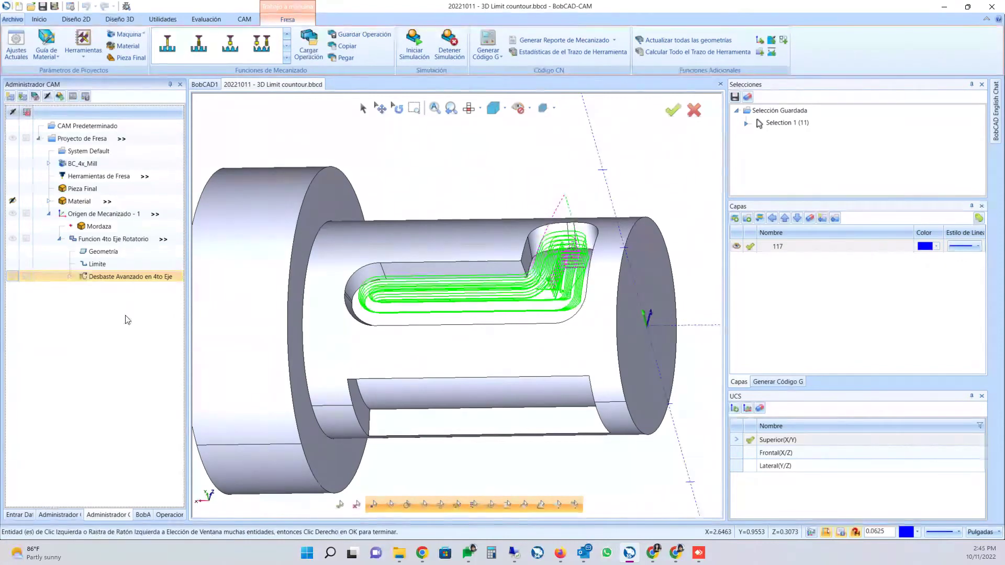
- Open the Desbaste Avanzado en 4to Eje operation for editing and examine its Entrada y Salida and Parametros settings
right_click(131, 280)
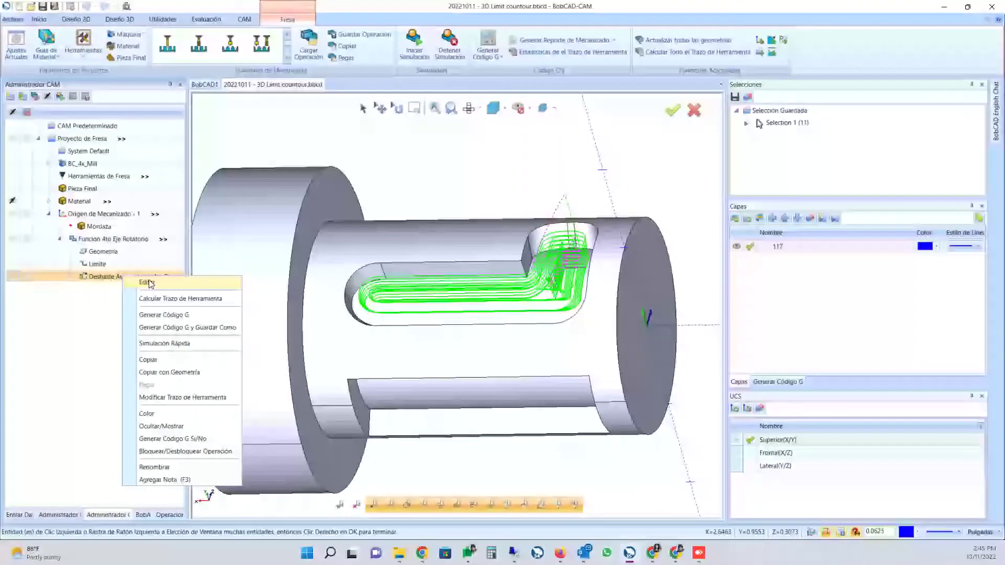
click(157, 282)
click(343, 194)
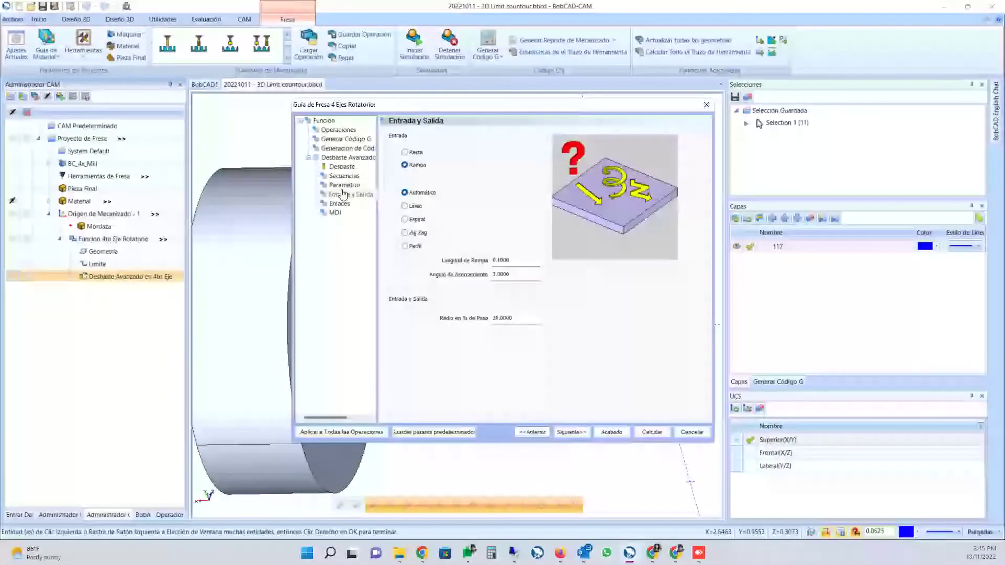
click(344, 186)
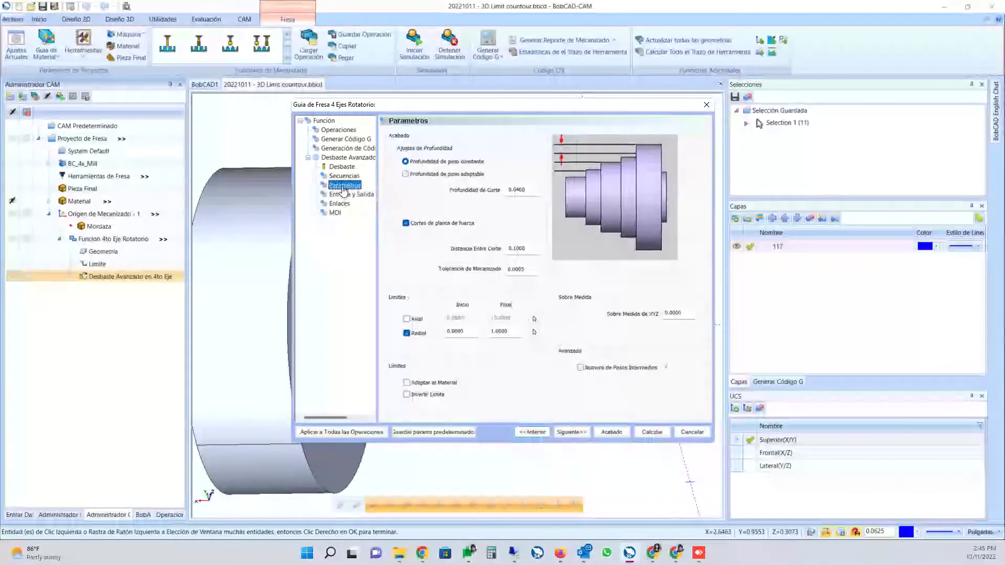
click(450, 223)
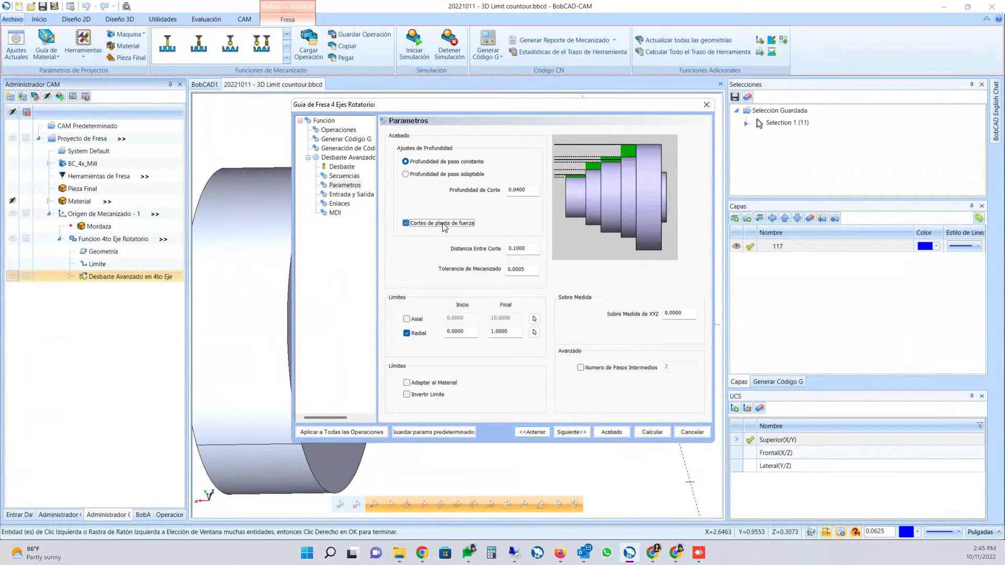
click(534, 248)
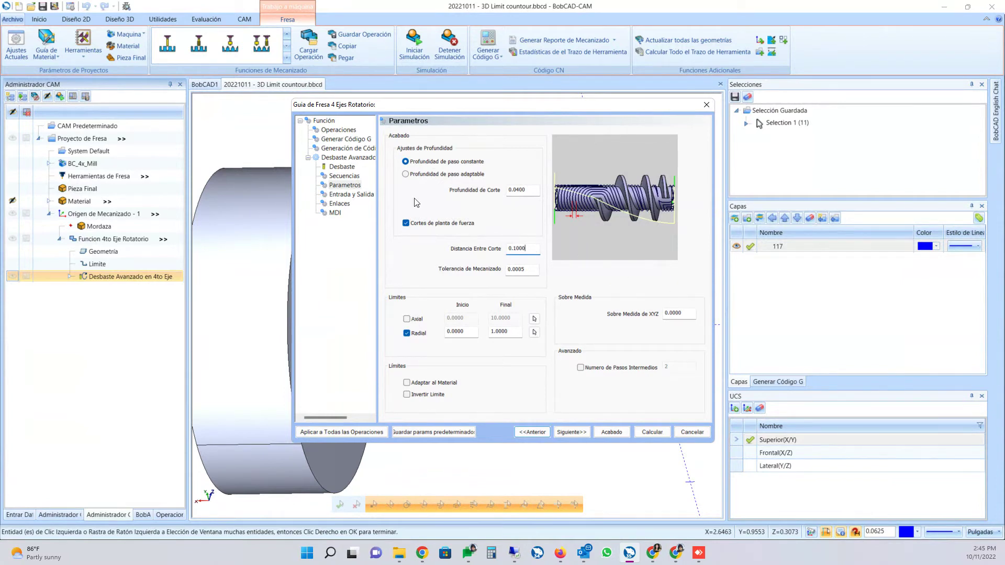
- Review the constant depth-of-cut settings, toggle Cortes de planta de fuerza off and back on, and leave the wizard without recalculating
click(464, 162)
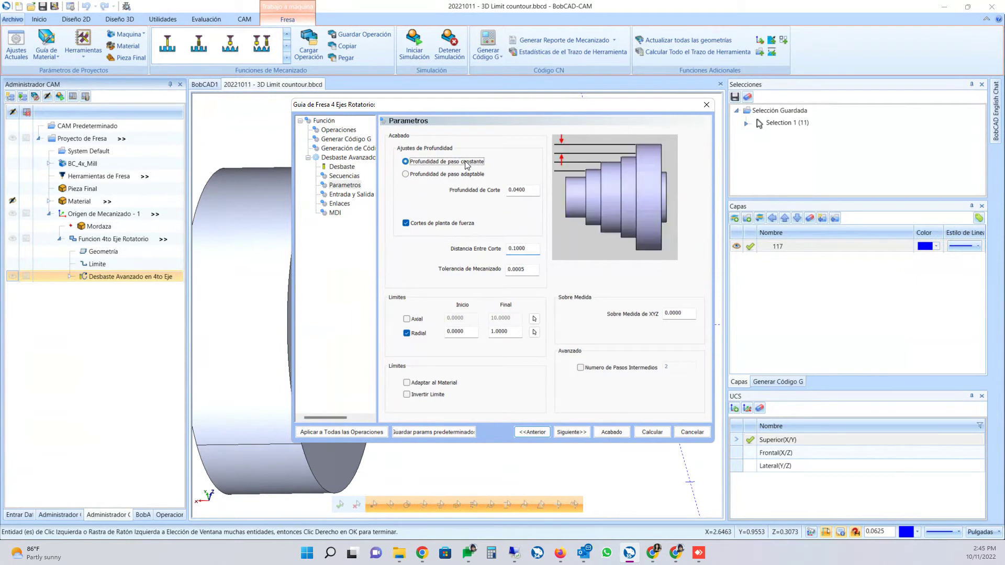
click(530, 193)
click(443, 224)
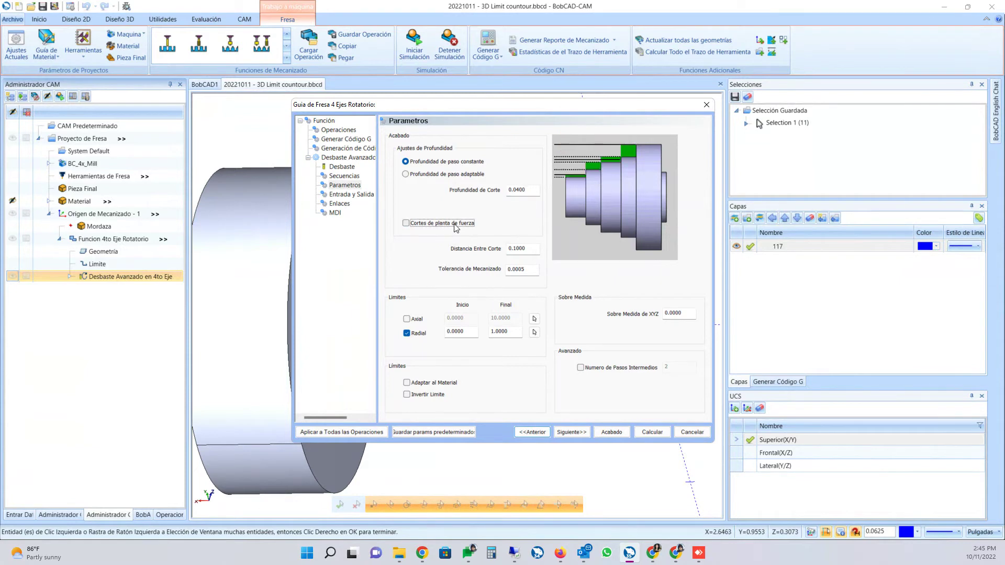
click(455, 225)
click(529, 190)
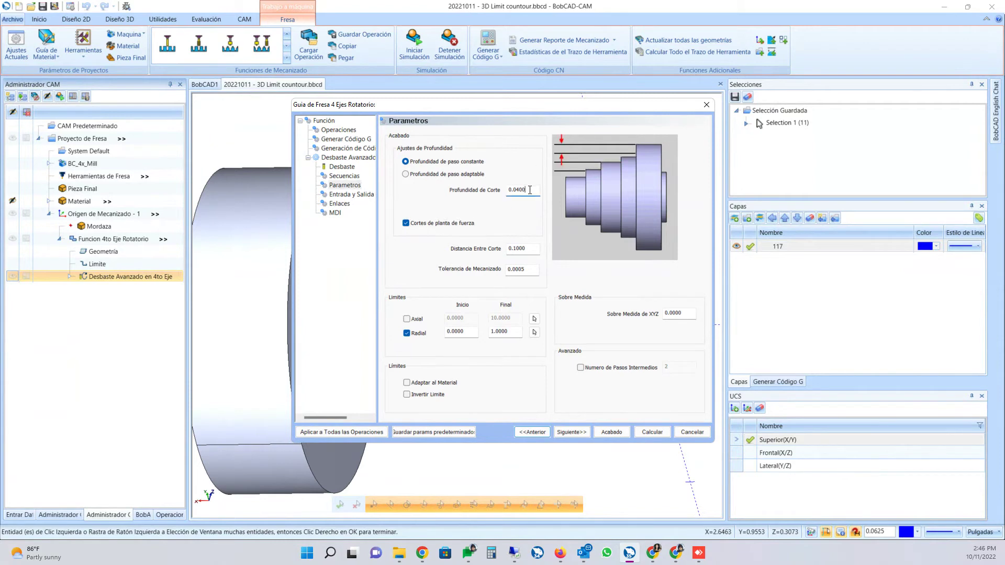
double_click(530, 190)
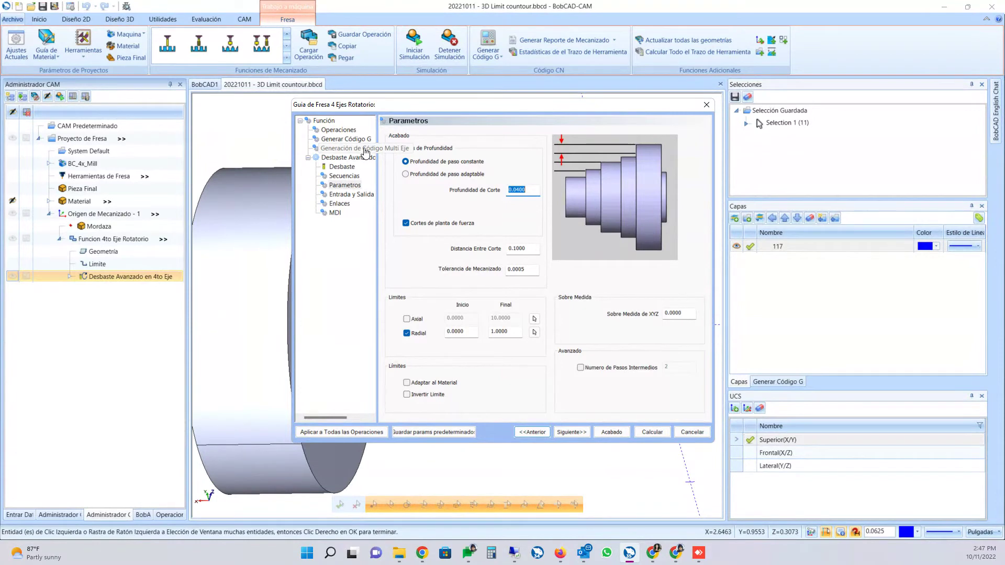
click(693, 434)
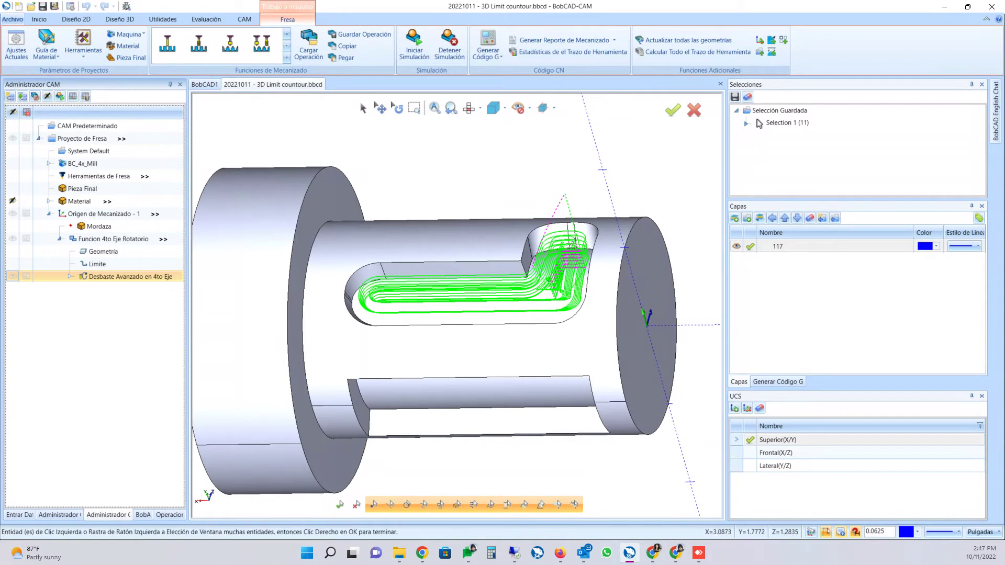
- Open the file 20221011 - 4th pro - axis shift 2.bbcd and select its first Desbaste Avanzado en 4to Eje operation
click(31, 7)
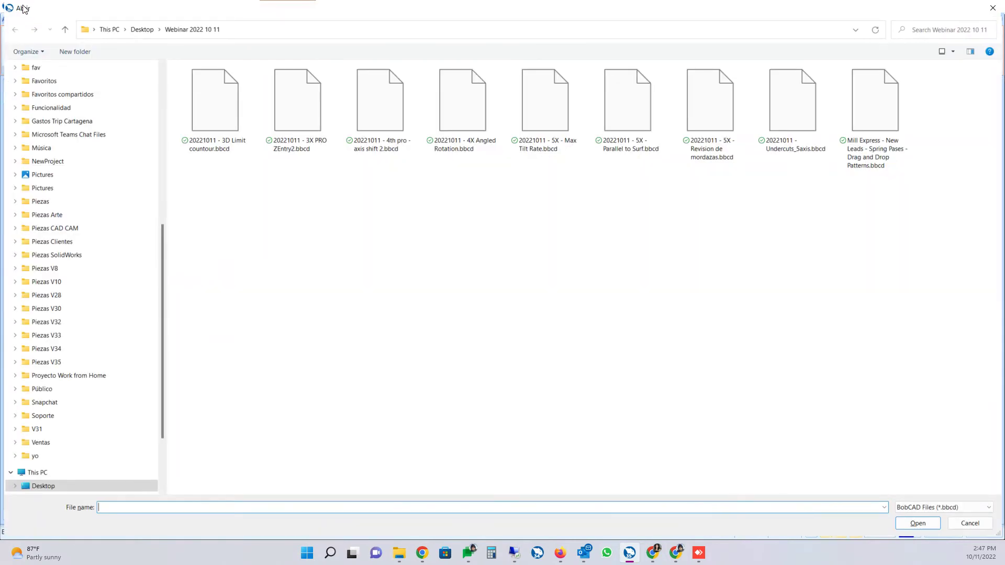
double_click(382, 126)
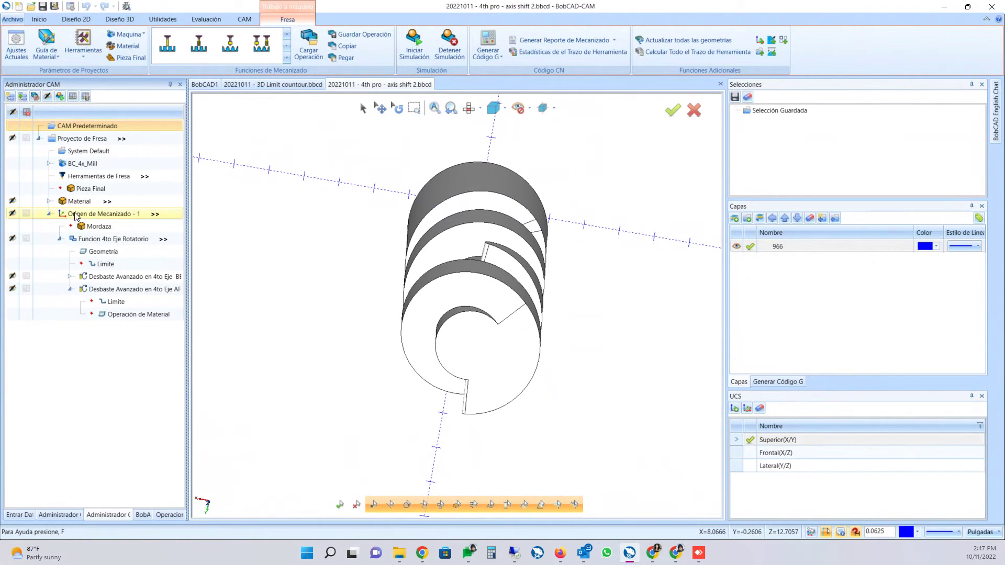
click(116, 280)
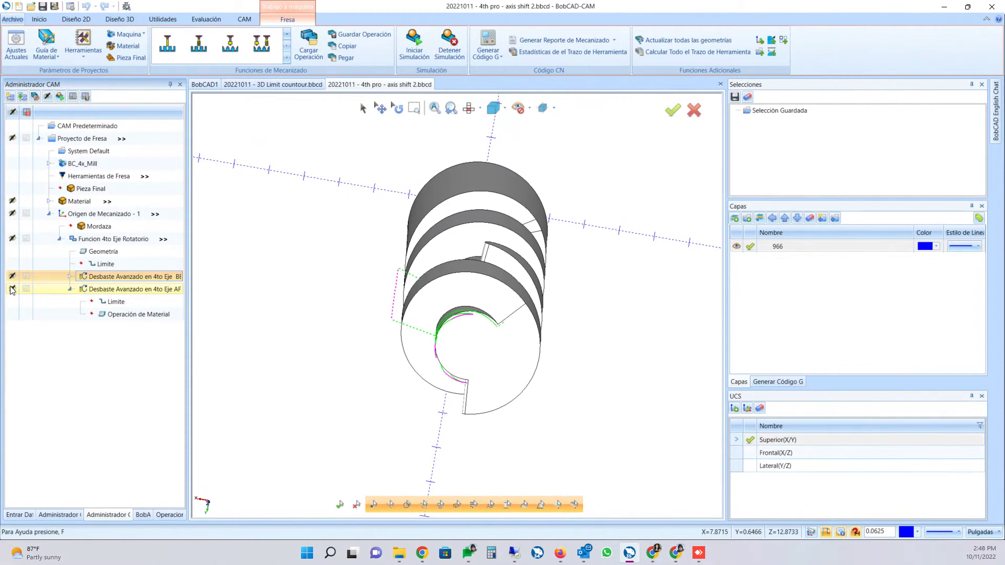
- Compare the Cambio de lado setting in the Secuencias of both roughing operations, leaving the wizard without changes
right_click(132, 281)
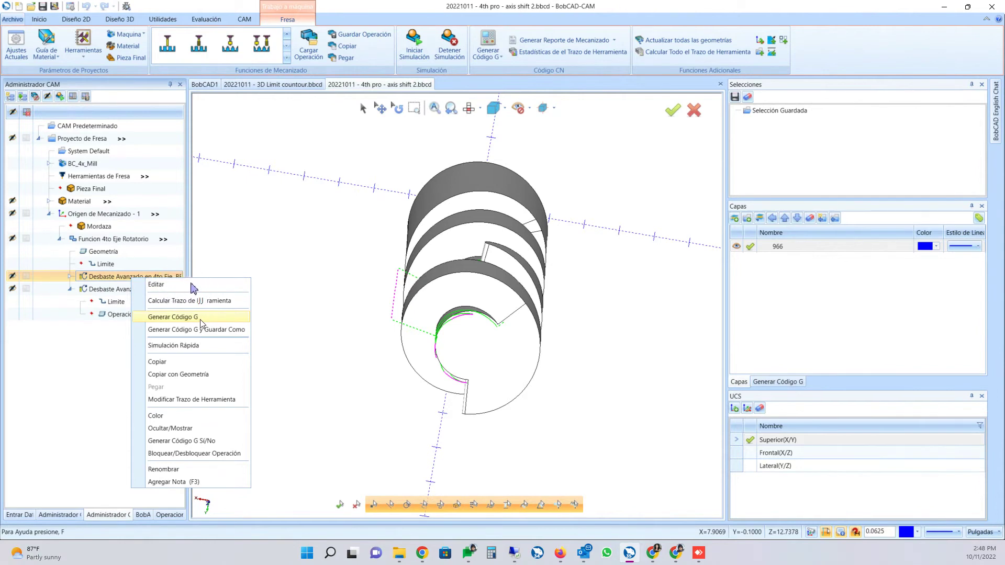
click(184, 285)
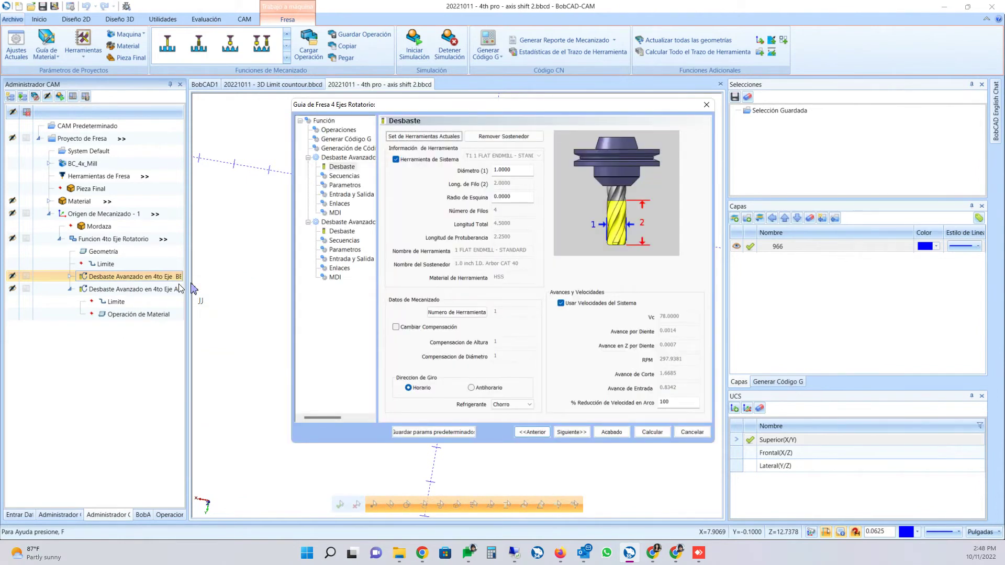
click(347, 177)
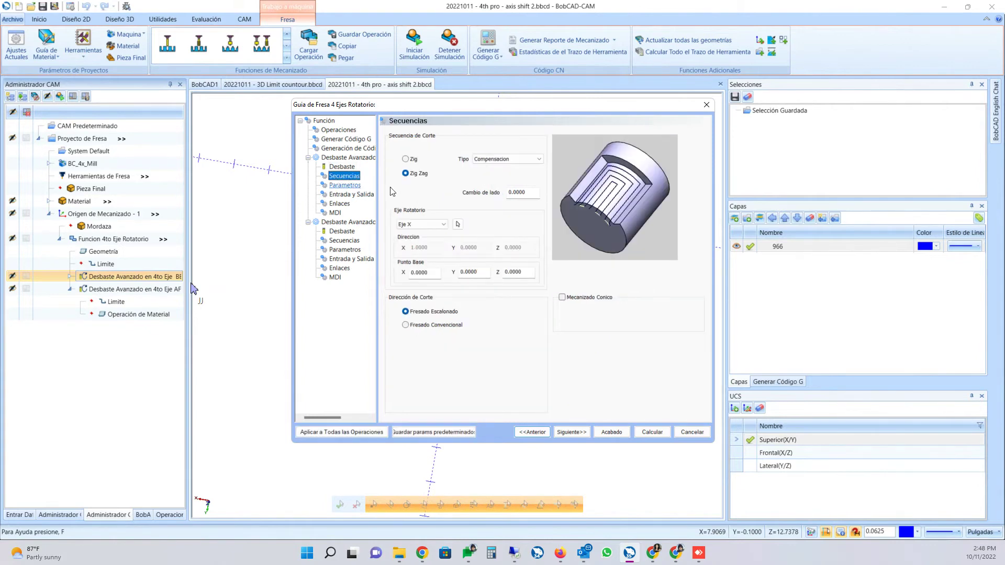
double_click(508, 194)
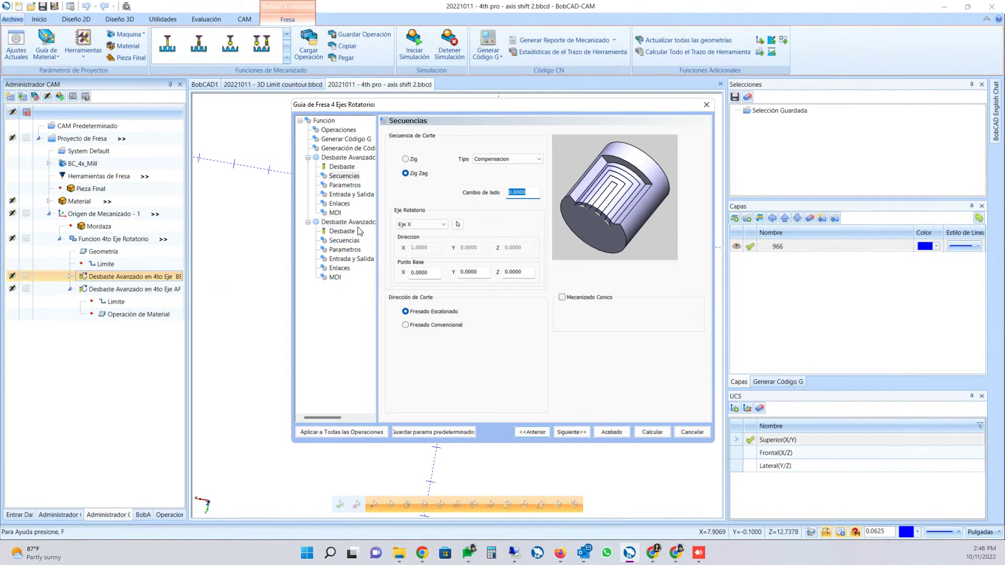
click(350, 242)
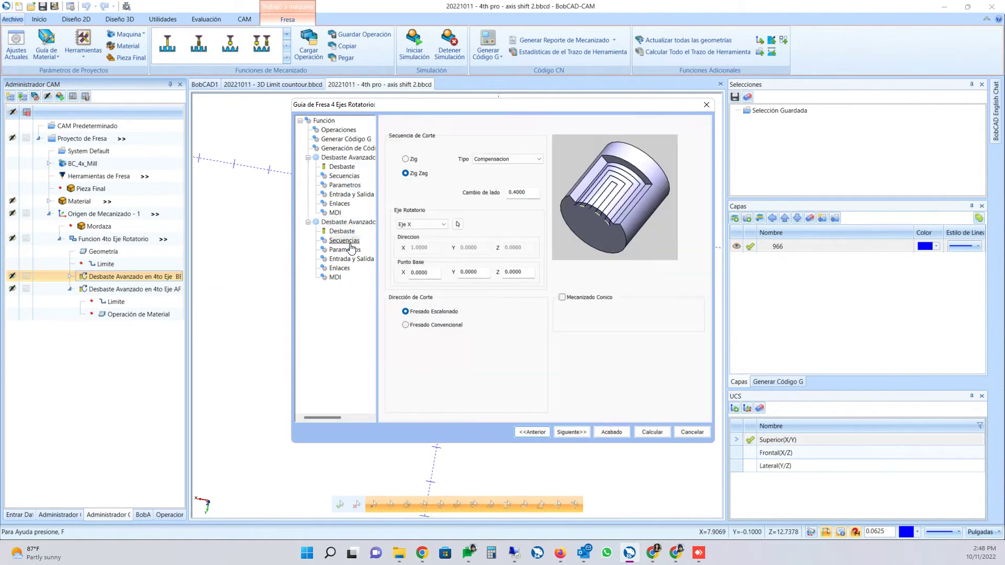
click(345, 176)
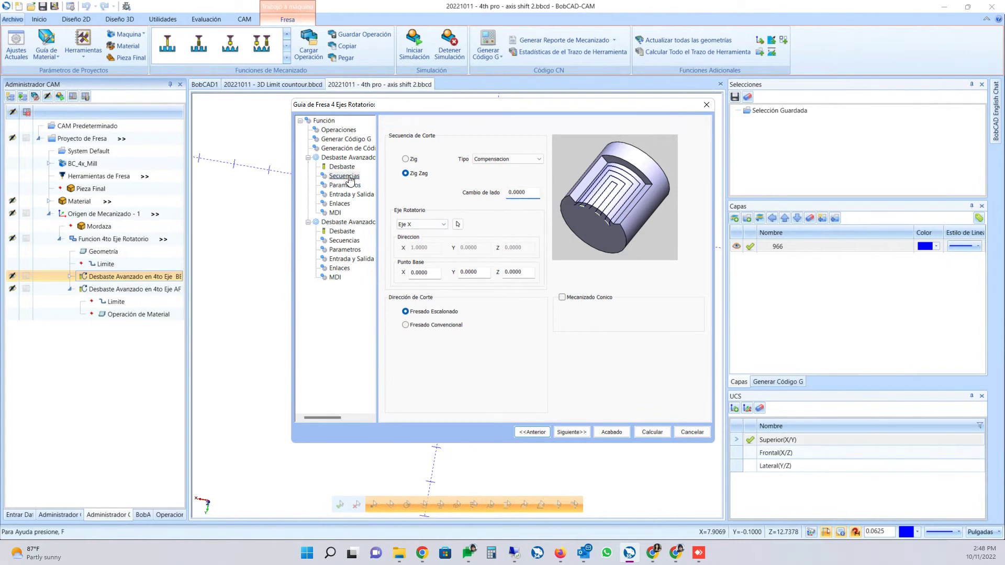
click(530, 192)
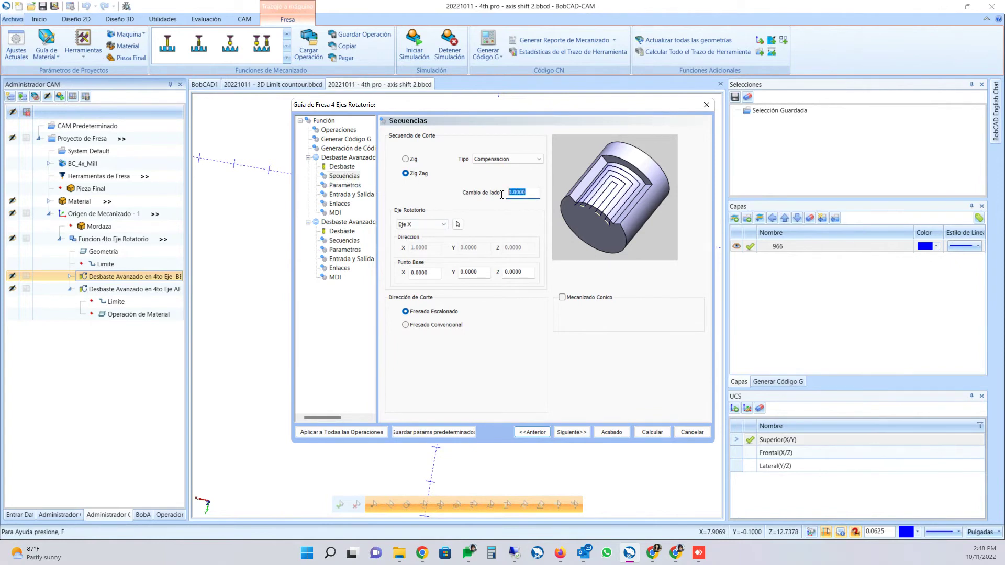
click(345, 241)
click(691, 432)
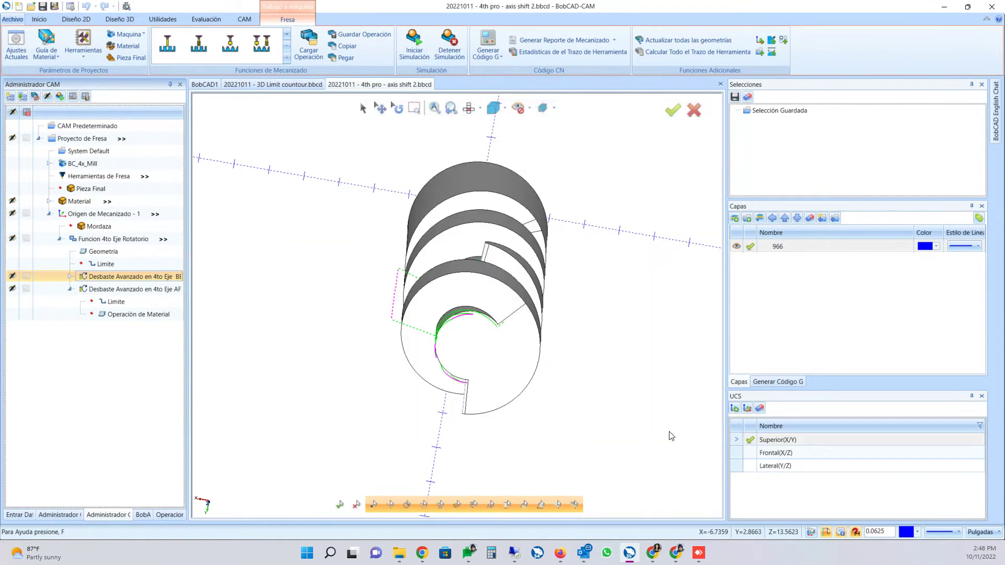
- Start the Simulación Rápida of the first Desbaste Avanzado en 4to Eje operation and move its progress to the end of the toolpath
right_click(136, 280)
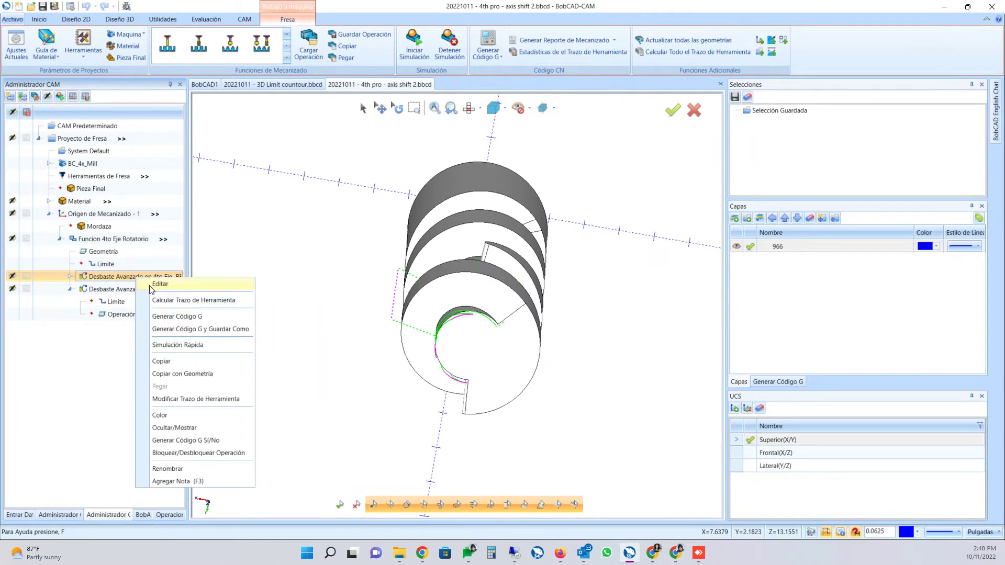
click(183, 346)
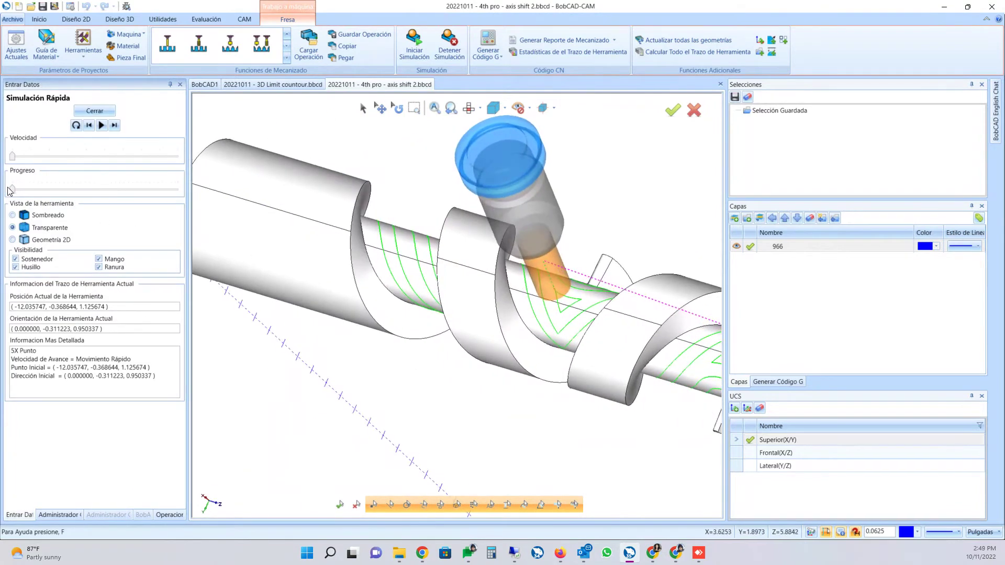
drag(12, 188, 194, 195)
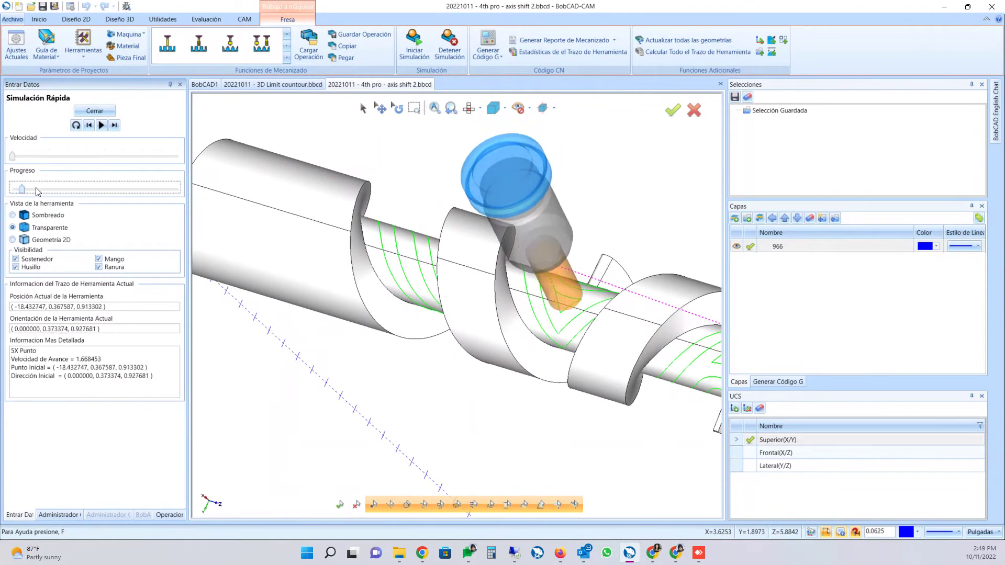
click(88, 125)
click(88, 126)
scroll(406, 330, down, 5)
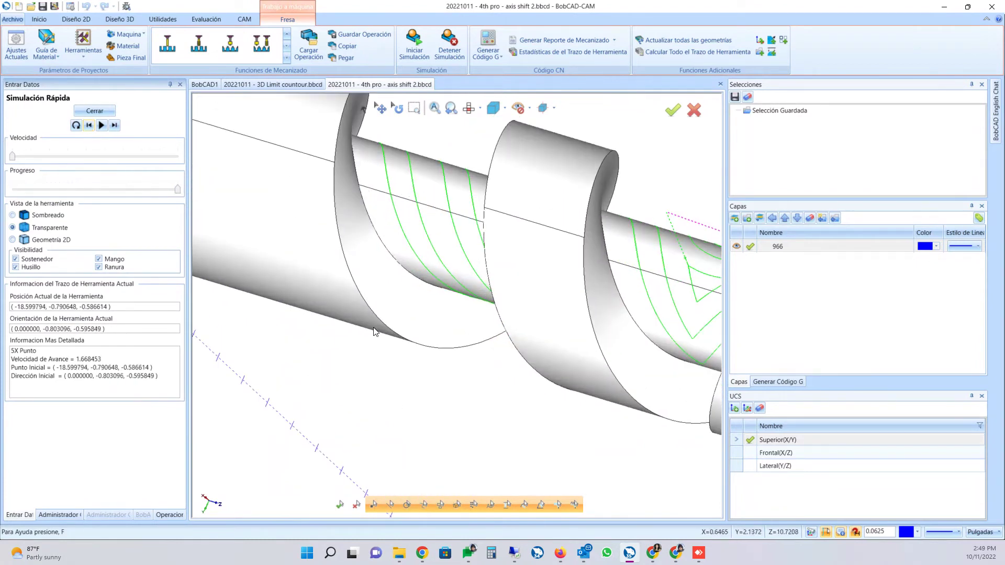
scroll(406, 329, up, 3)
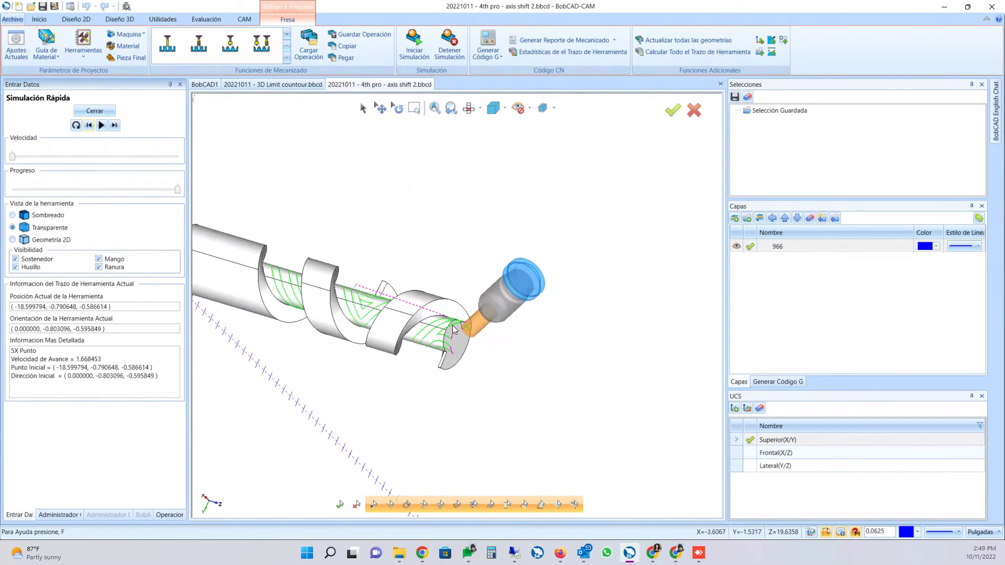
- Run the quick simulation backward from the toolpath end until the tool reaches the helical groove near the shaft's front end
click(89, 126)
click(89, 126)
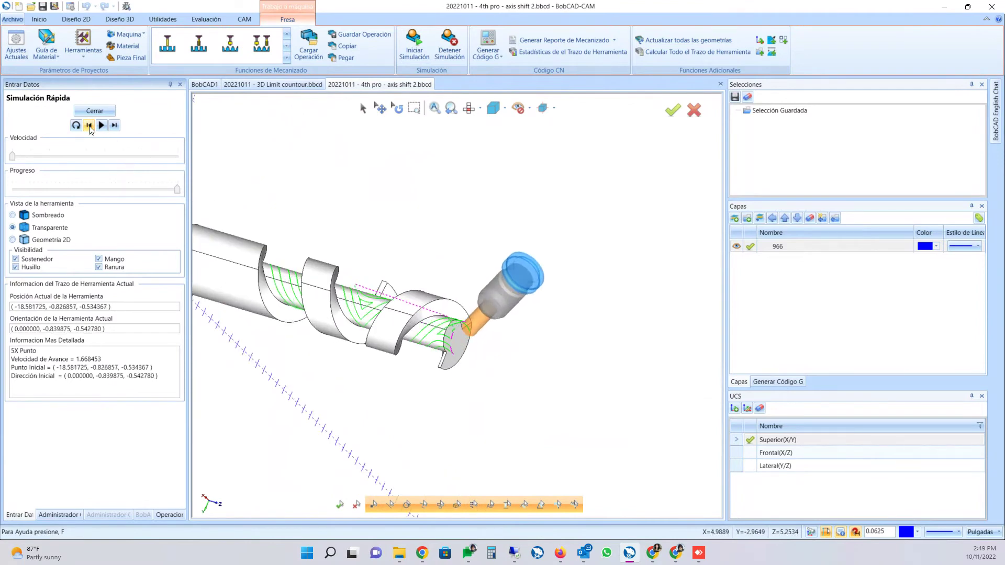
click(89, 125)
click(89, 125)
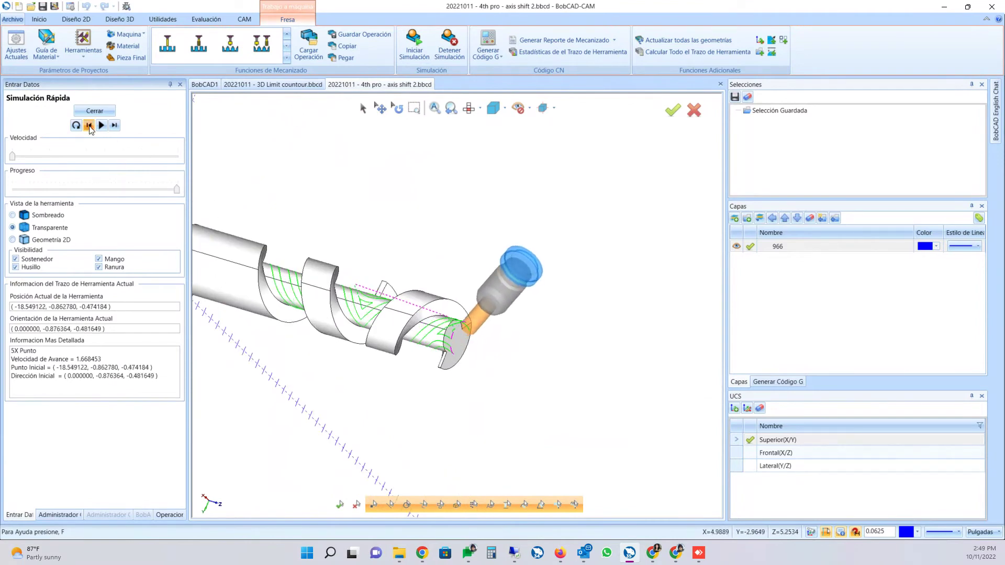
click(177, 188)
drag(176, 189, 171, 189)
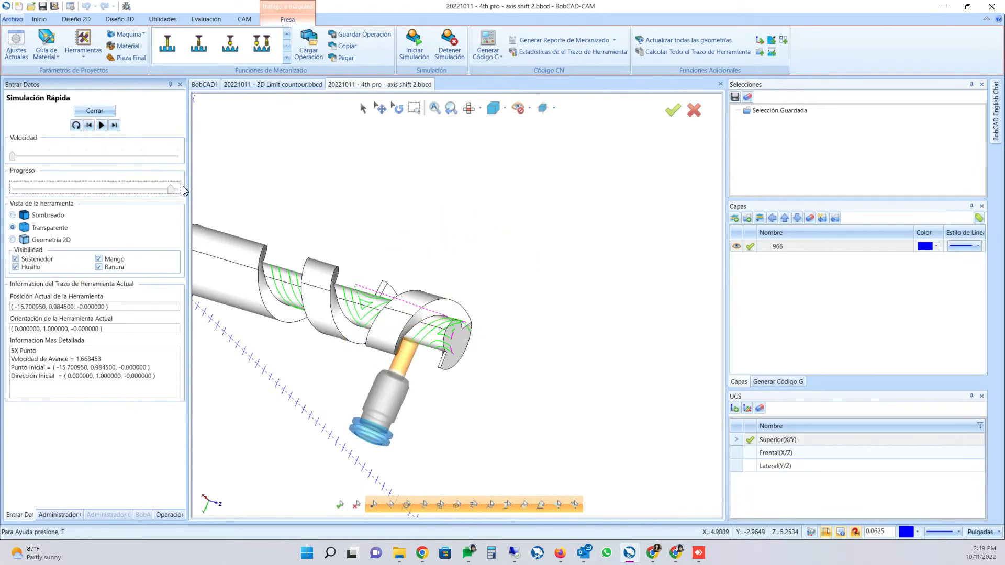
middle_drag(389, 259, 461, 173)
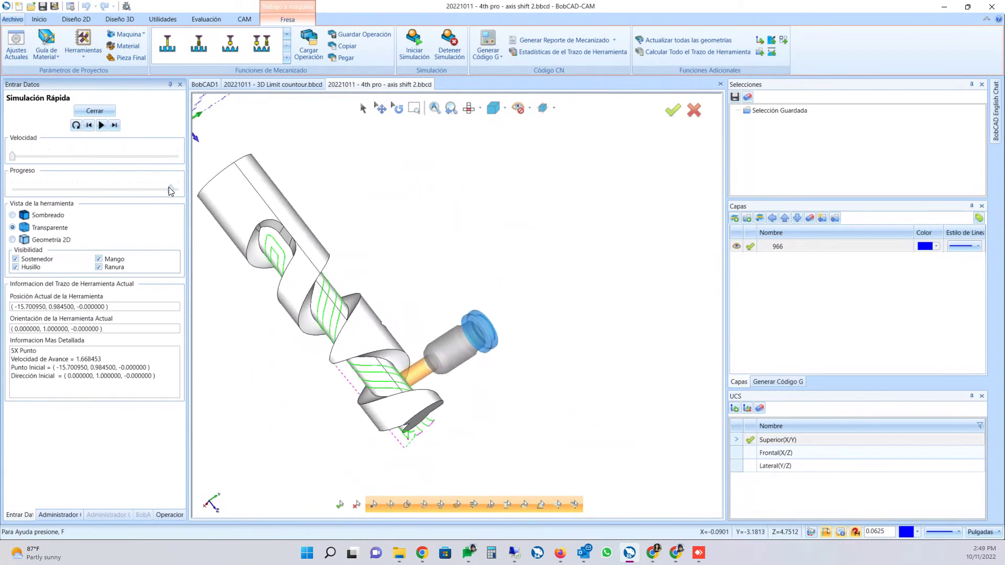
drag(168, 186, 164, 186)
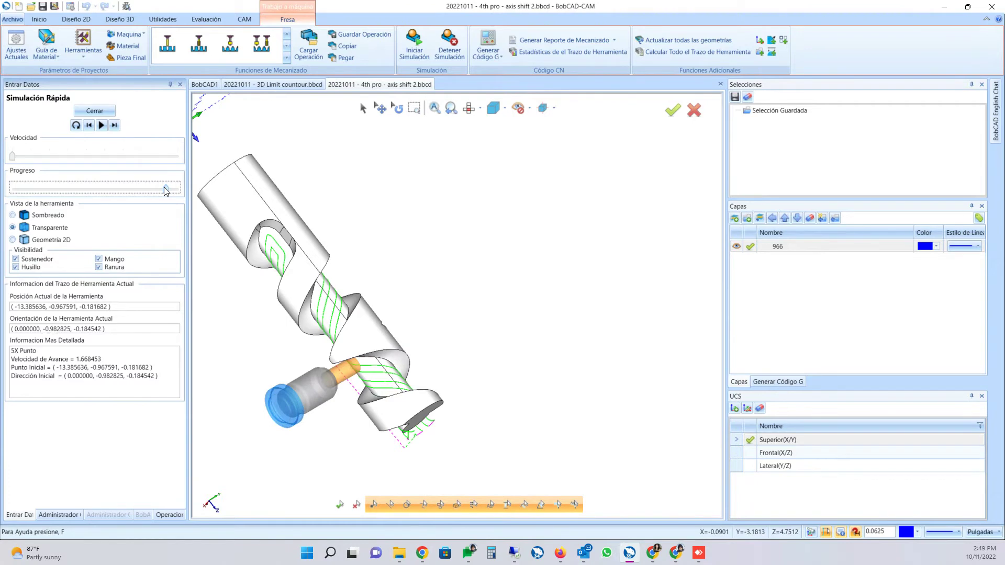
- Examine the cutter close up in the helical groove, stepping the simulation back until it meets the groove's flat end wall
middle_drag(364, 348, 292, 290)
scroll(292, 314, down, 3)
scroll(292, 337, up, 5)
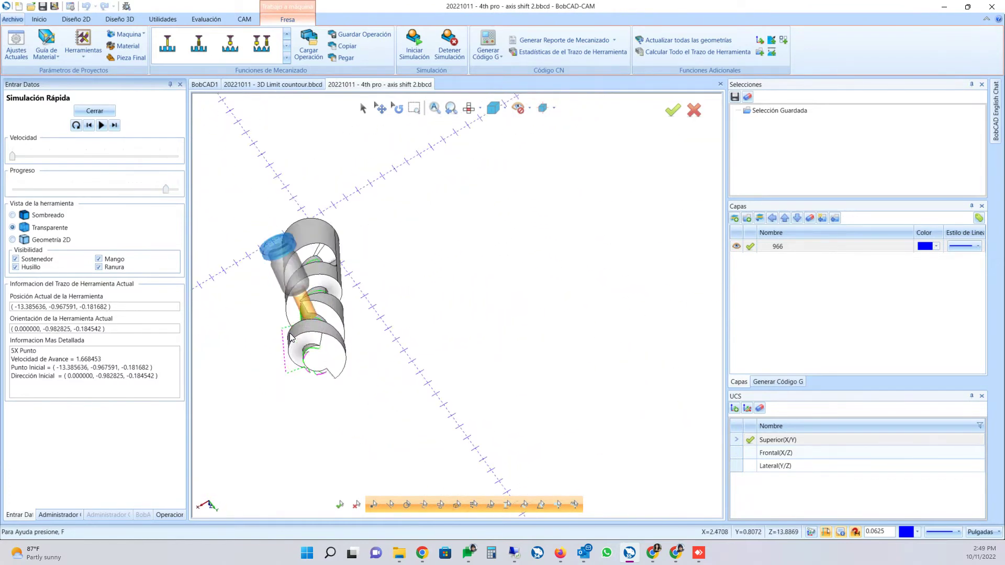
scroll(291, 338, up, 2)
scroll(309, 235, up, 4)
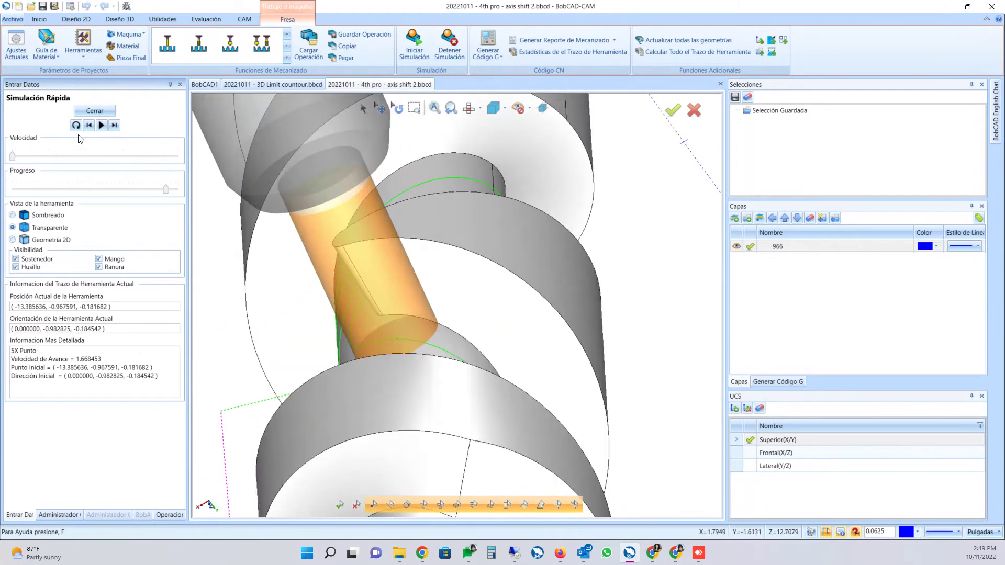
click(89, 126)
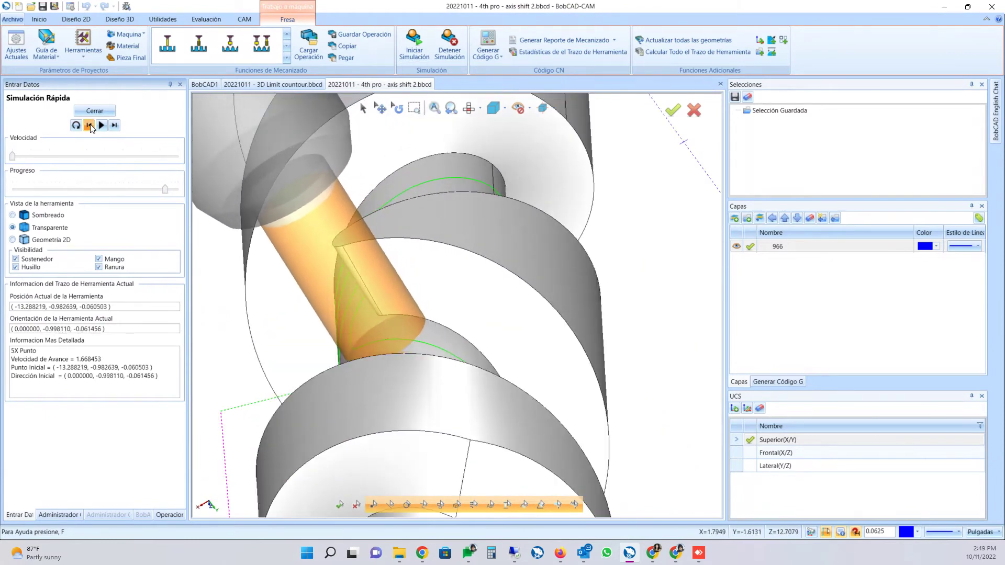
click(89, 126)
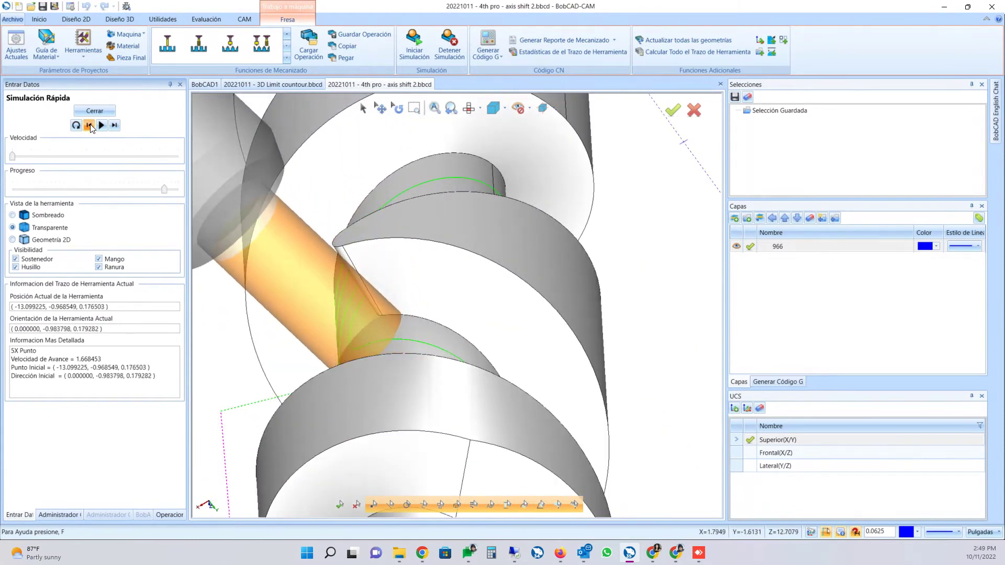
click(89, 125)
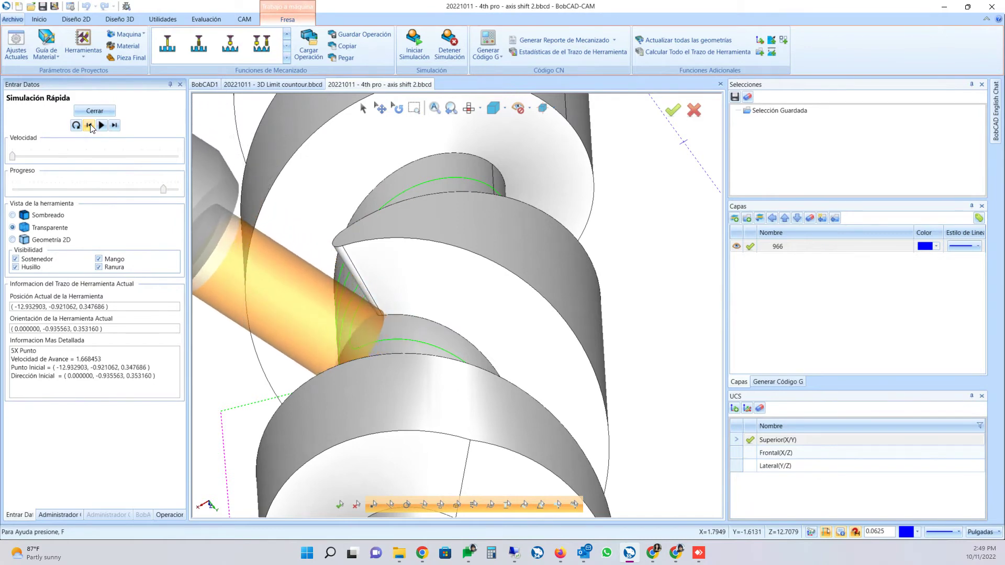
click(89, 126)
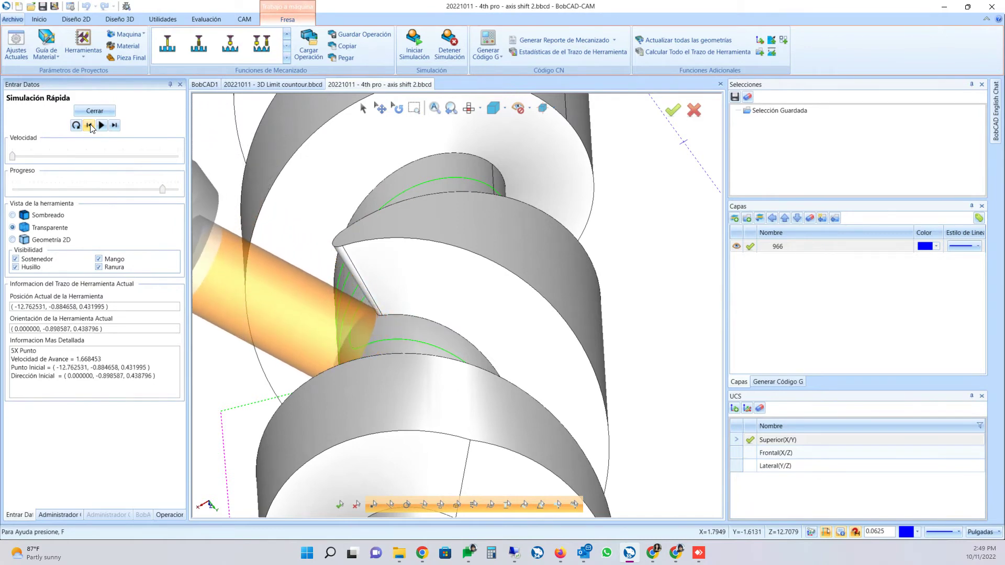
click(89, 126)
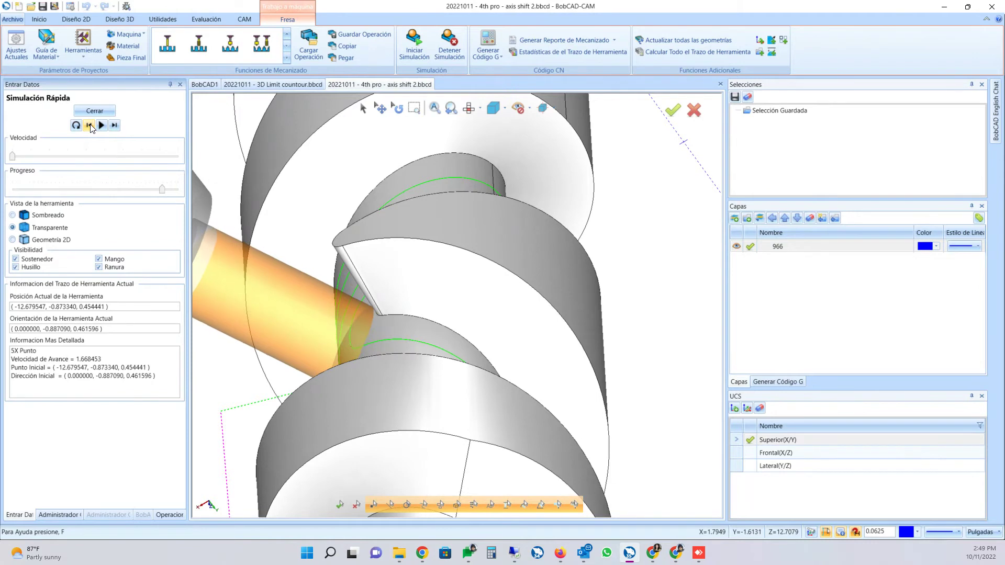
- Set the tool view to Sombreado, inspect the cutter against the groove's end wall, and close the quick simulation
middle_drag(265, 234, 384, 237)
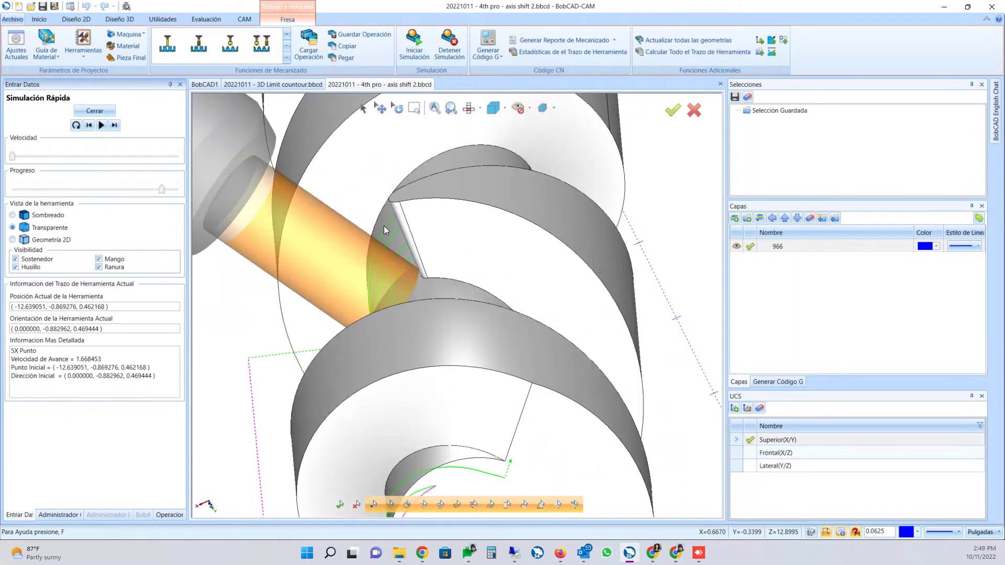
scroll(366, 225, up, 2)
click(47, 216)
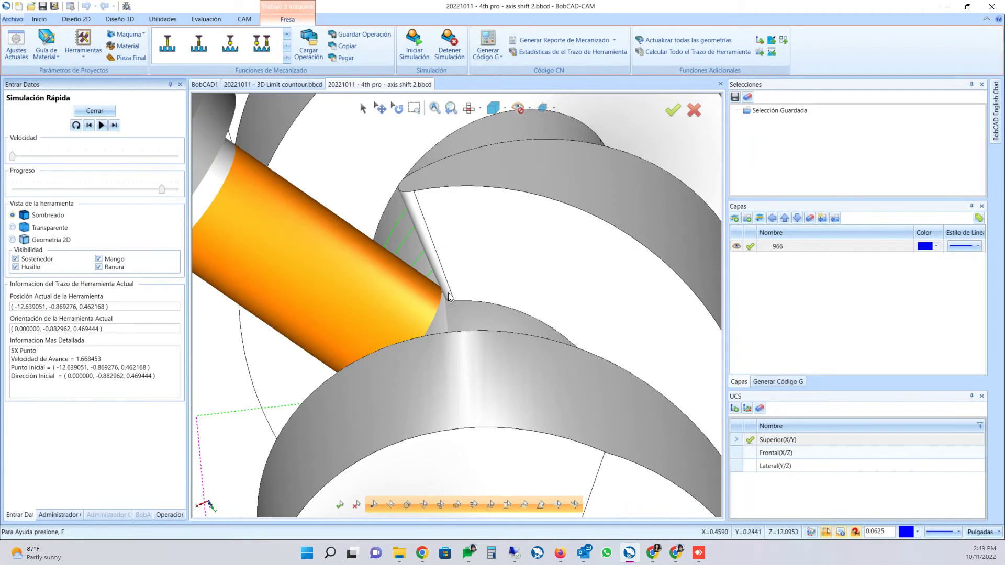
click(103, 112)
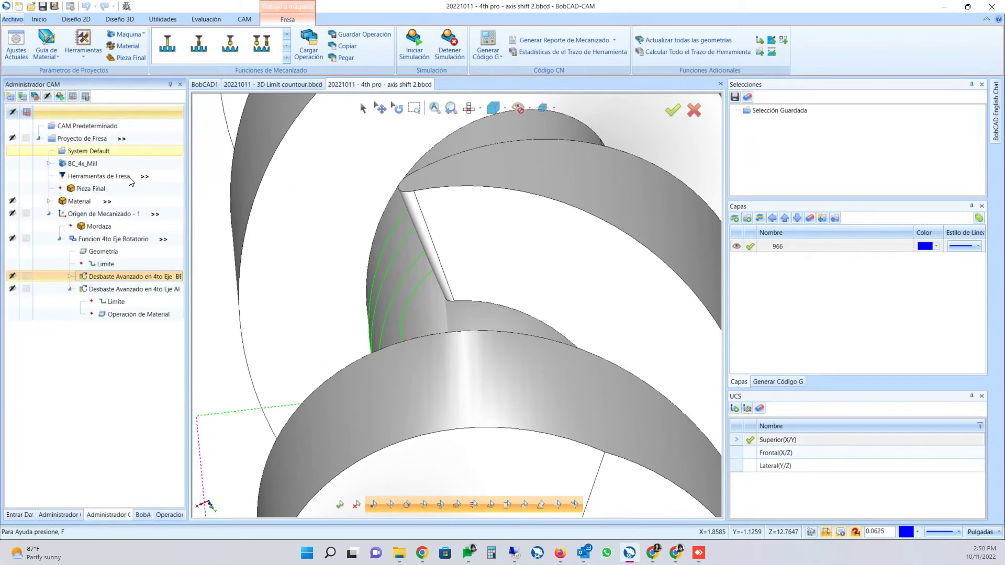
- Quick-simulate the second Desbaste Avanzado en 4to Eje operation, stepping the cutter back to the same groove end wall, and close the simulation
right_click(105, 291)
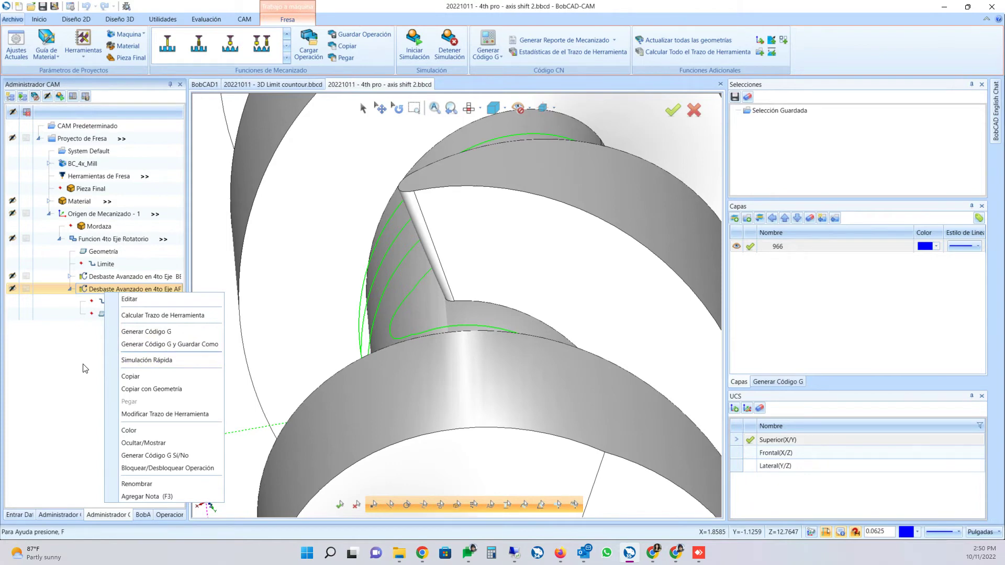
click(158, 361)
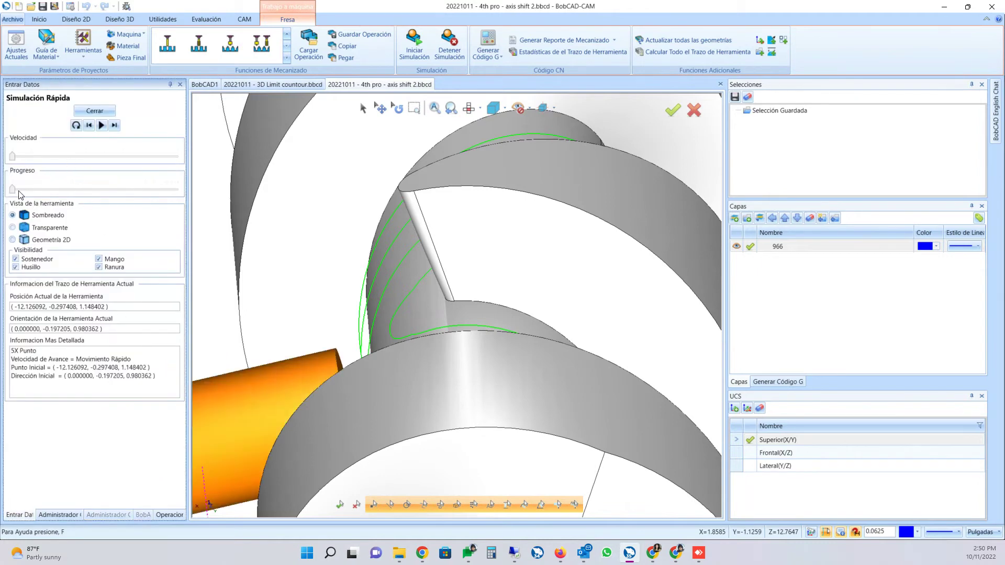
drag(13, 188, 165, 187)
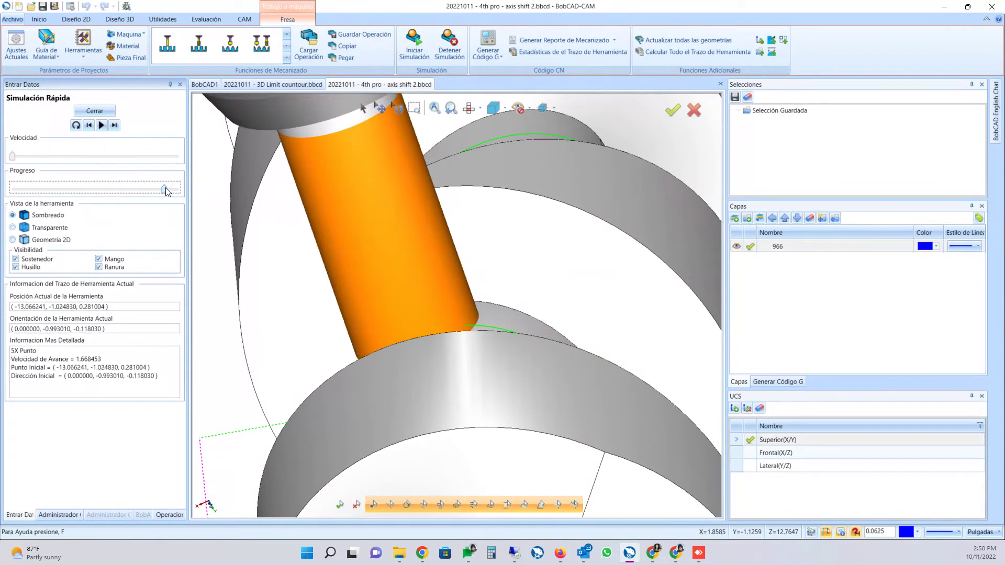
click(89, 126)
click(88, 126)
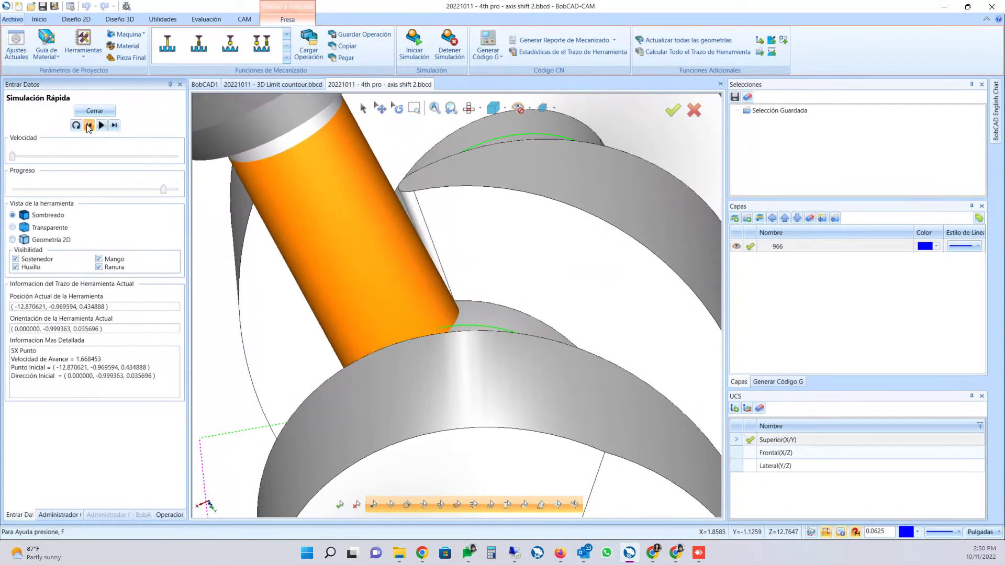
click(88, 126)
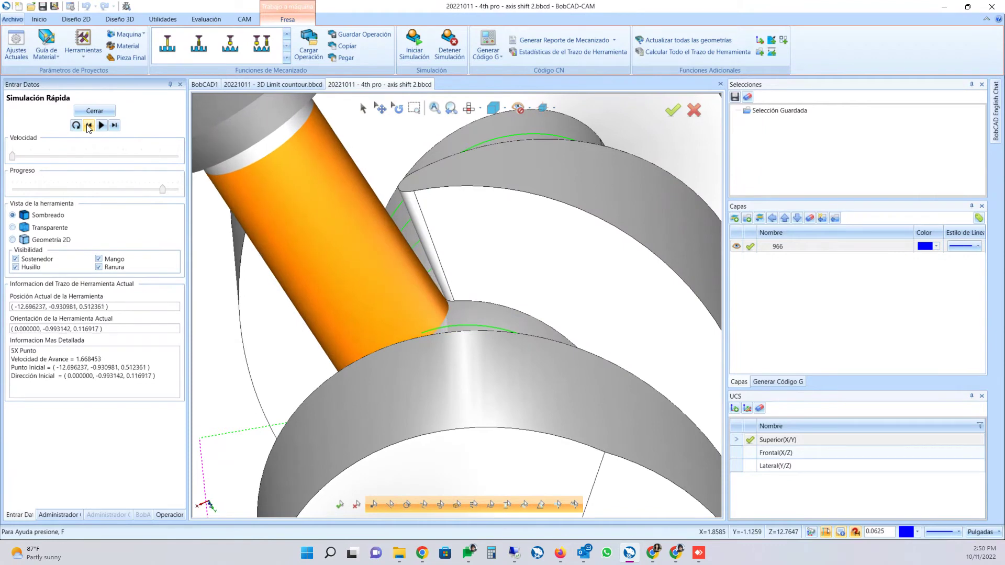
click(88, 126)
click(88, 126)
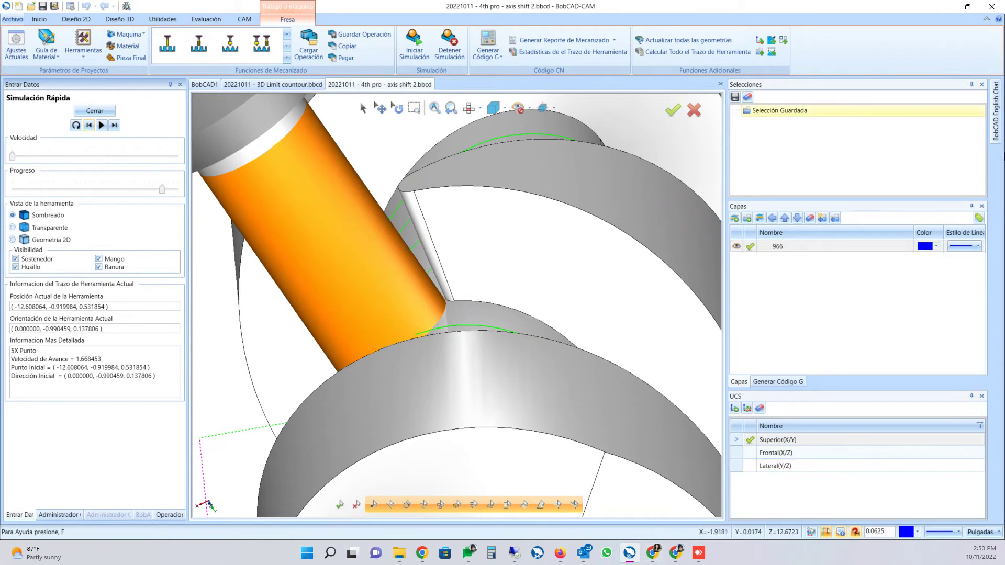
click(78, 112)
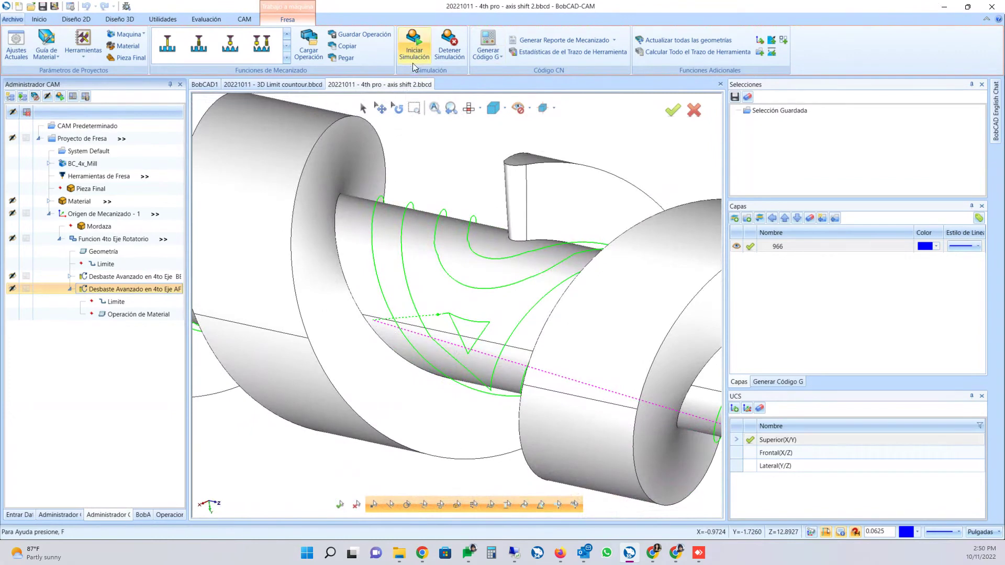
- Simulate the whole project in Máquina mode at a reduced speed, inspect the machined shaft on the rotary axis, and close the simulation
click(413, 54)
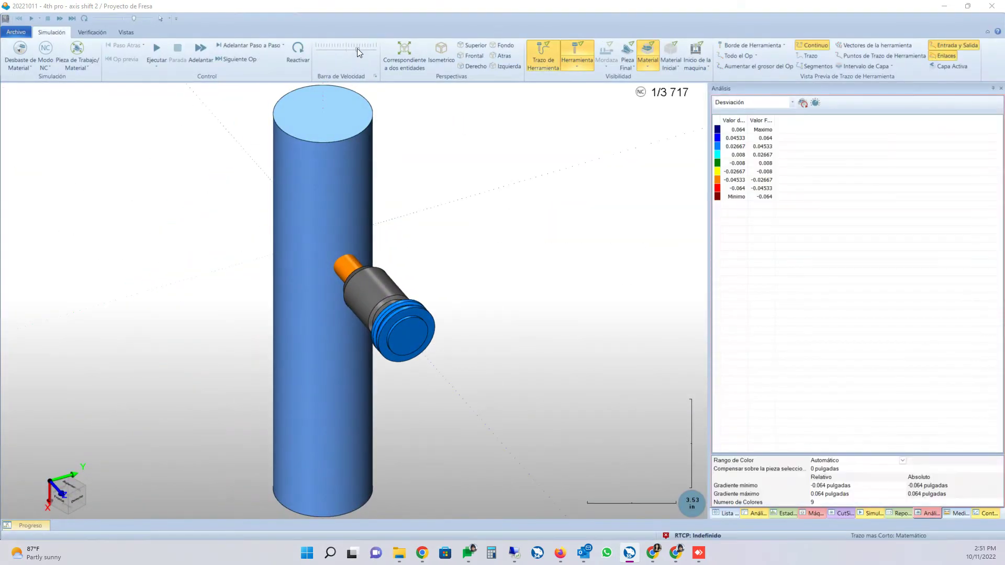
drag(357, 48, 352, 48)
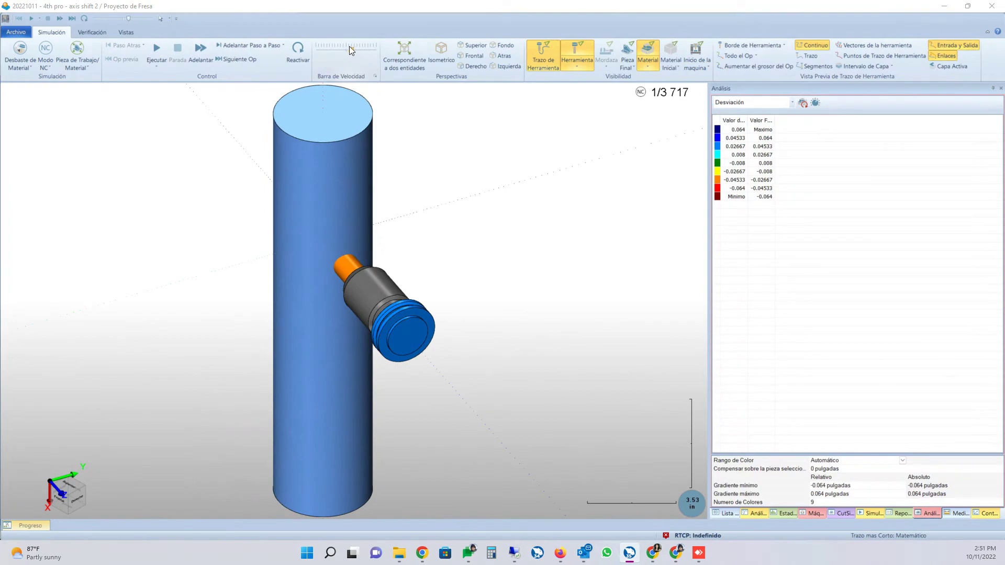
click(76, 66)
click(81, 82)
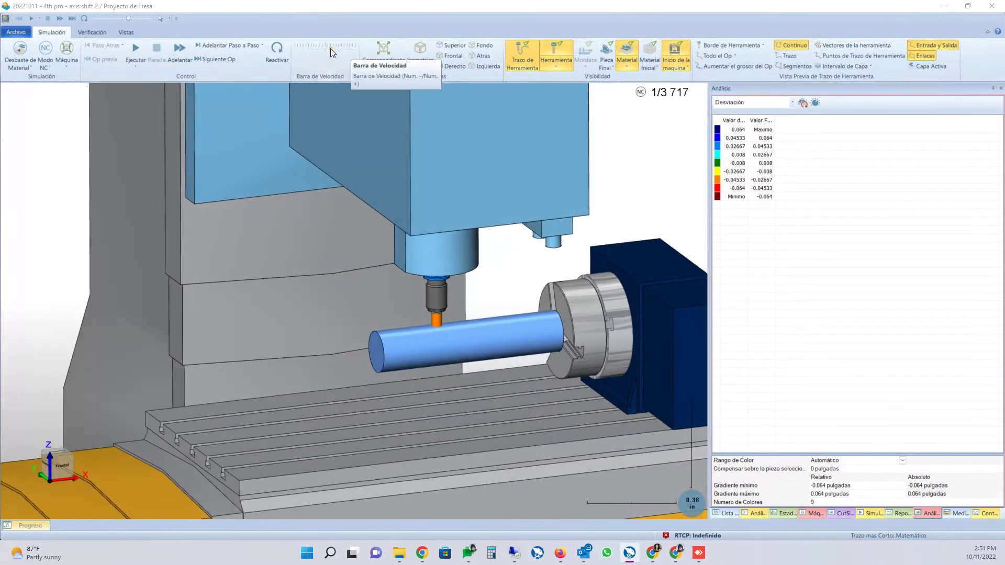
drag(331, 48, 320, 48)
click(134, 48)
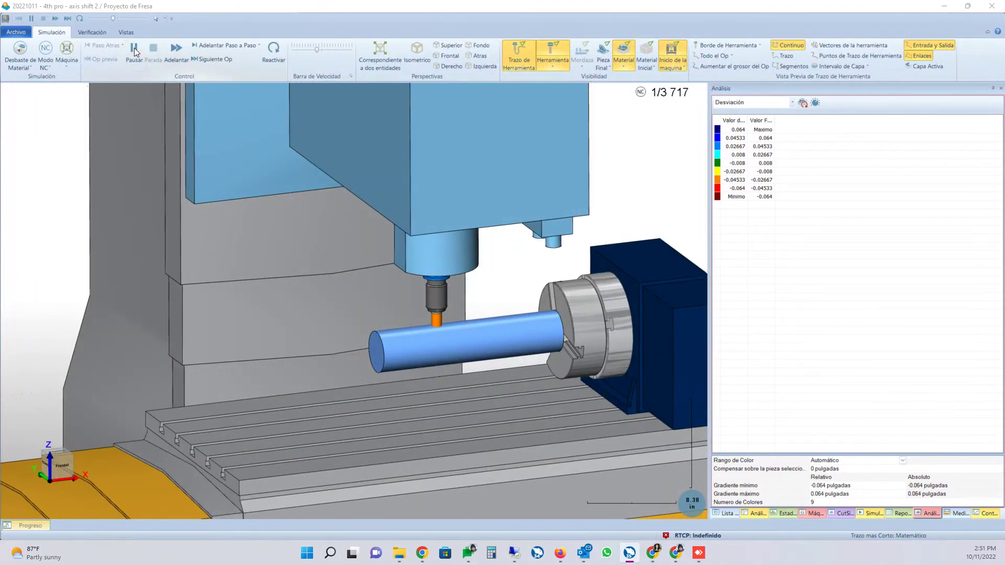
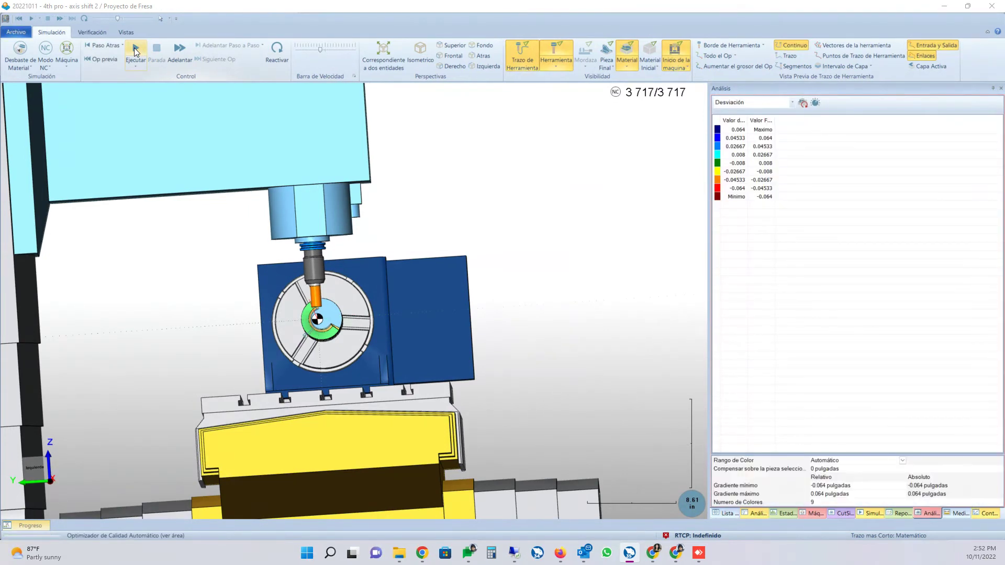
drag(220, 241, 321, 348)
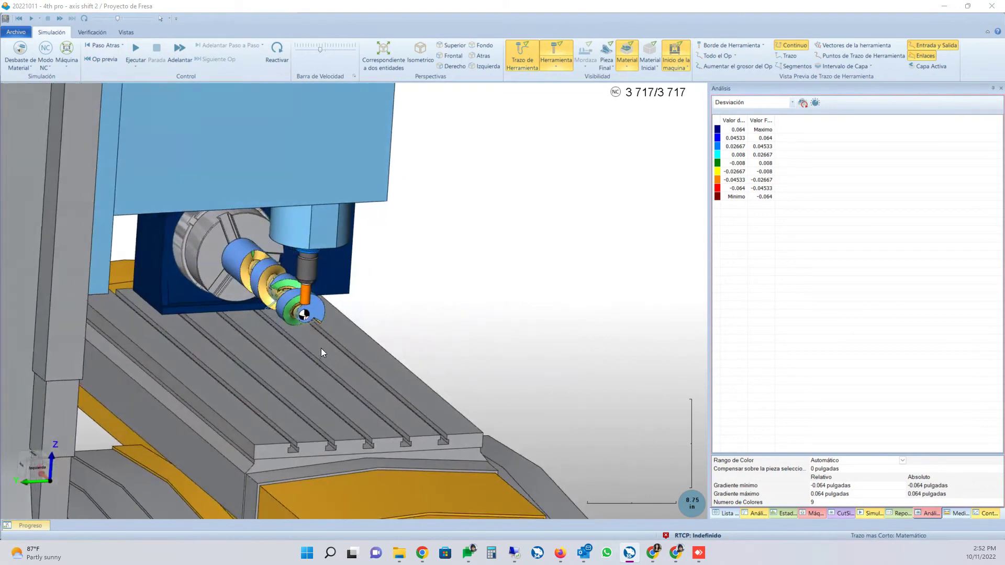
click(992, 6)
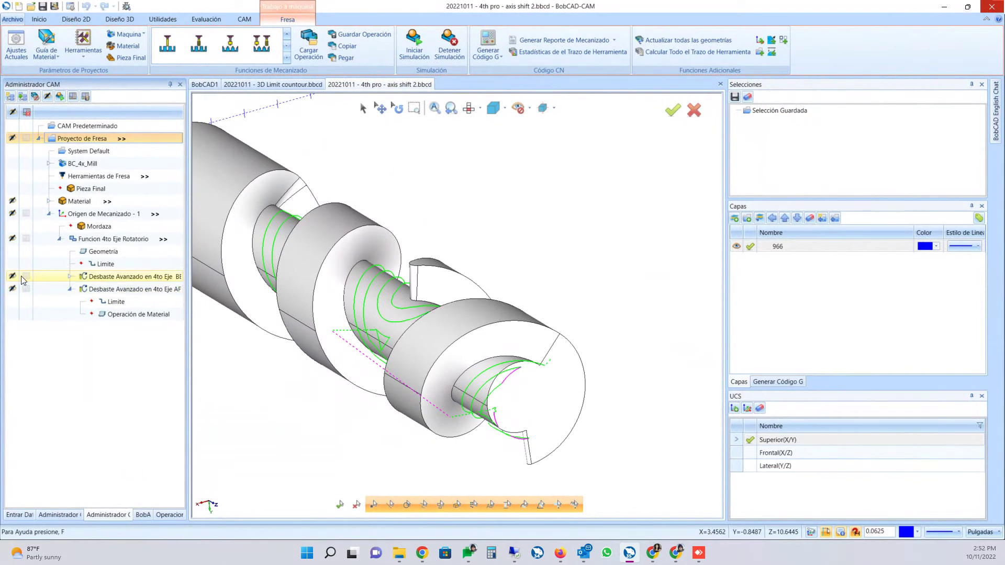
- Open the sample file 20221011 - 5X - Parallel to Surf.bbcd and view its curved groove
click(26, 139)
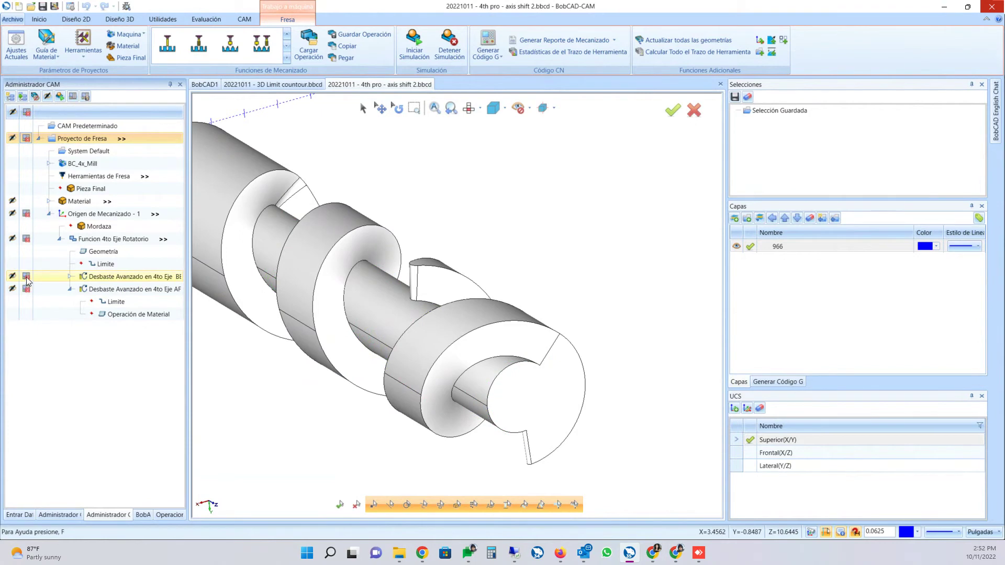
click(26, 139)
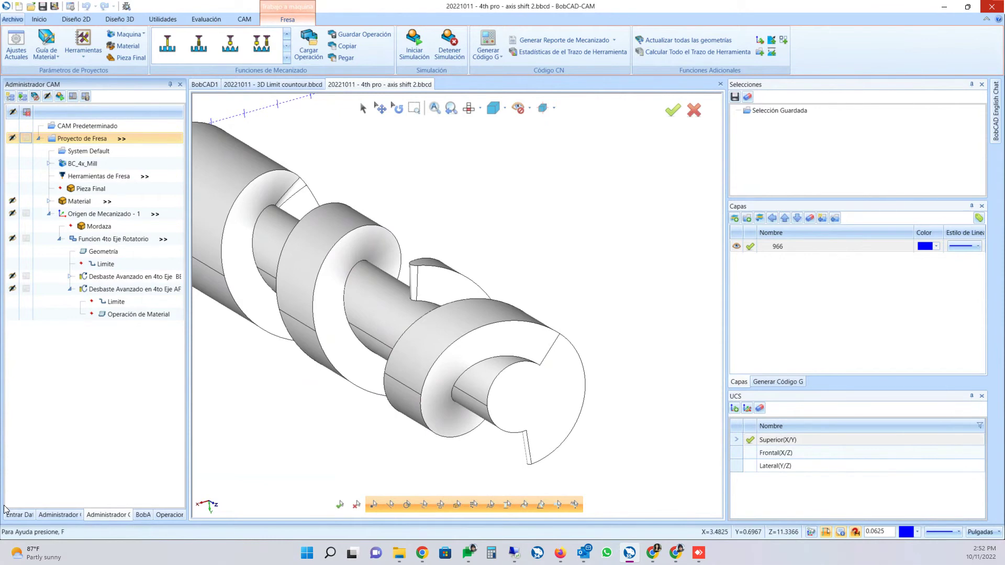
click(30, 7)
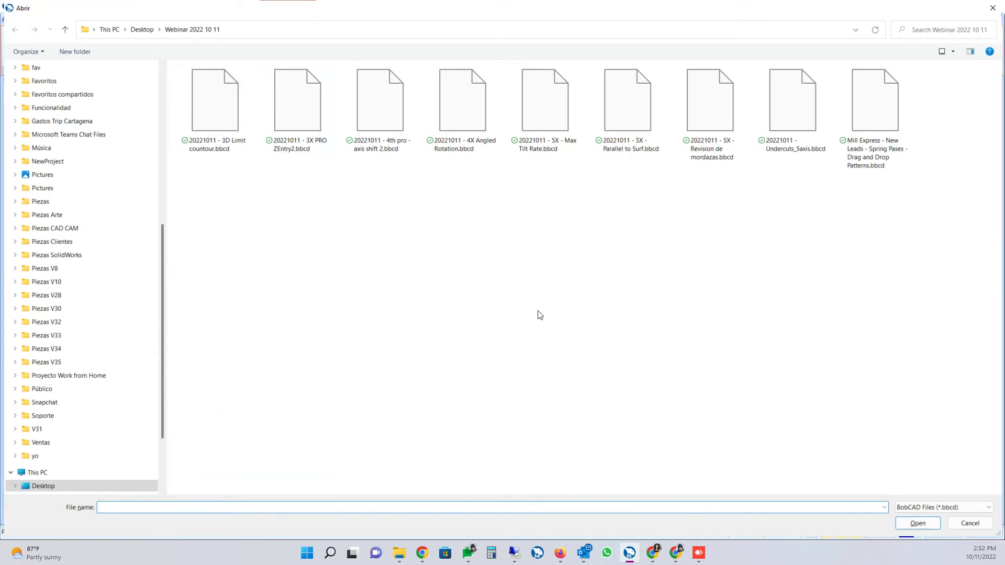
double_click(613, 111)
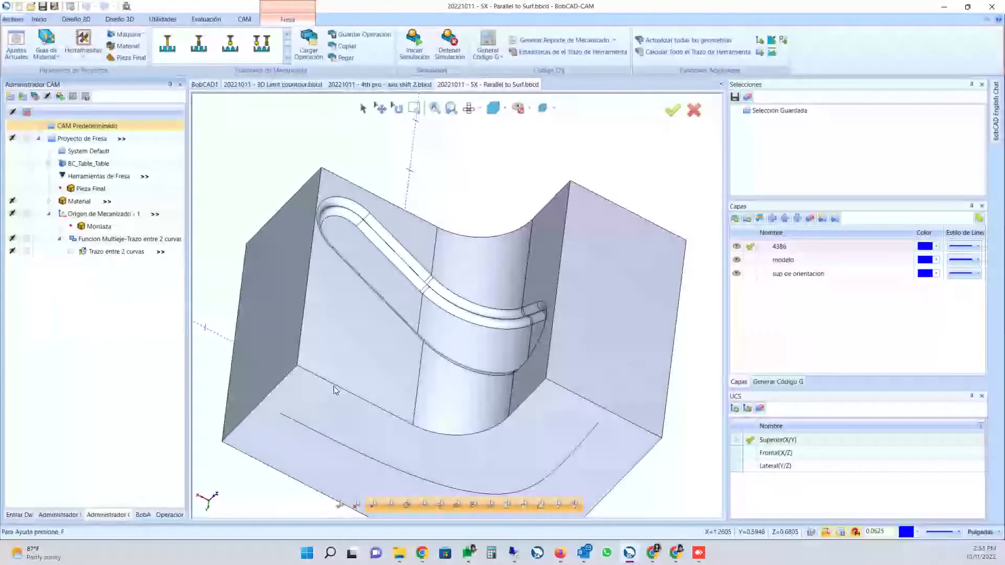
middle_drag(330, 399, 395, 394)
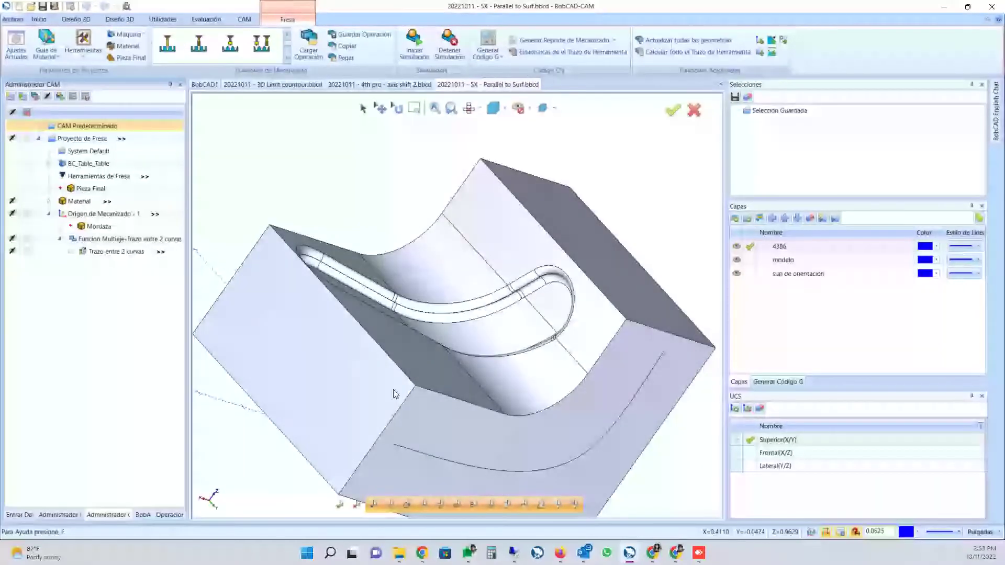
- Review the tool axis control of the Trazo entre 2 curvas operation, including its surface-normal tilt option, and cancel the edit
click(115, 252)
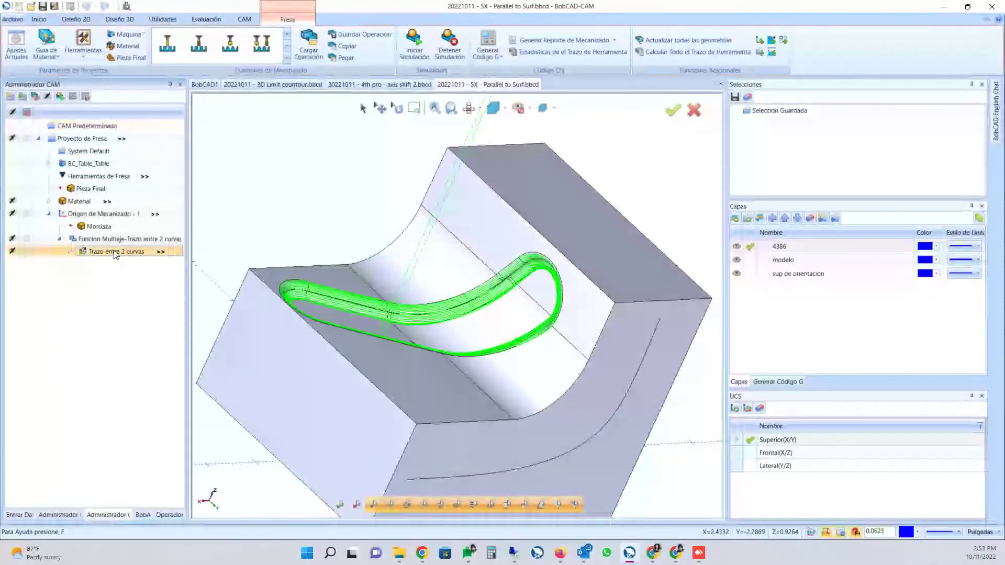
double_click(115, 253)
click(313, 148)
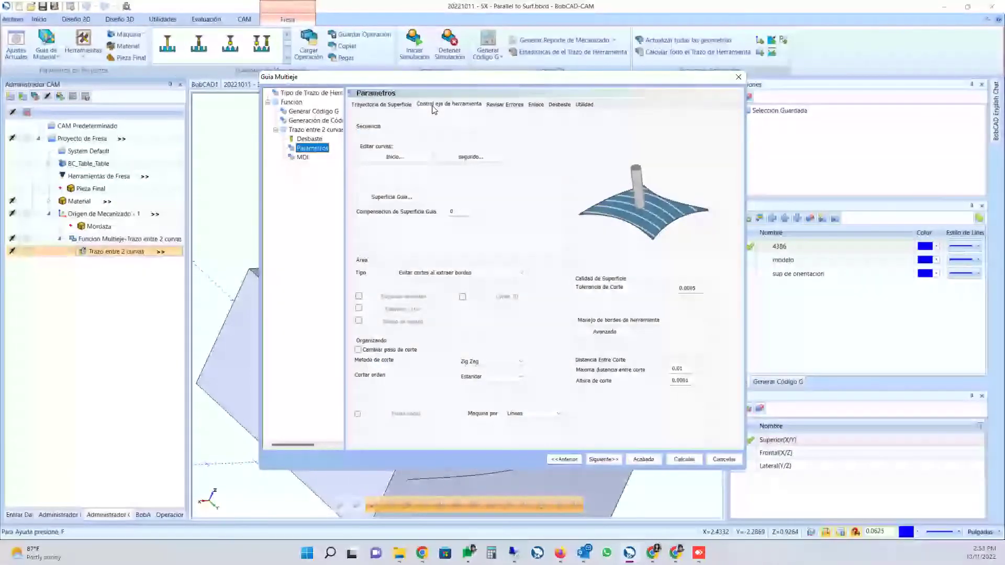
click(433, 104)
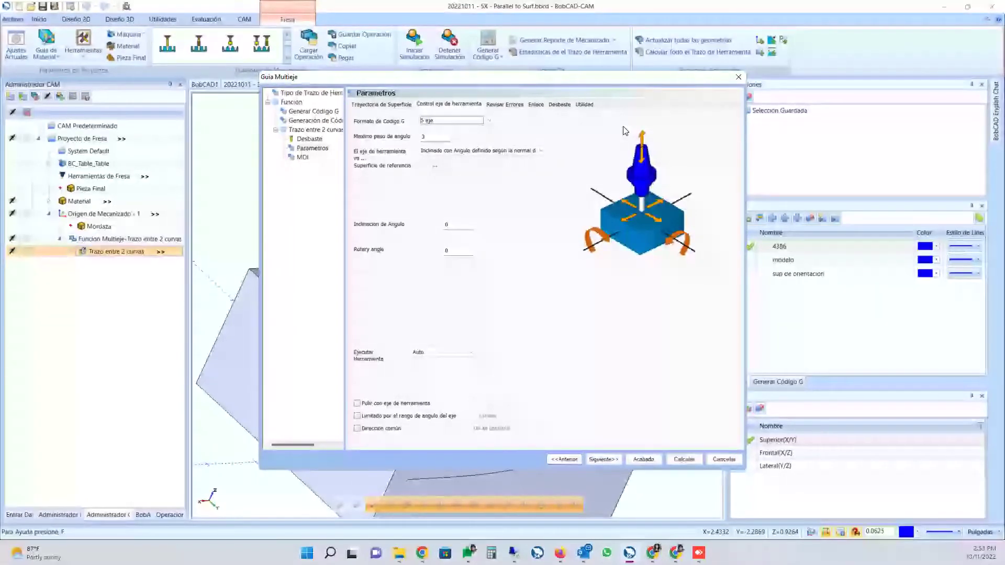
click(521, 151)
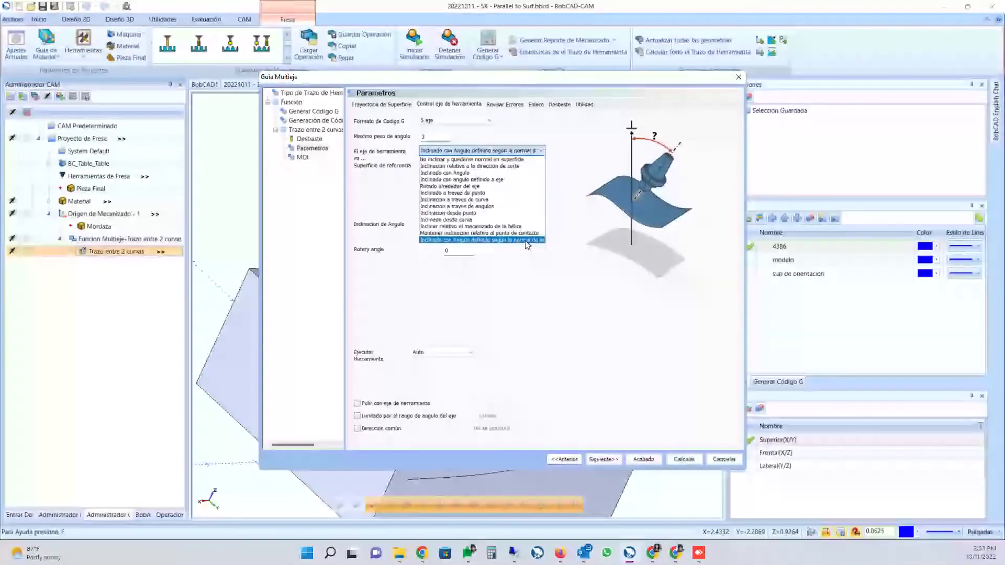
click(526, 241)
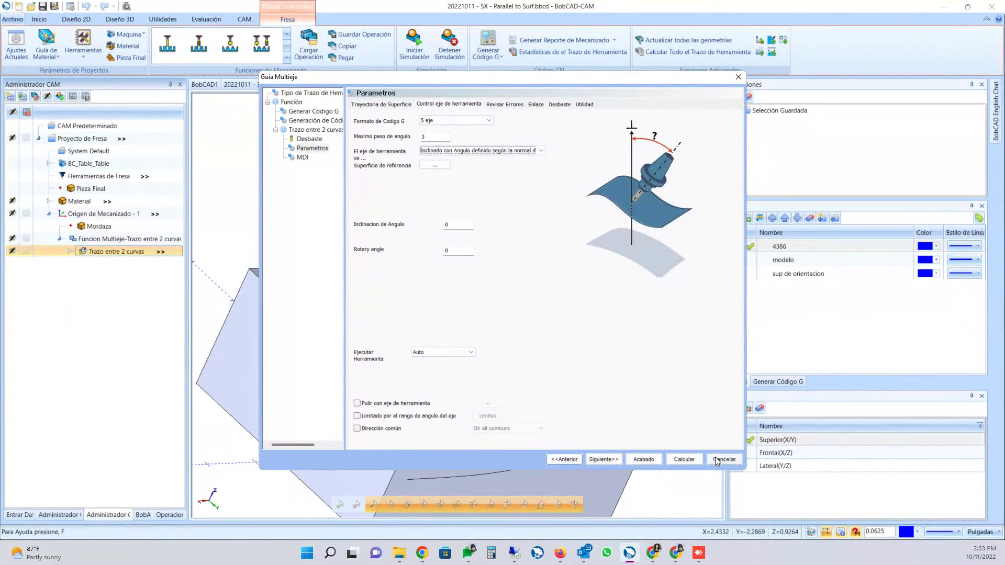
click(732, 459)
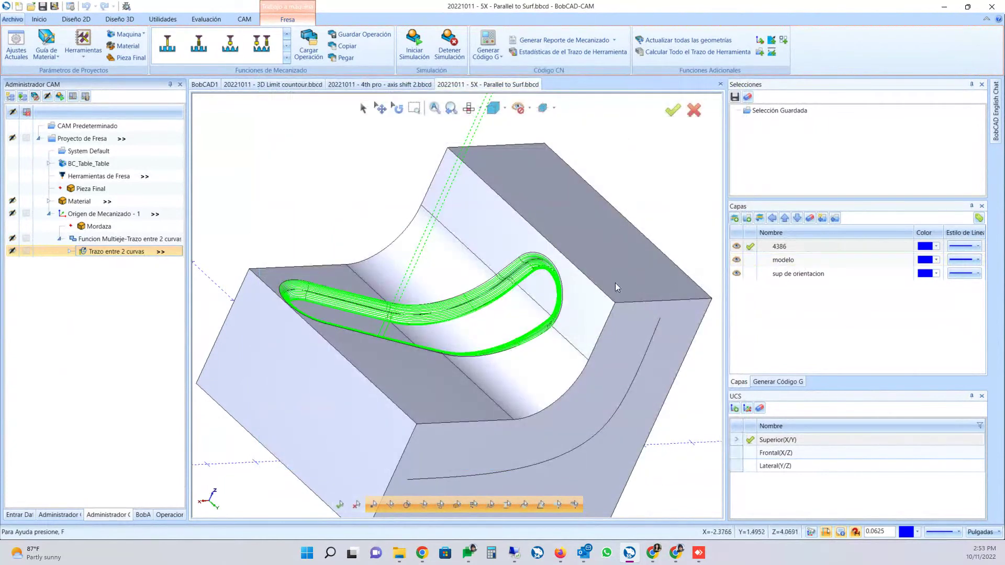
- Expand the Trazo entre 2 curvas operation's geometry and highlight its Superficie Guía selection on the part
click(70, 252)
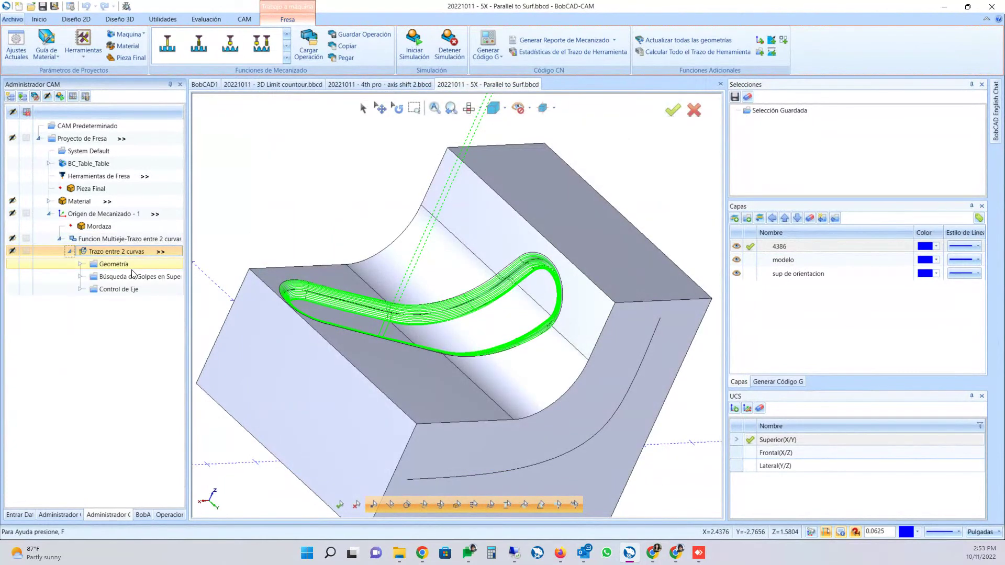
click(133, 275)
click(132, 263)
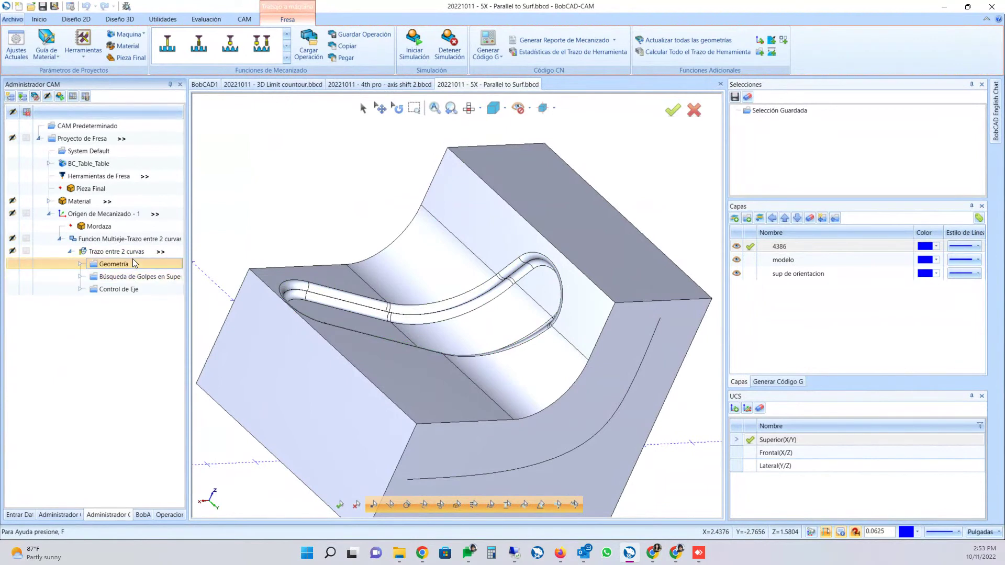
click(83, 264)
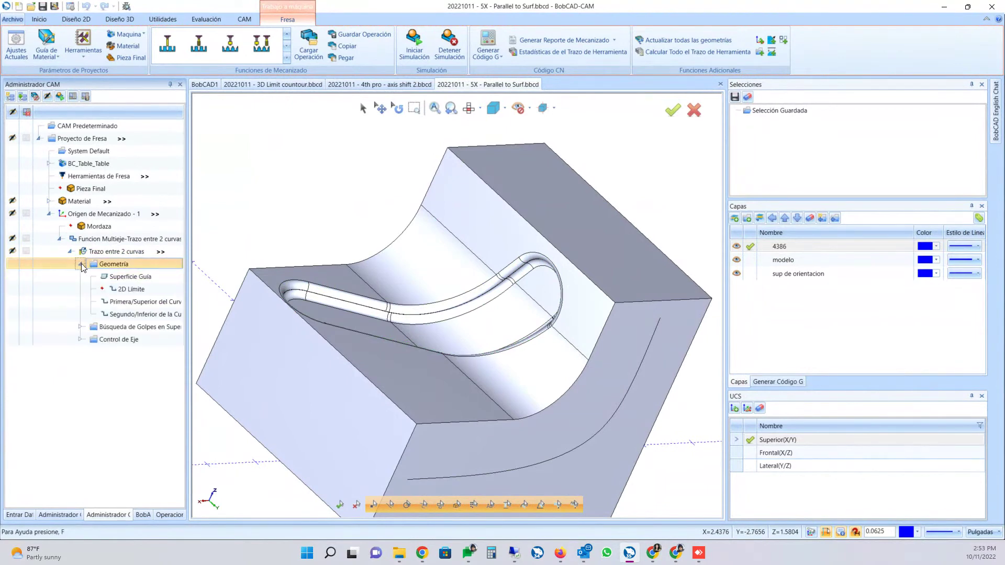
click(124, 304)
click(132, 278)
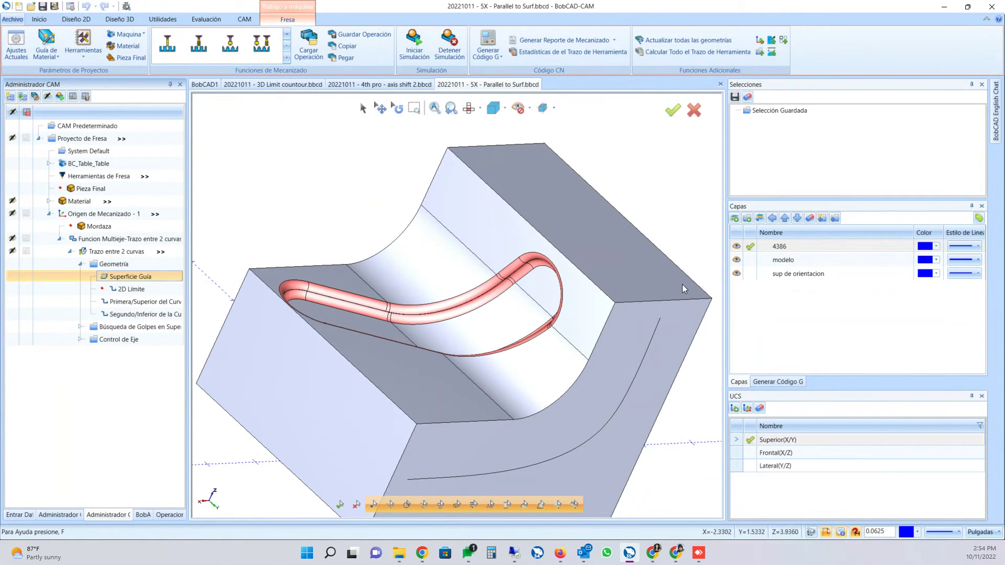
- Toggle the modelo layer's visibility to compare the part with the orientation surface, leaving the layer shown
click(736, 260)
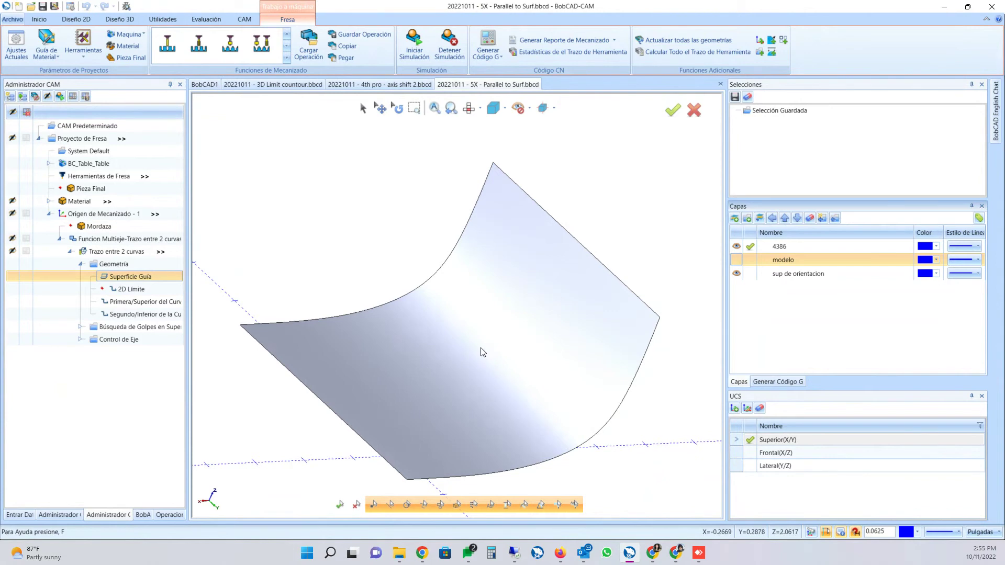
click(736, 260)
click(737, 260)
click(736, 260)
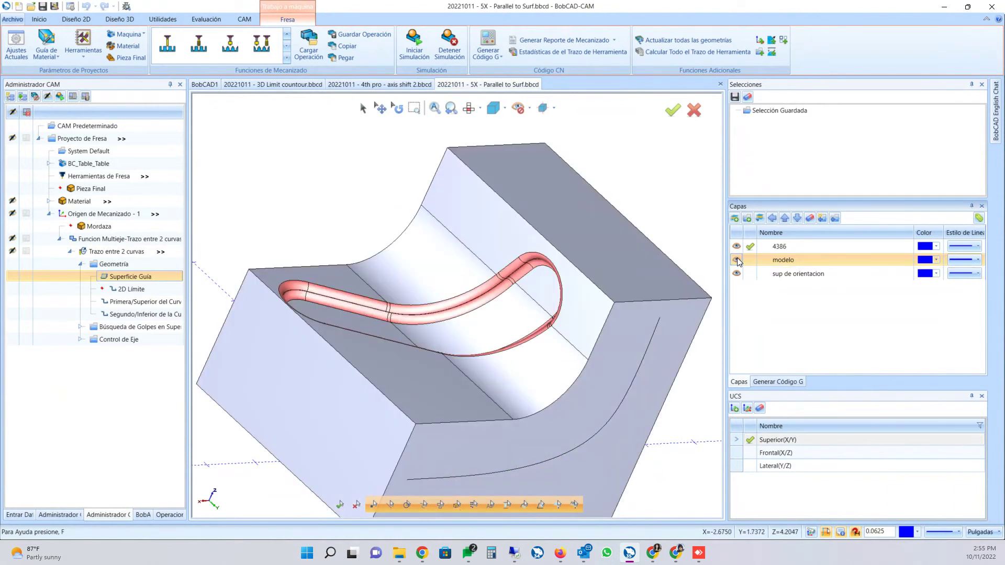
middle_drag(554, 345, 526, 364)
middle_drag(557, 404, 559, 377)
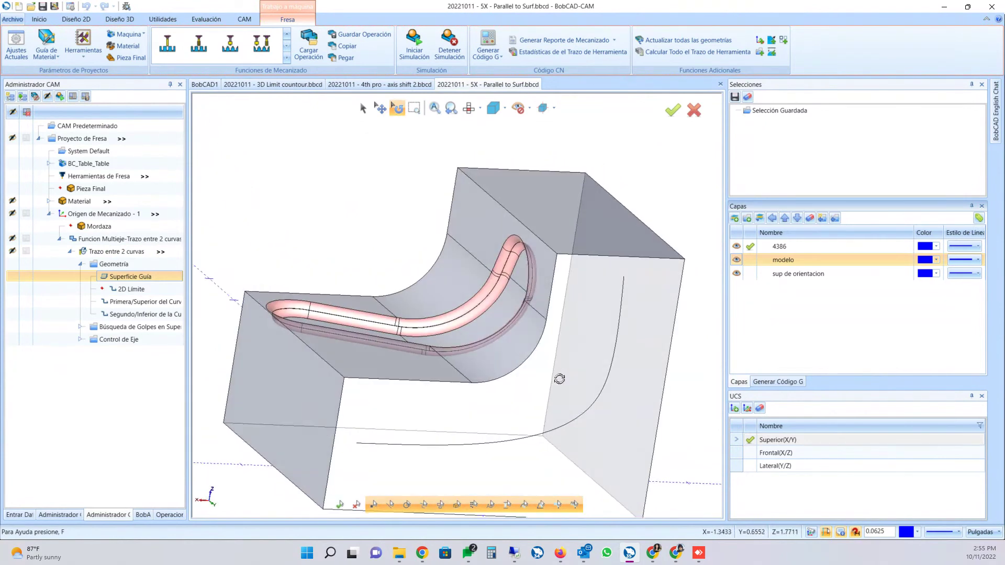
click(737, 261)
click(737, 261)
click(738, 260)
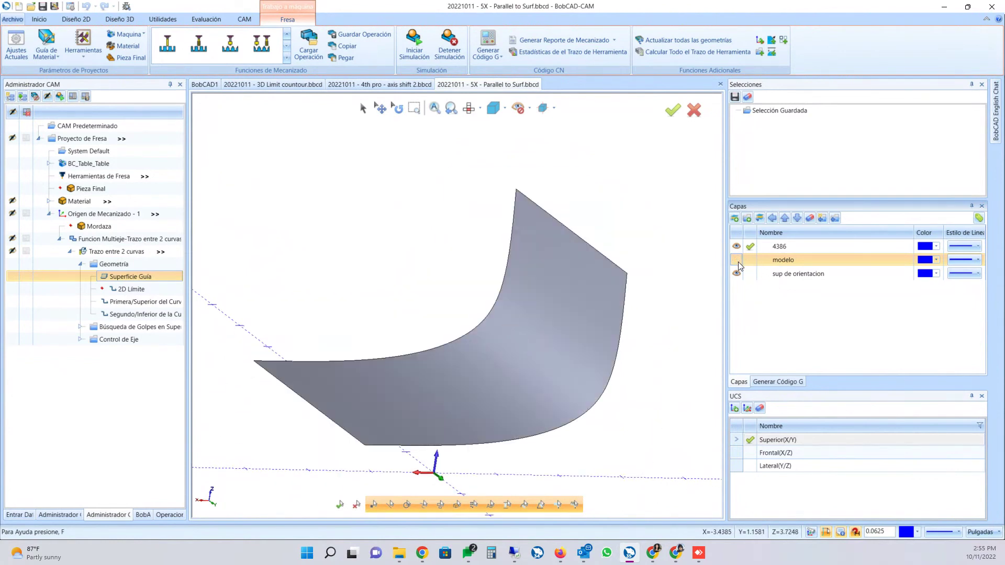
click(738, 261)
click(737, 261)
click(737, 261)
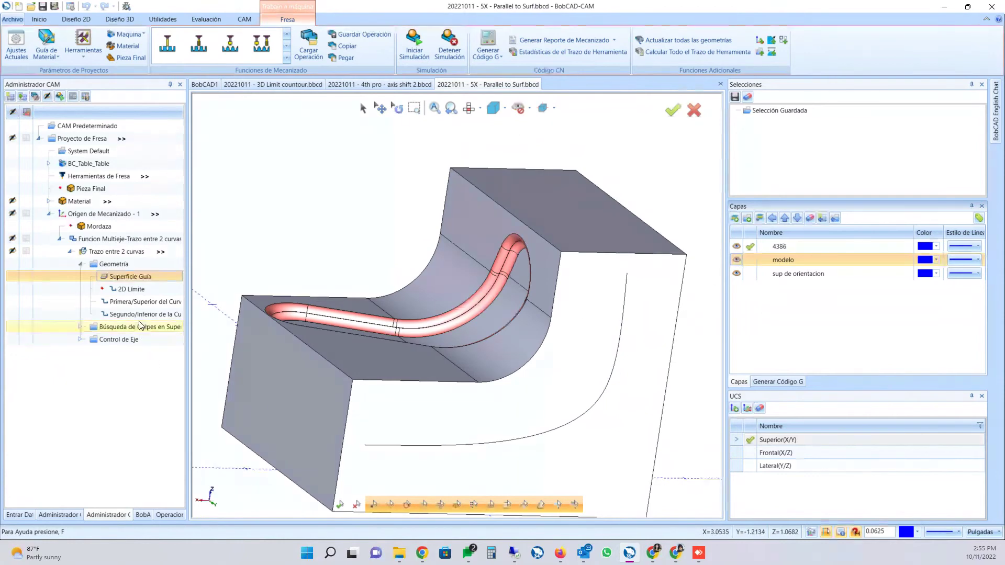
- Recheck the tool axis control parameters of the Trazo entre 2 curvas operation and cancel without changes
click(111, 253)
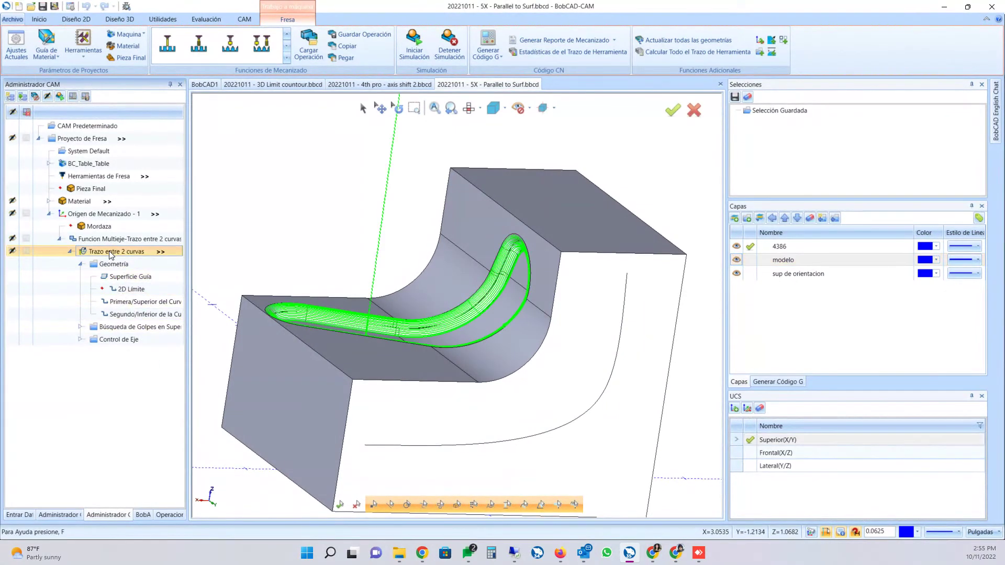
right_click(111, 255)
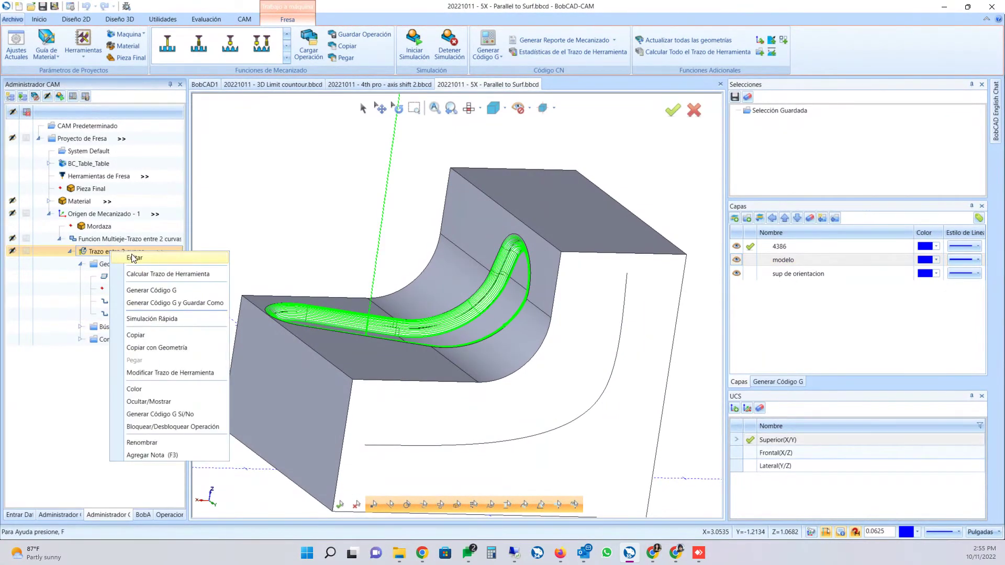
click(134, 258)
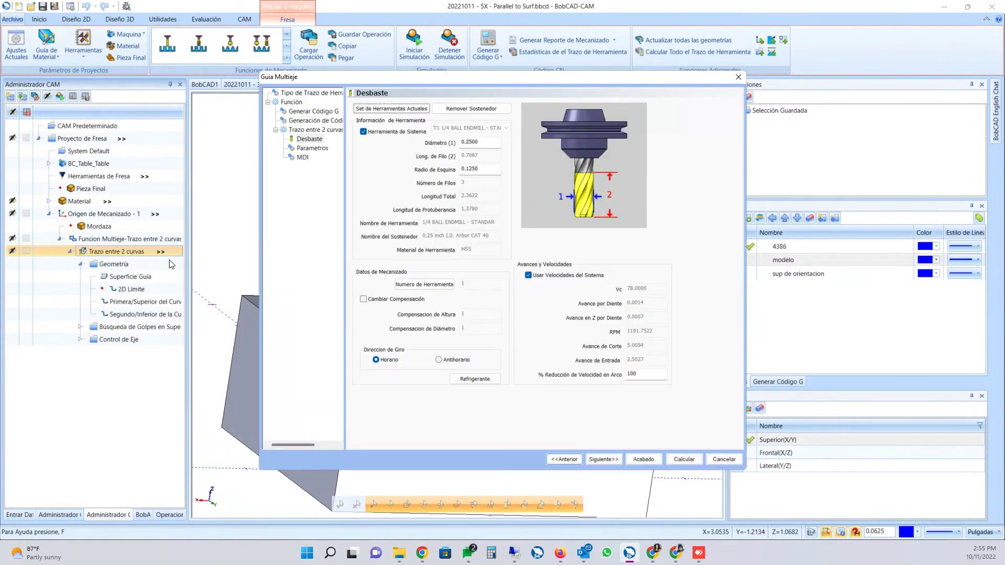
click(306, 150)
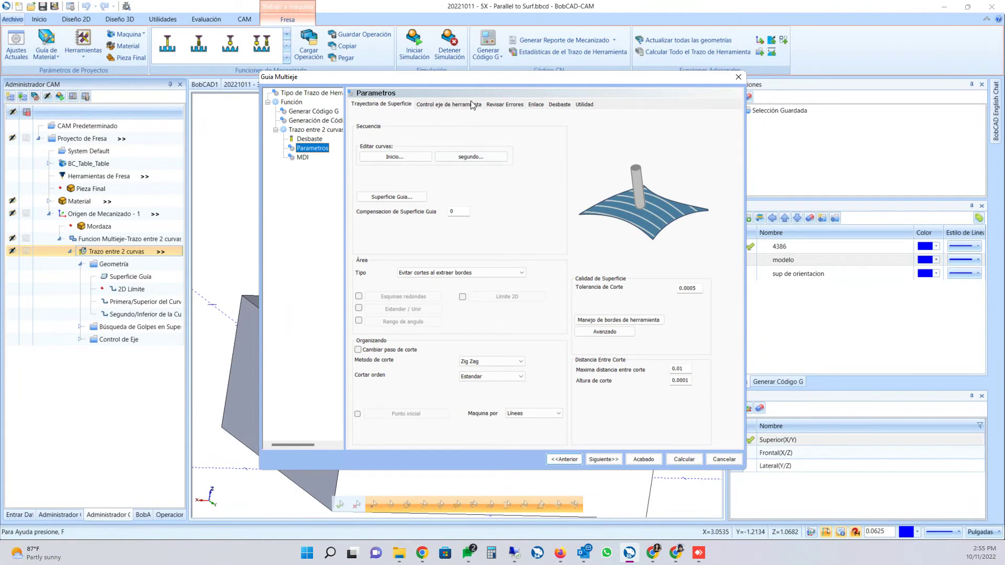
click(470, 105)
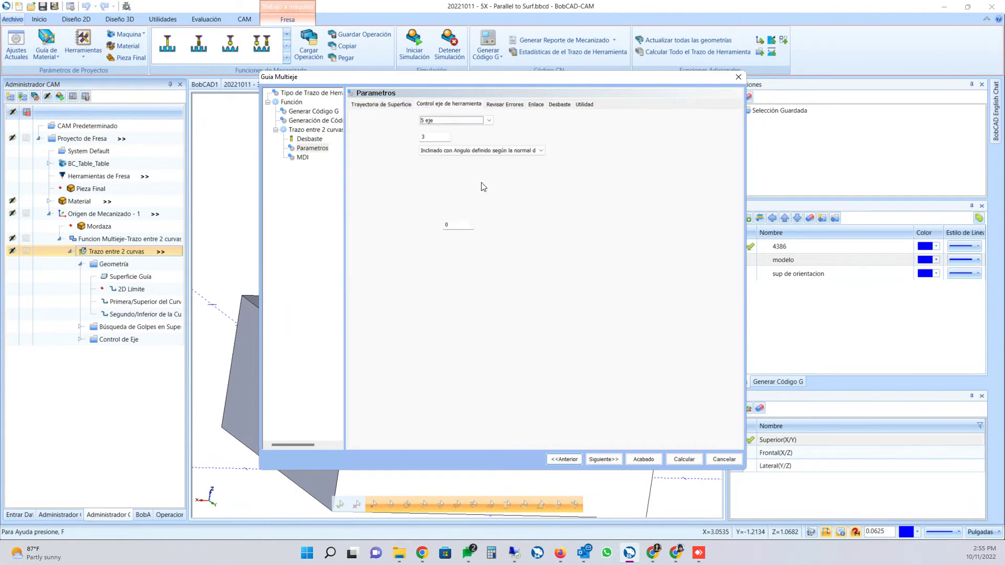
click(723, 459)
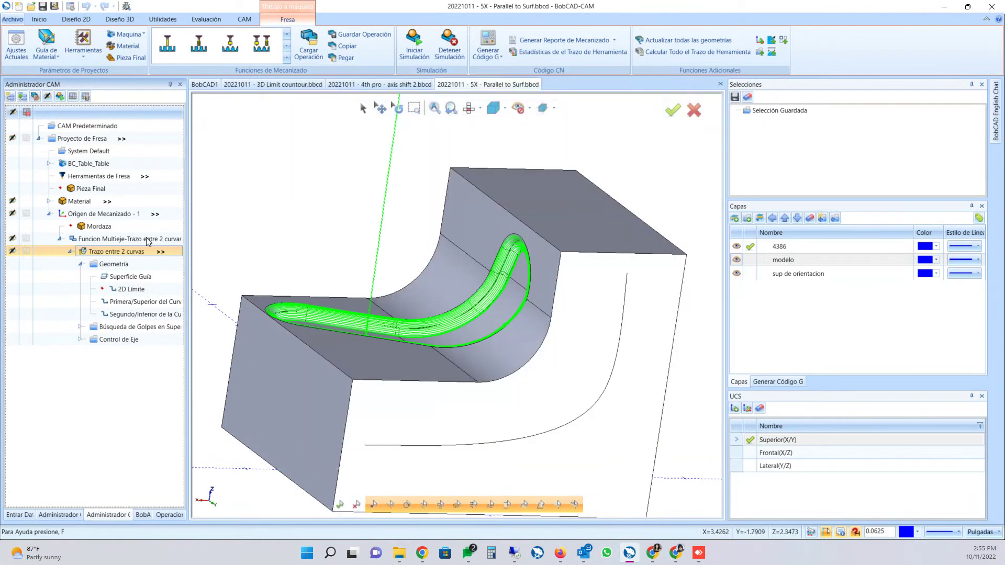
- Start the simulation of the milling project and set the machine display to Pieza de Trabajo/Material
right_click(70, 138)
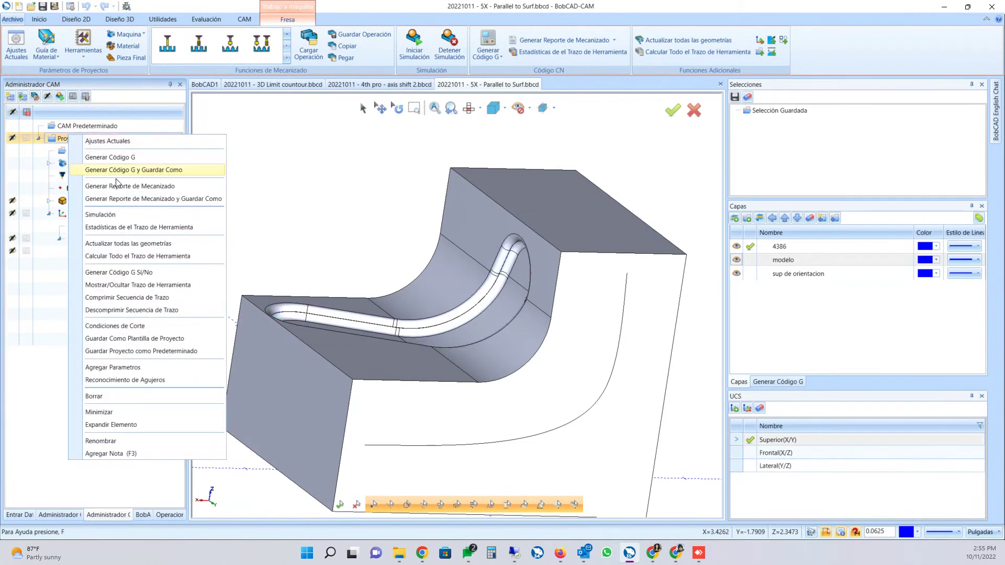
key(Return)
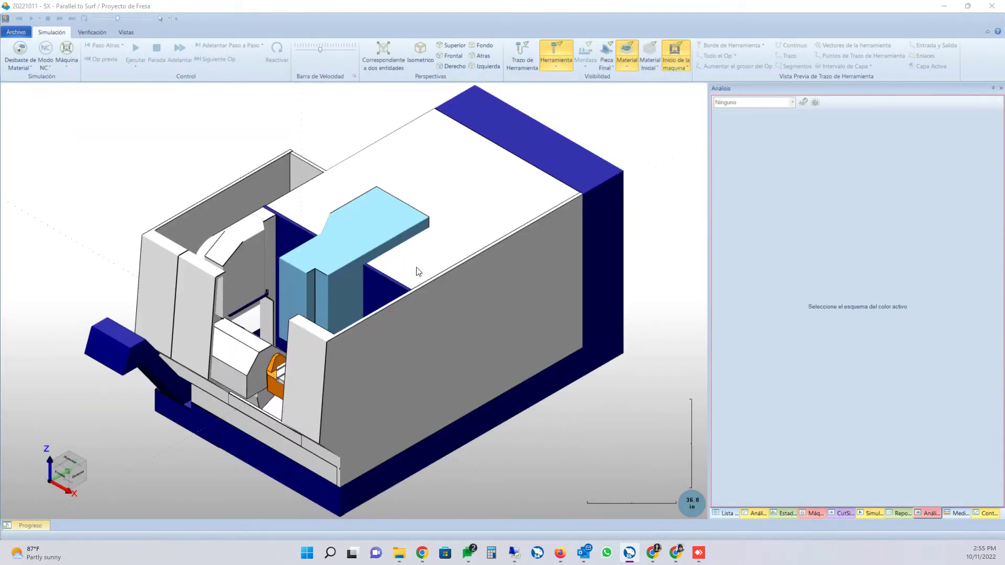
click(69, 64)
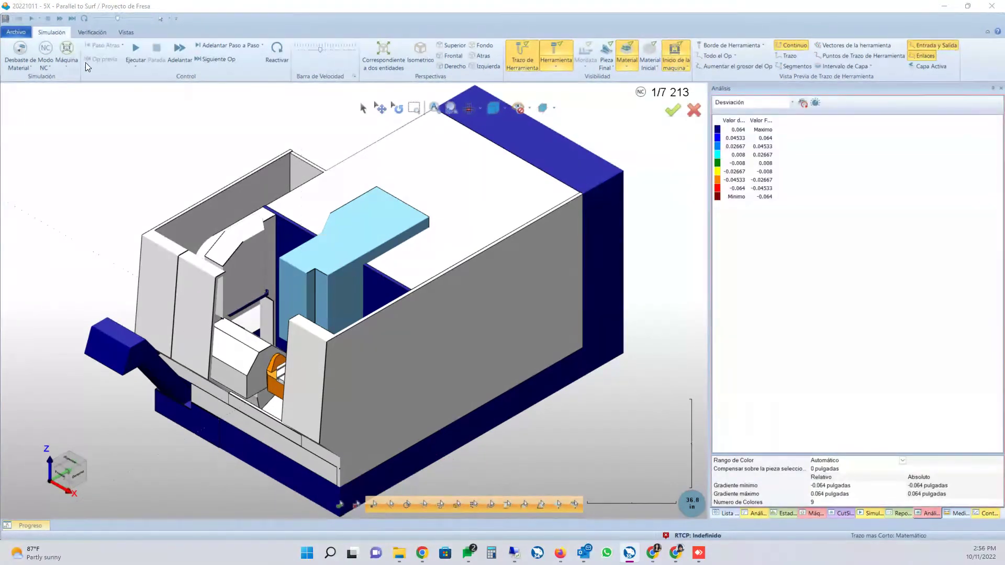
click(67, 62)
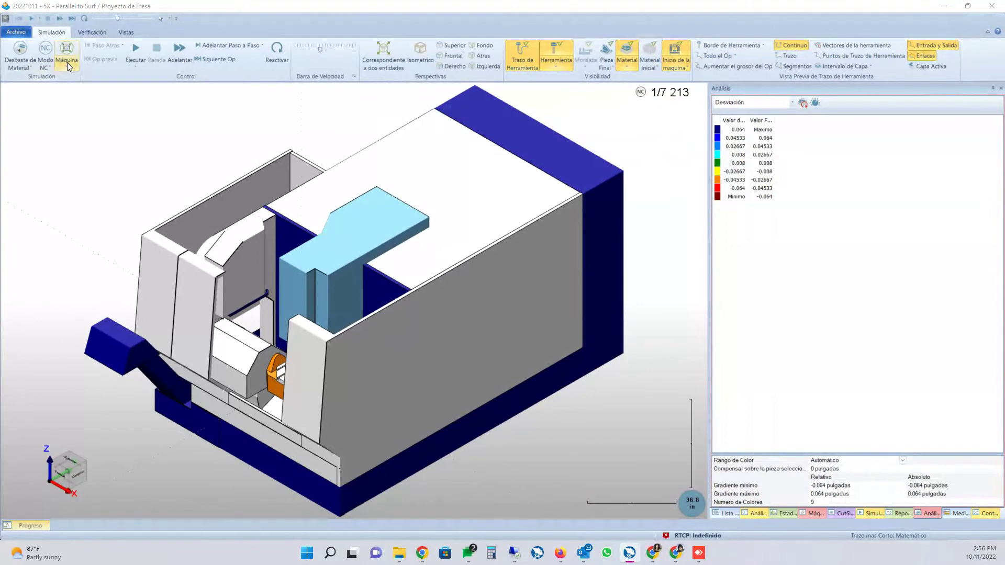
click(67, 63)
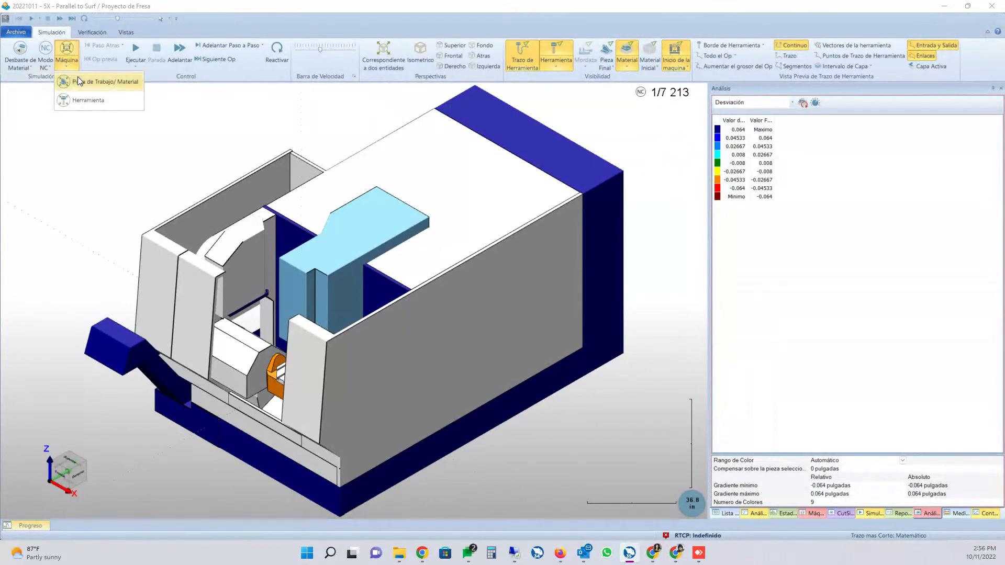
click(79, 80)
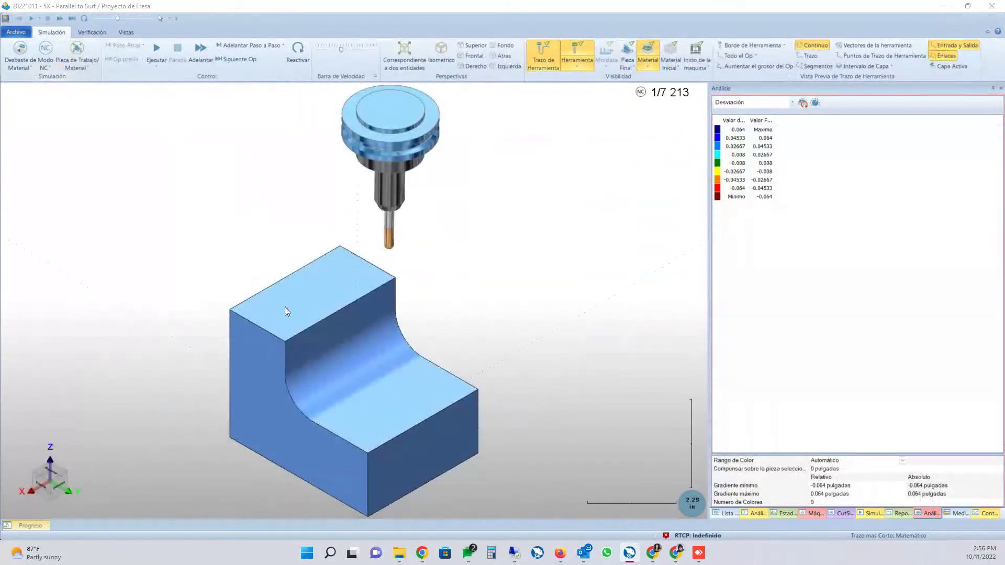
- Run the groove simulation at a reduced speed, speed it up to finish the toolpath, and close the simulation
click(330, 49)
click(159, 52)
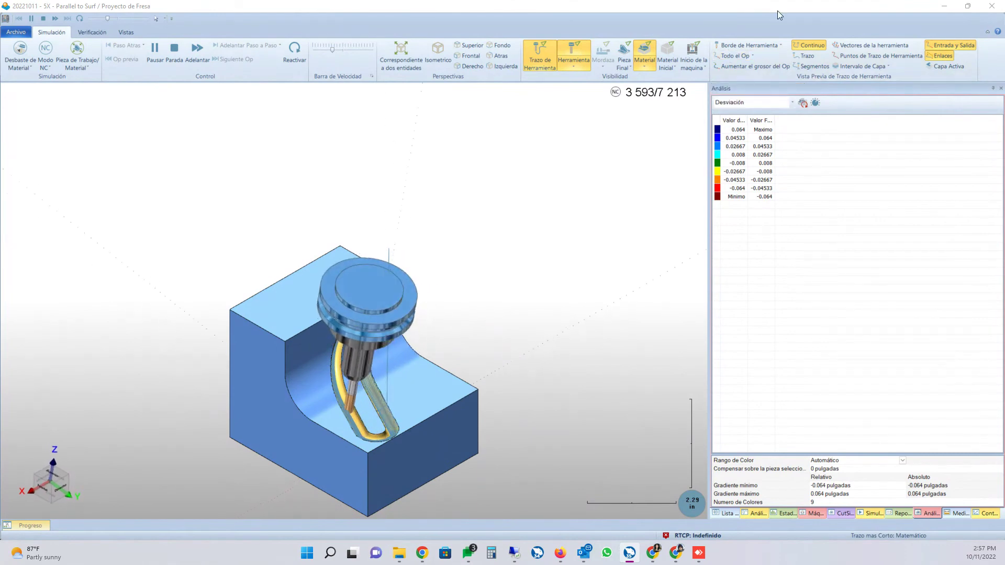
click(348, 51)
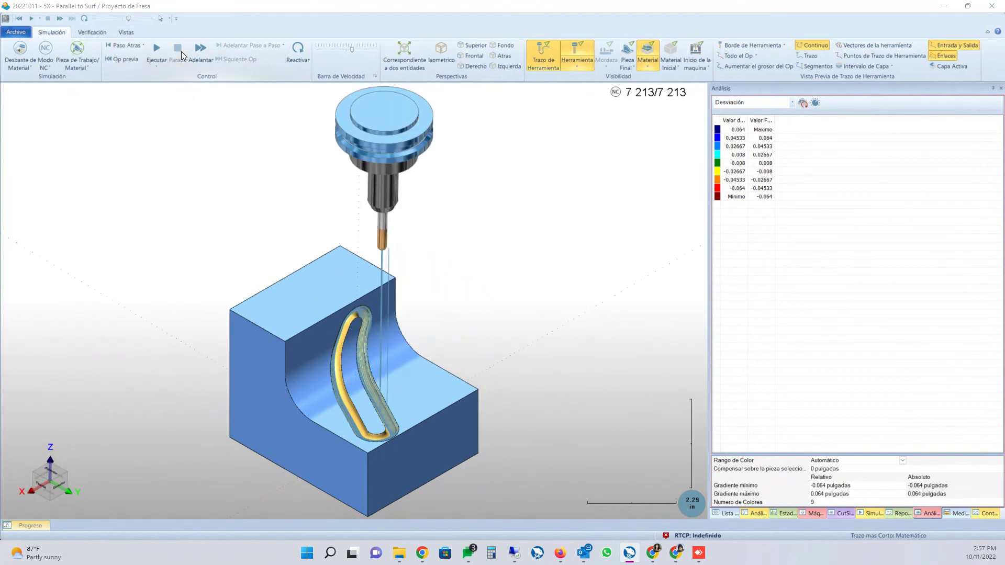
click(993, 5)
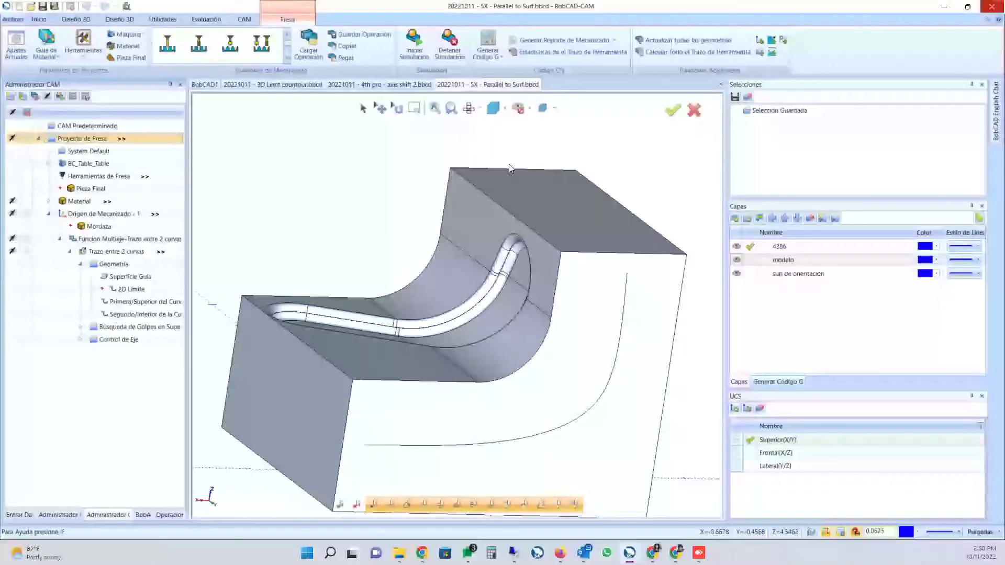
- Open the sample file 20221011 - 5X - Max Tilt Rate.bbcd from the Webinar 2022 10 11 folder
key(ctrl+o)
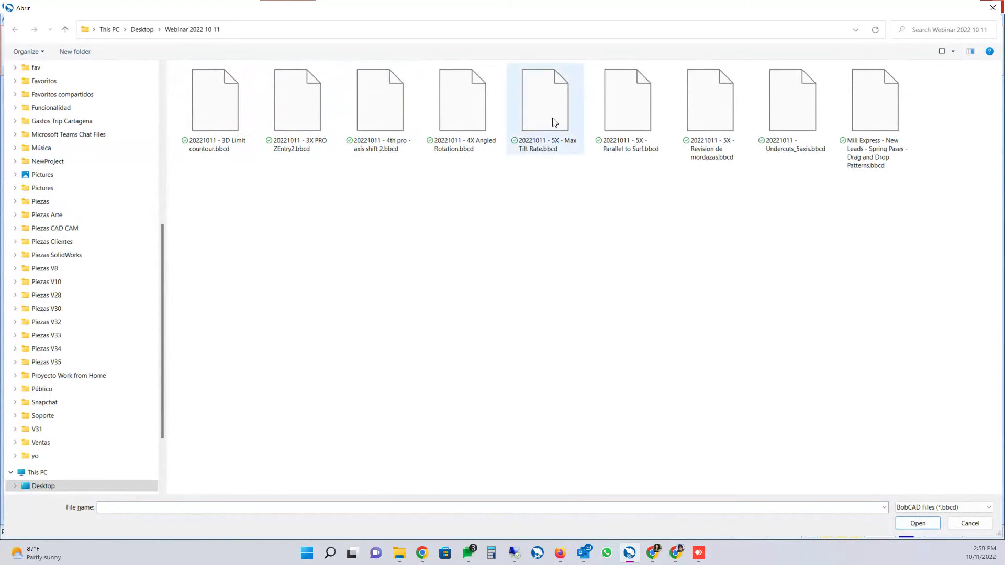
double_click(549, 152)
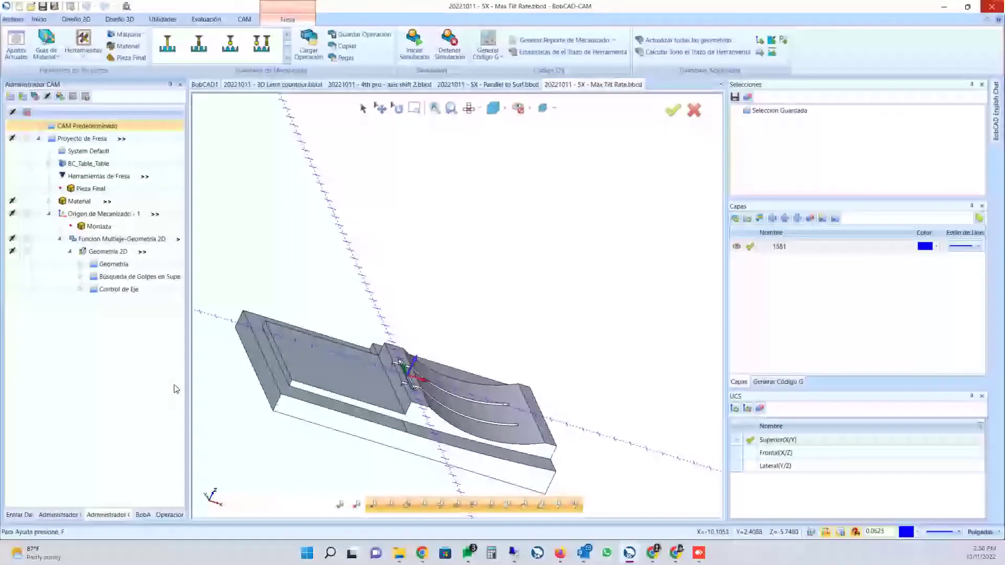
right_click(100, 252)
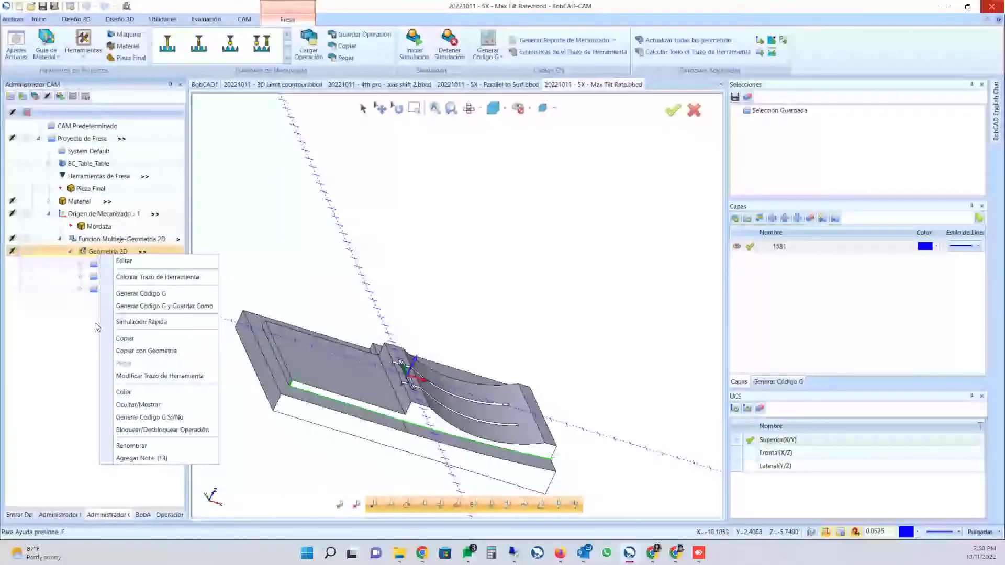
click(74, 328)
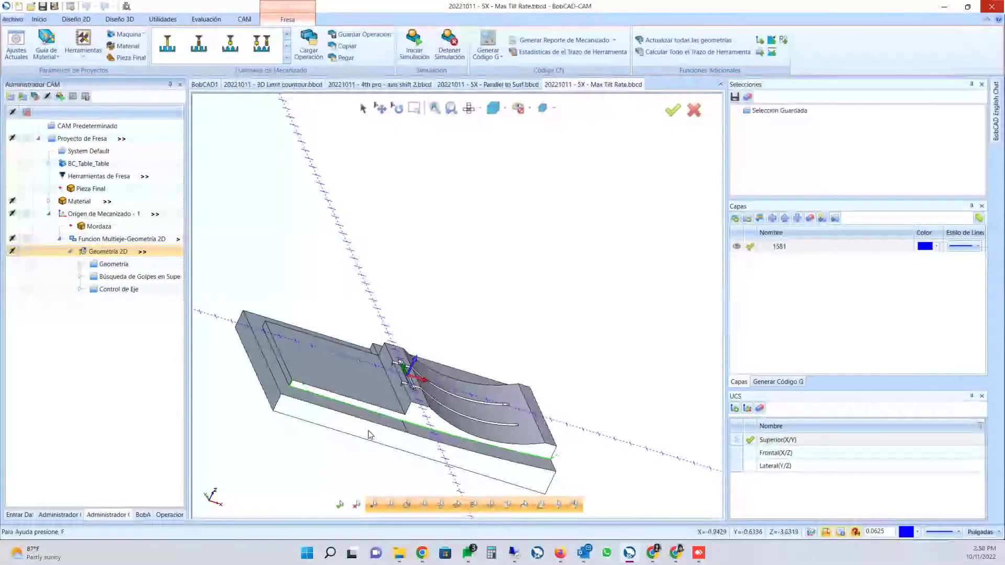
- Preview the Geometría 2D toolpath with Simulación Rápida, advance the tool partway along the cut, and close the preview
right_click(108, 252)
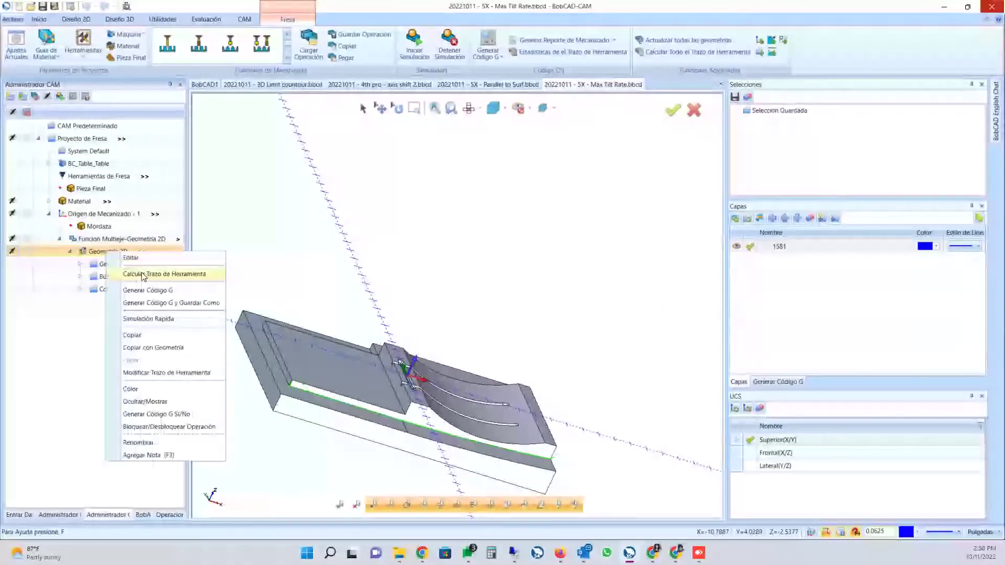
click(160, 326)
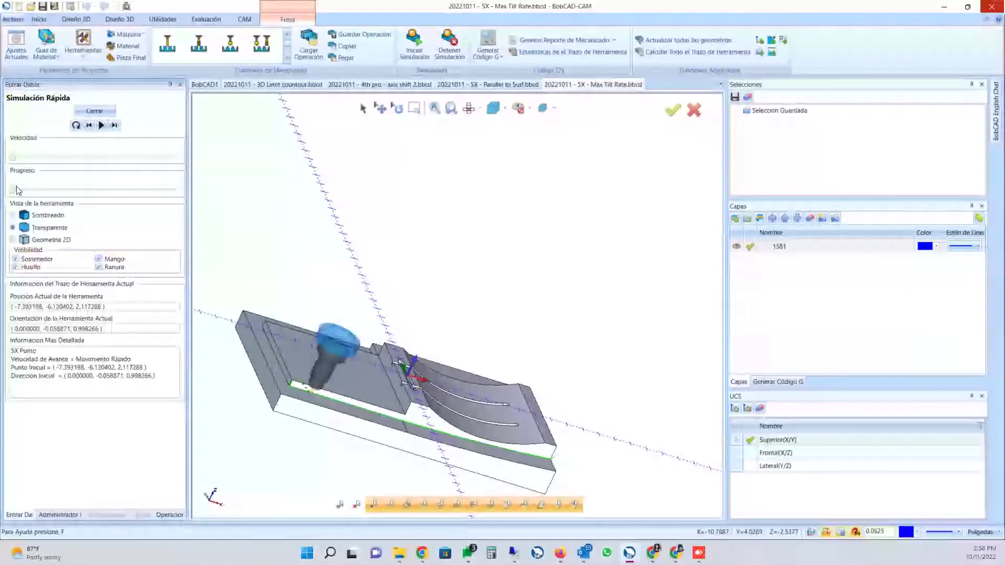
mouse_move(11, 187)
mouse_down()
mouse_move(59, 201)
mouse_move(24, 196)
mouse_up()
click(92, 113)
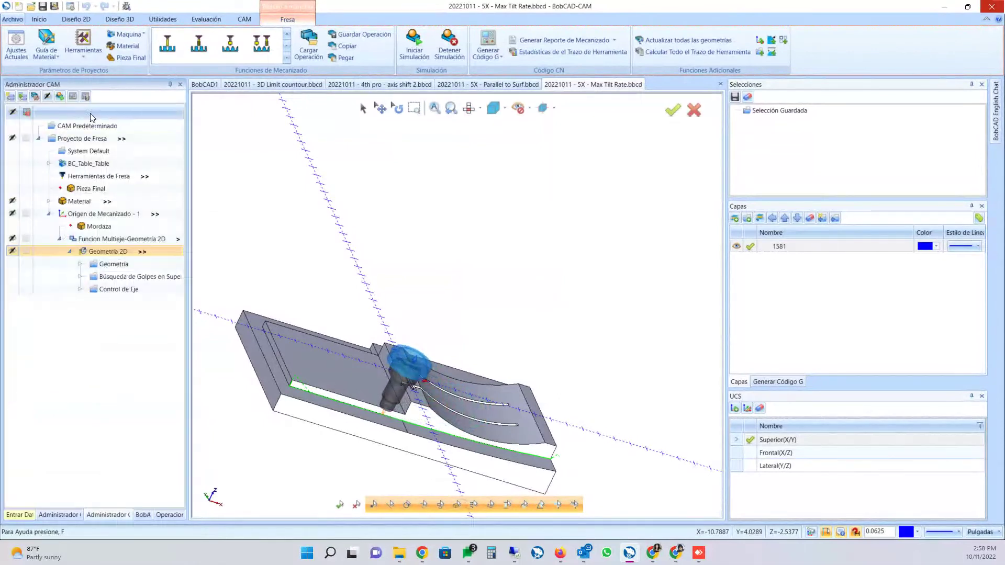
- Repeat the Simulación Rápida of the Geometría 2D operation, advance it to the end of the toolpath, and close it
right_click(118, 251)
click(146, 314)
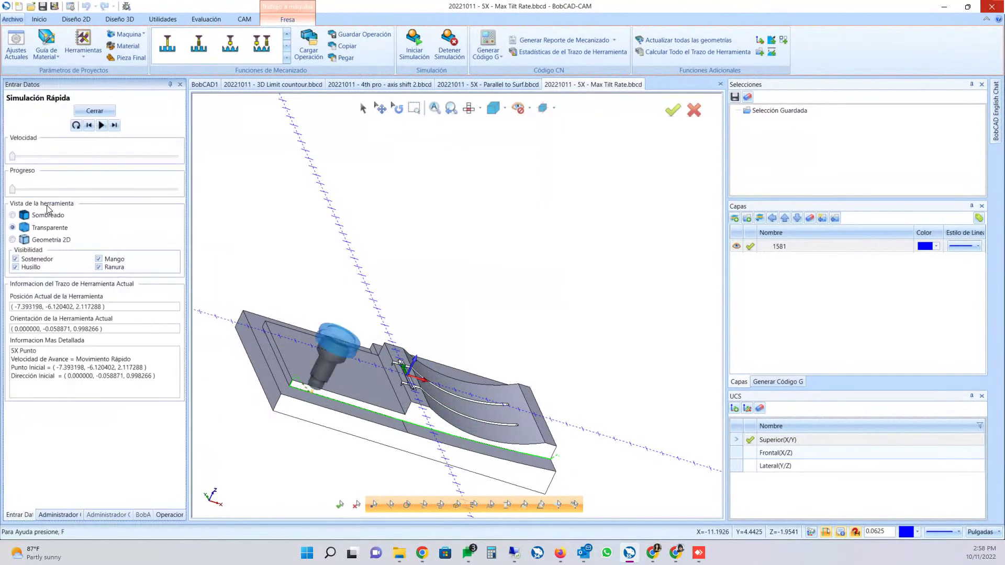
drag(14, 189, 191, 226)
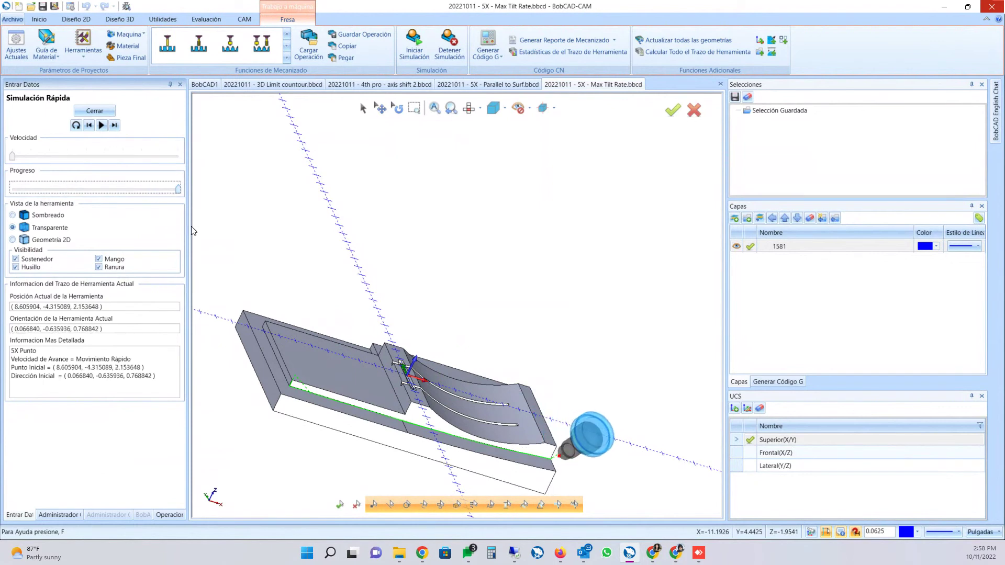
click(97, 111)
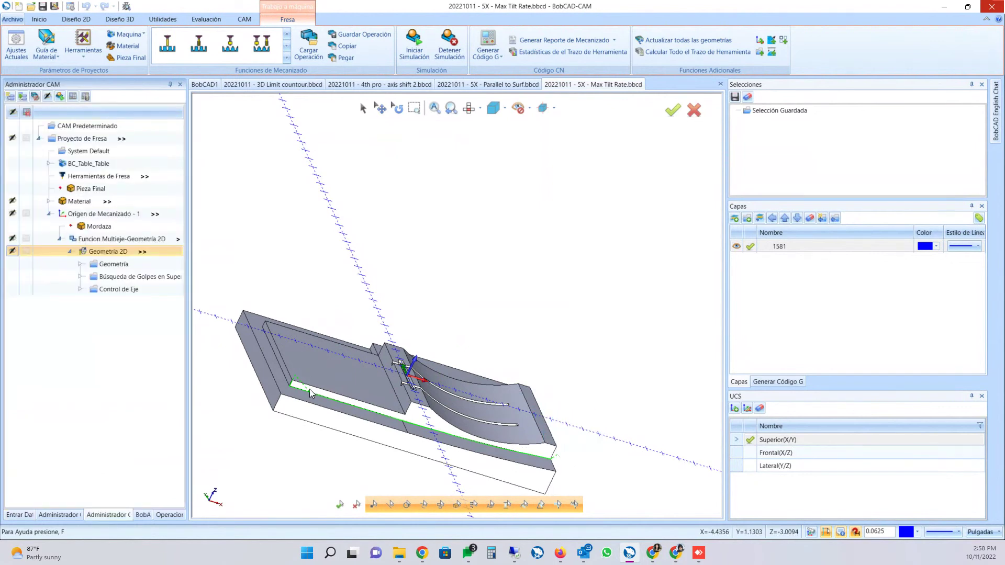
right_click(80, 141)
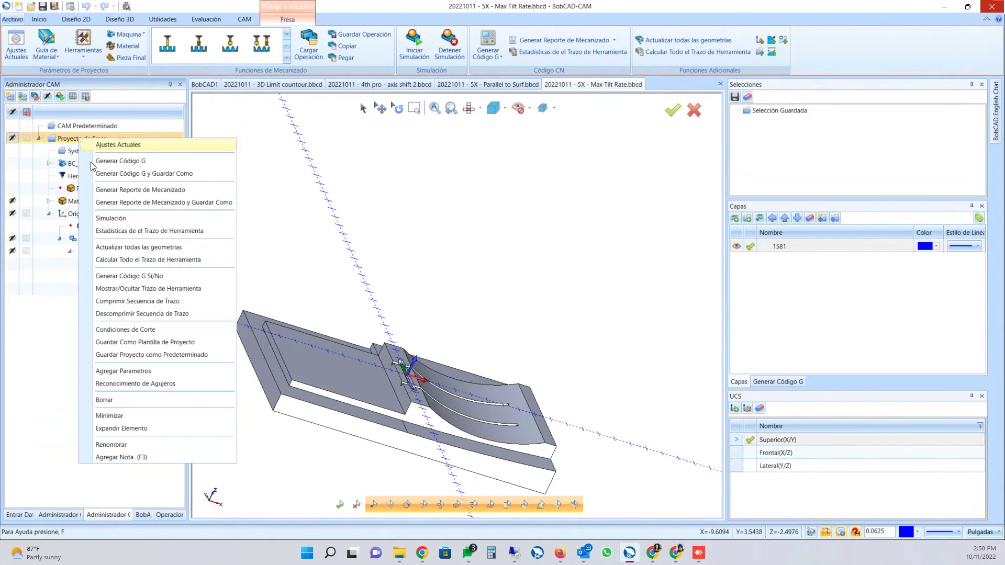
click(303, 197)
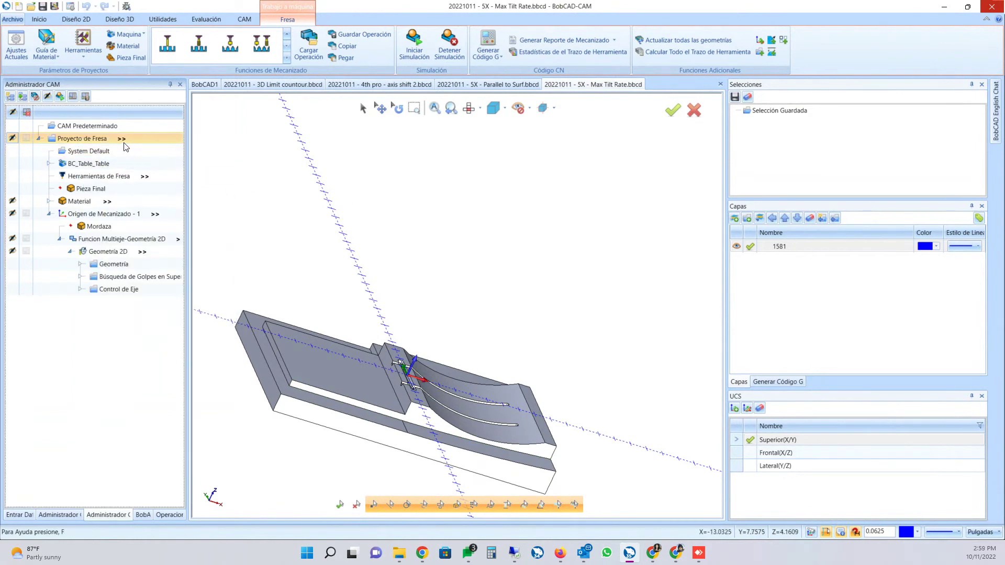
- Open the Geometría 2D operation for editing and review its linking, collision check, and advanced tool retraction settings without changes
right_click(120, 253)
click(142, 258)
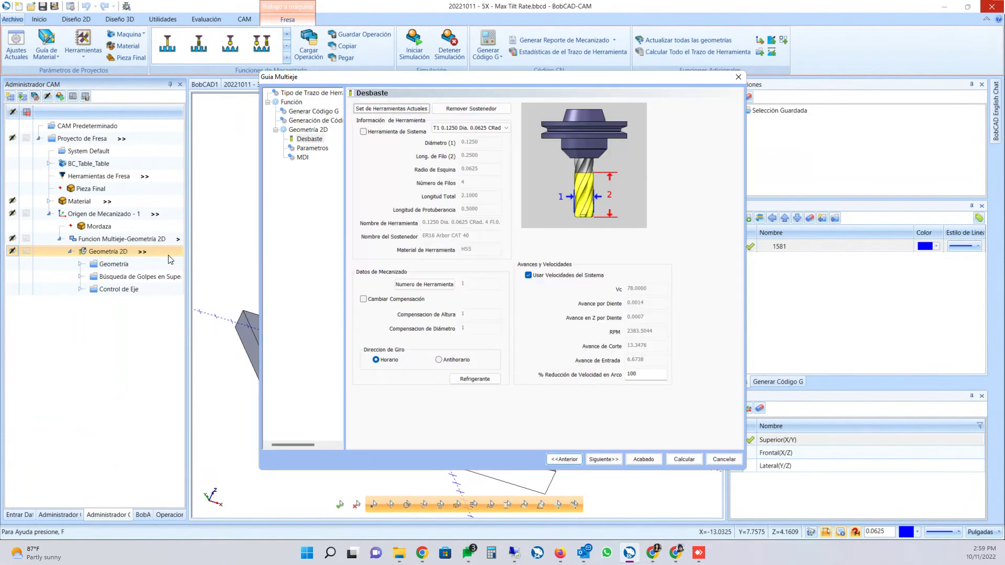
click(311, 148)
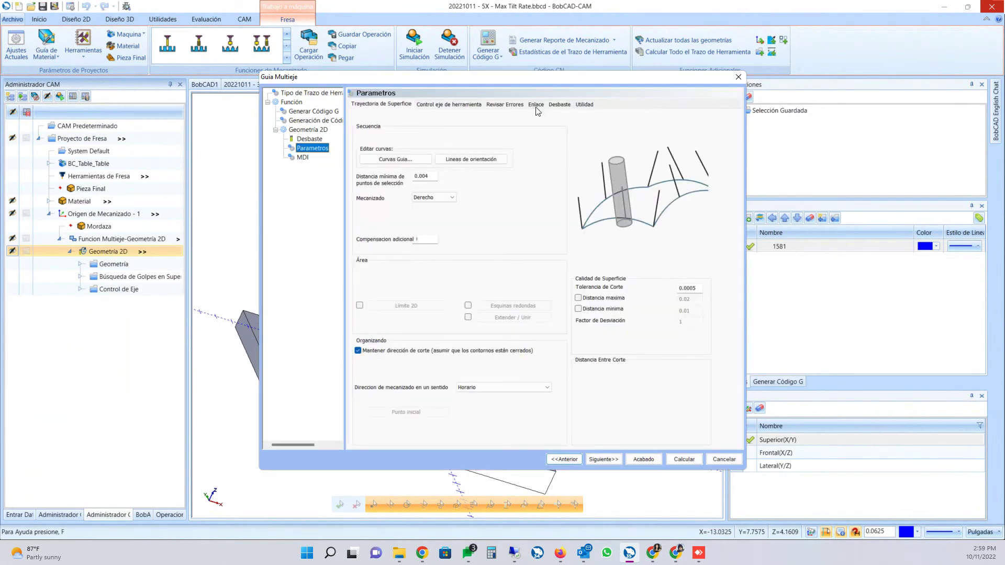
click(536, 105)
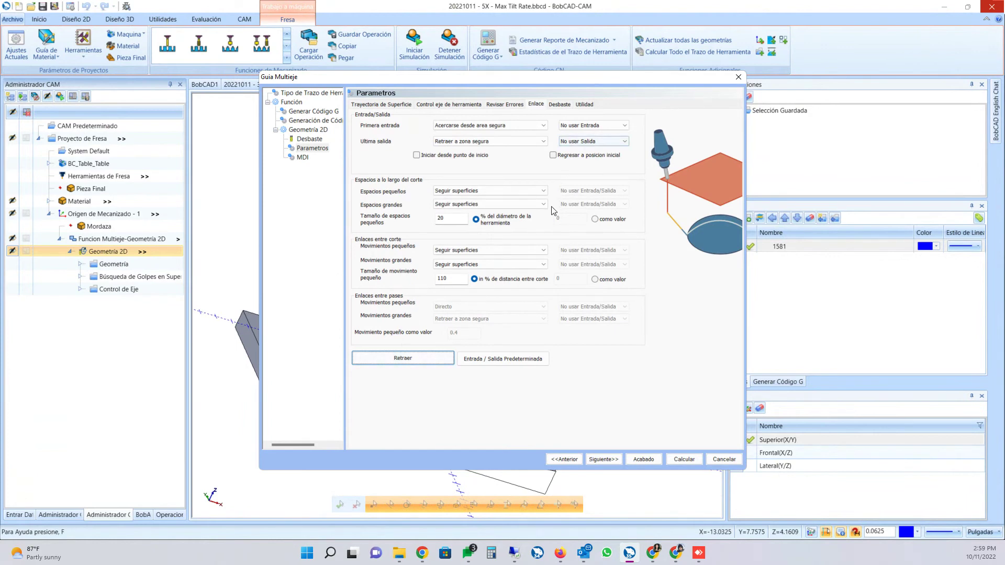
click(497, 104)
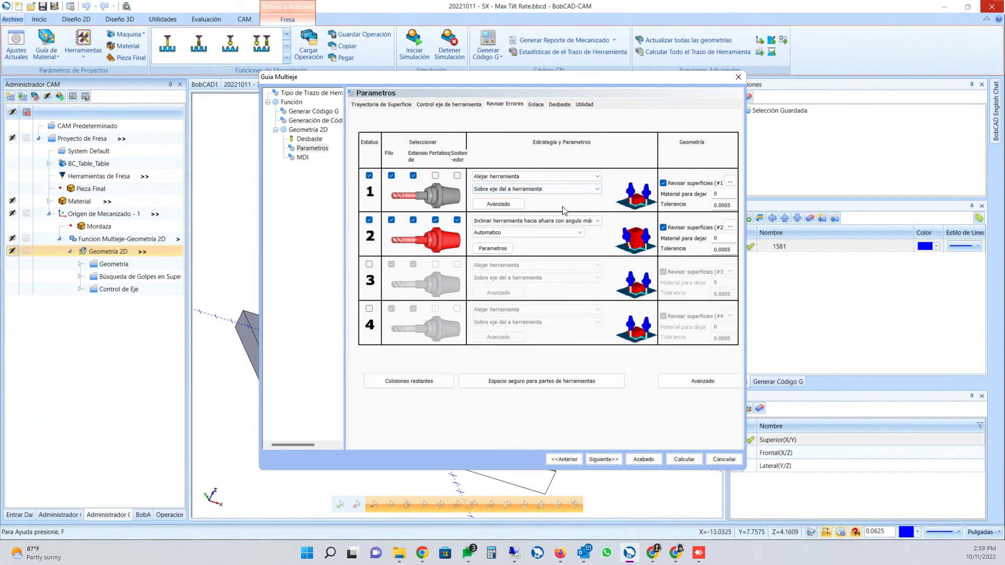
click(506, 205)
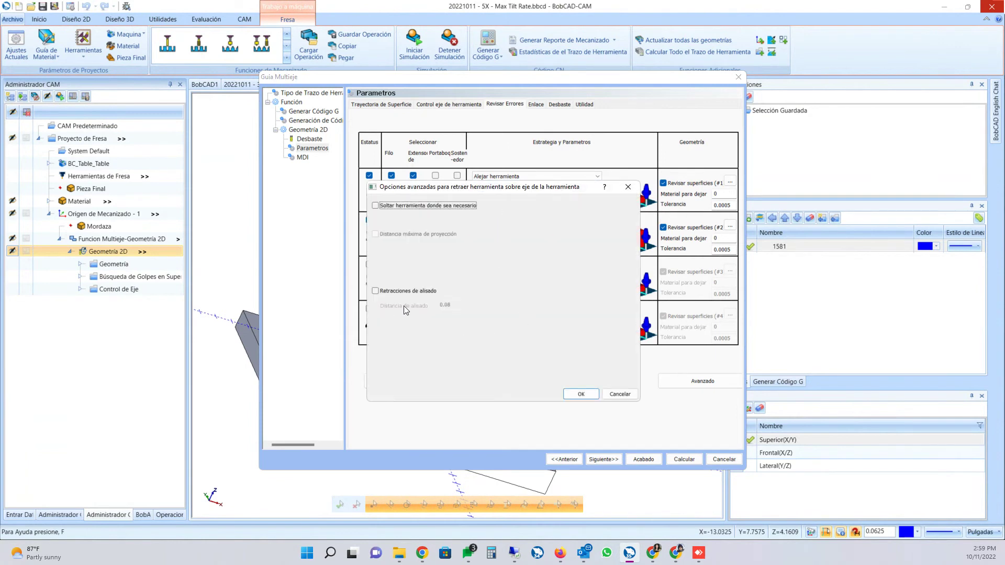
click(620, 396)
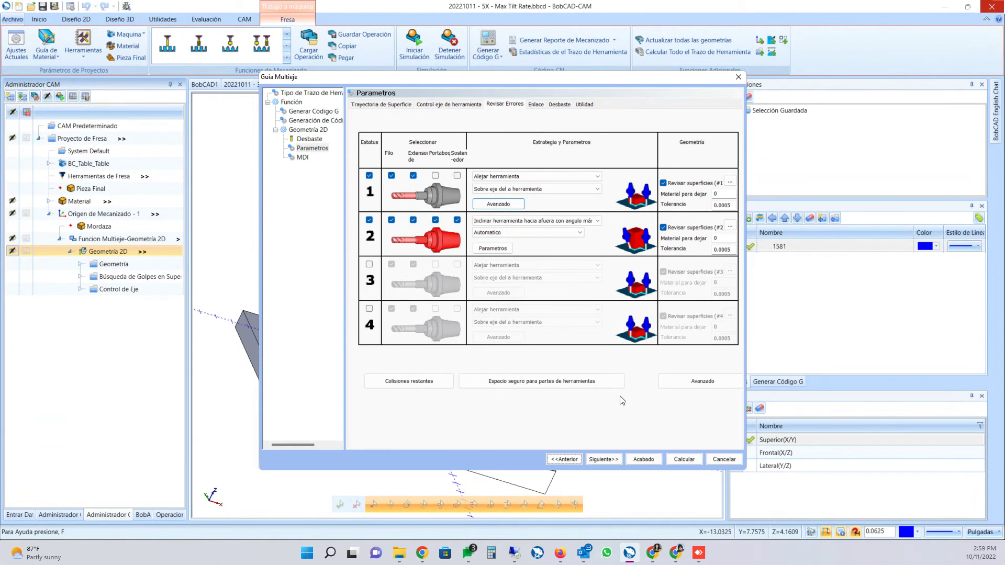
- Examine the Máximo rango de inclinación setting in the second collision check's tilt parameters, and cancel the operation edit
click(492, 249)
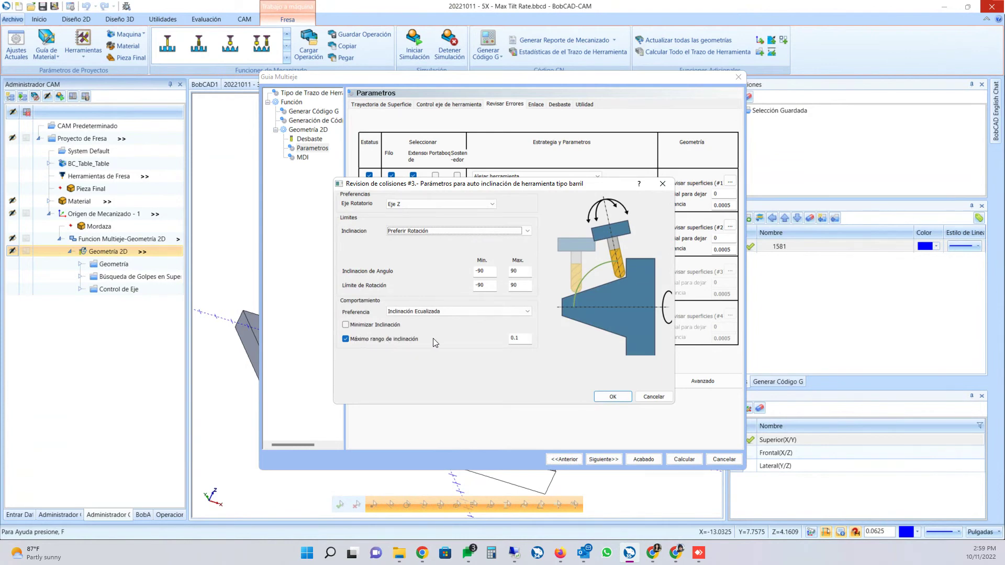
click(505, 338)
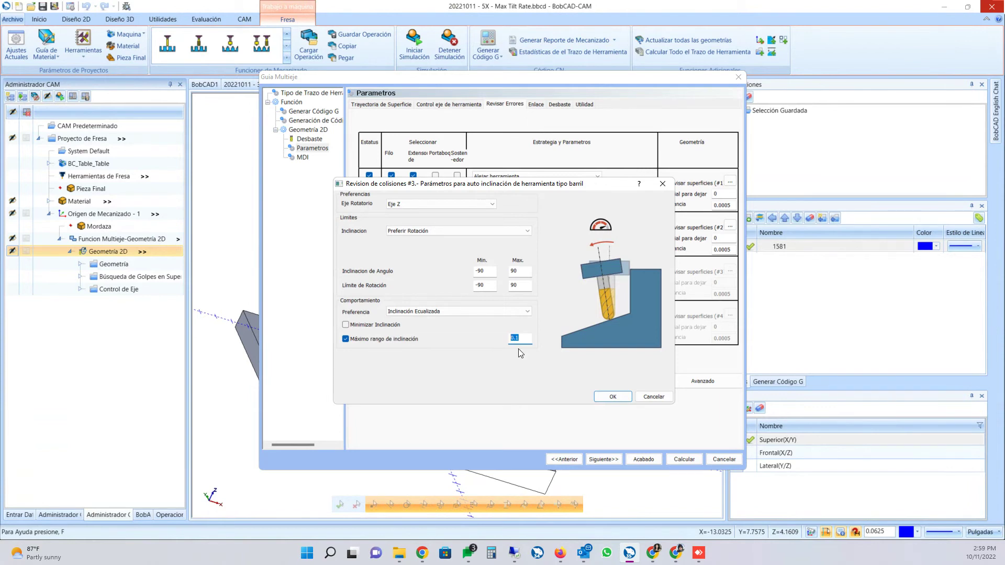
key(Return)
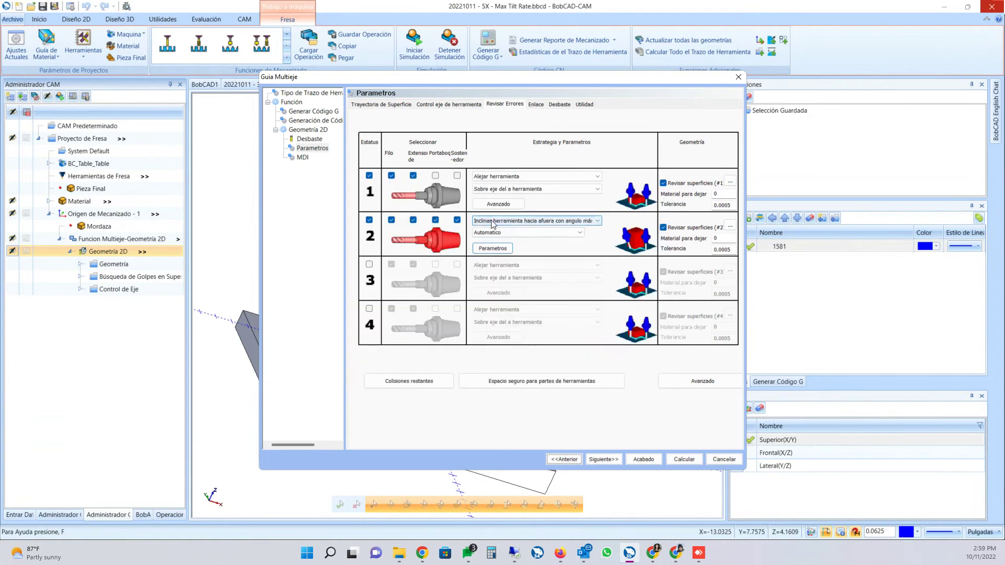
click(501, 250)
drag(526, 337, 467, 339)
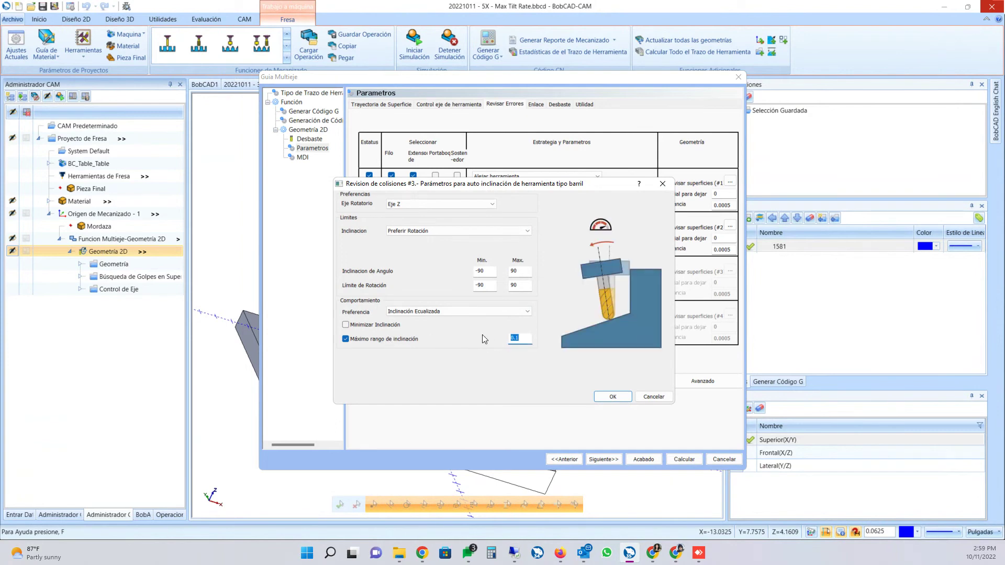
click(660, 399)
click(723, 459)
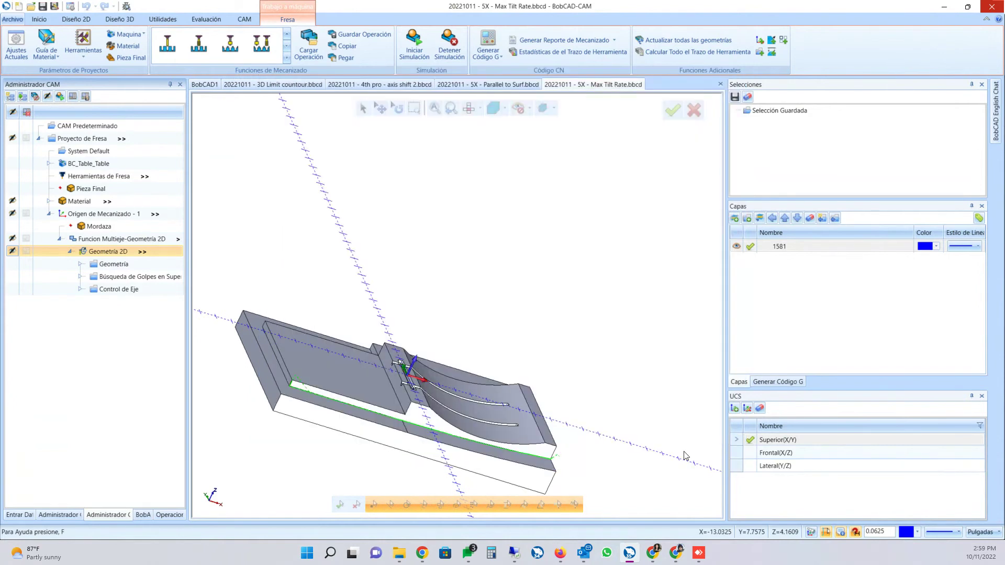
- Start the simulation of the milling project and switch it from Desbaste de Material to Simulación Rápida
right_click(88, 139)
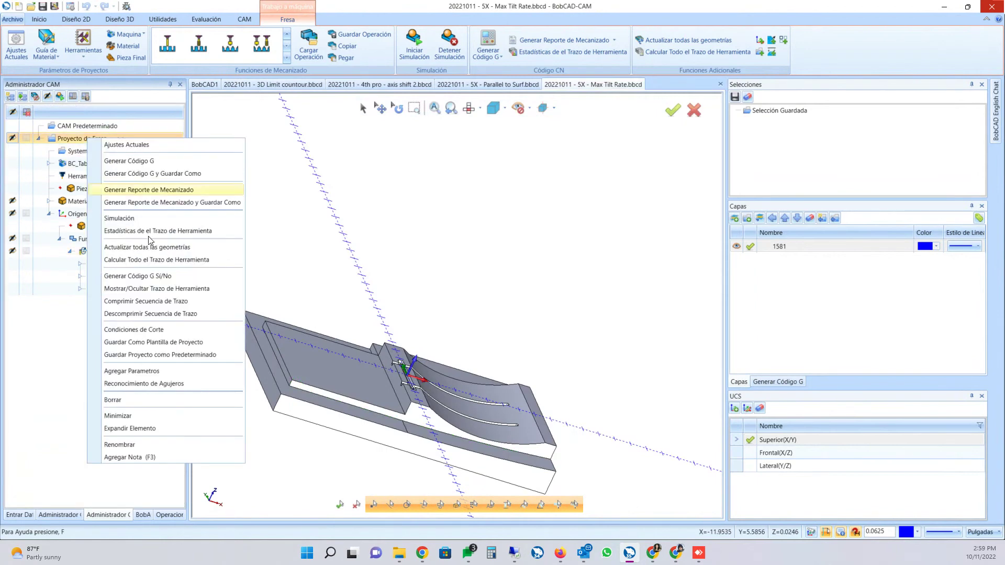
click(108, 219)
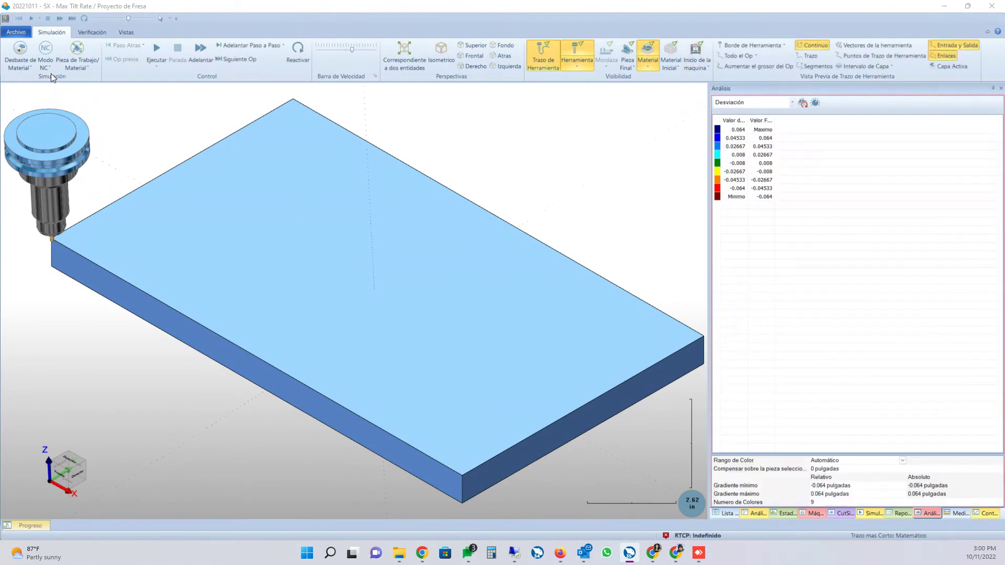
click(18, 67)
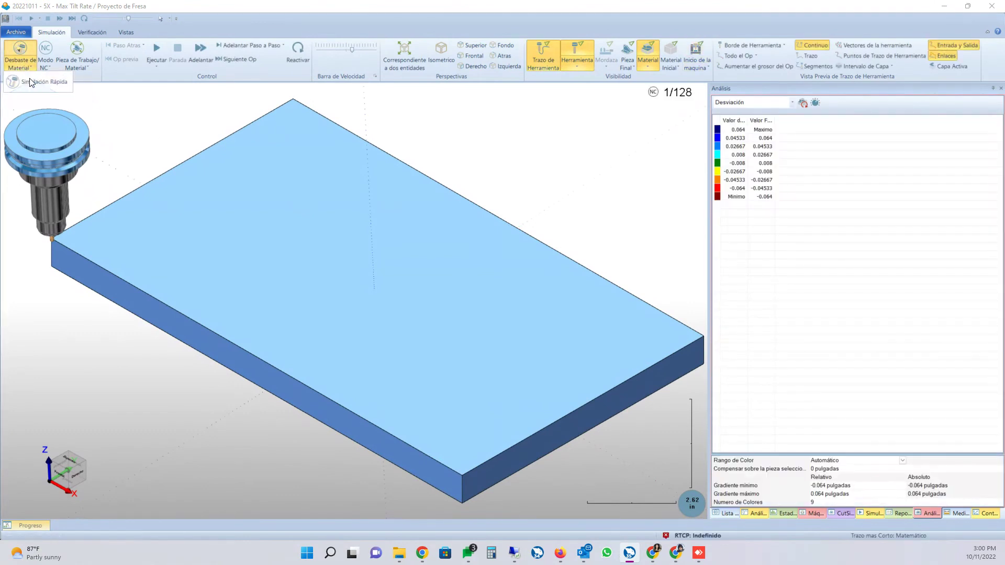
click(35, 89)
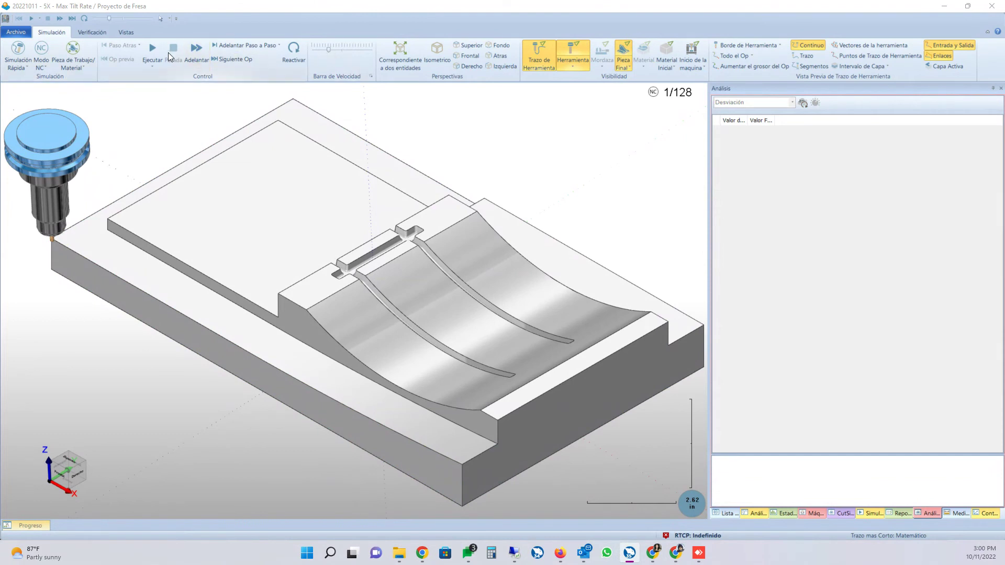
- Show the full Máquina in the simulation and change Modo NC to Análisis de Desbastado de Material
click(41, 57)
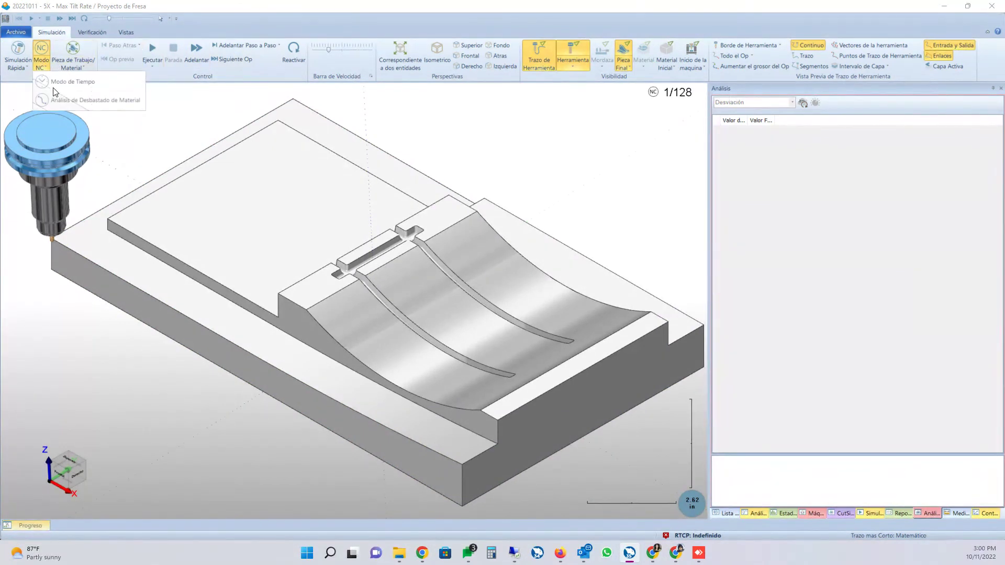
click(80, 63)
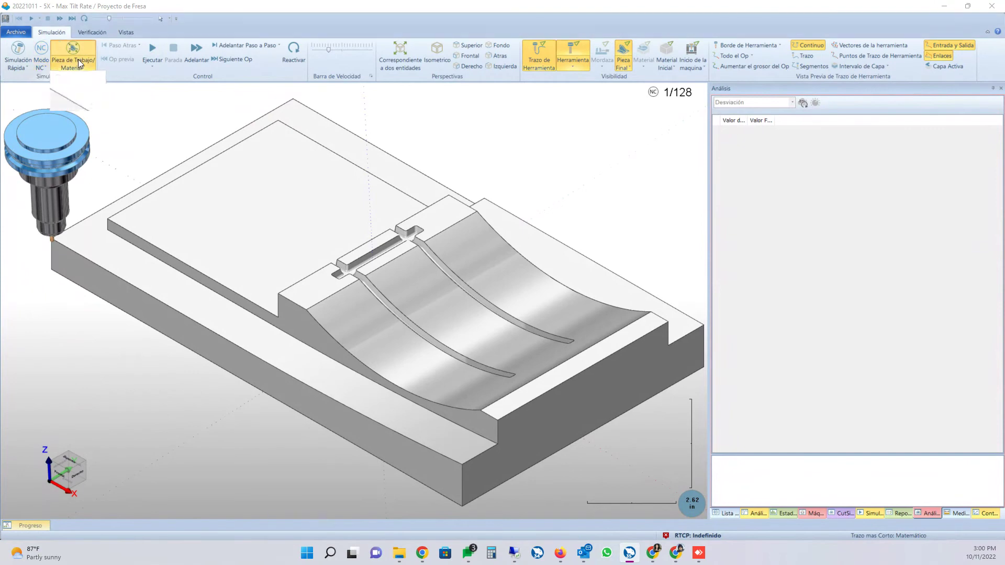
click(76, 98)
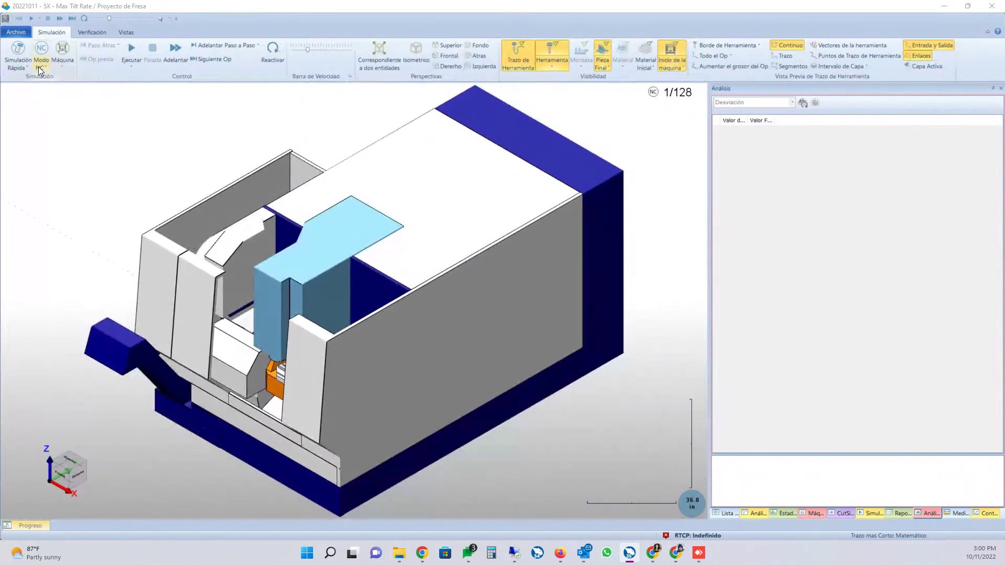
click(39, 67)
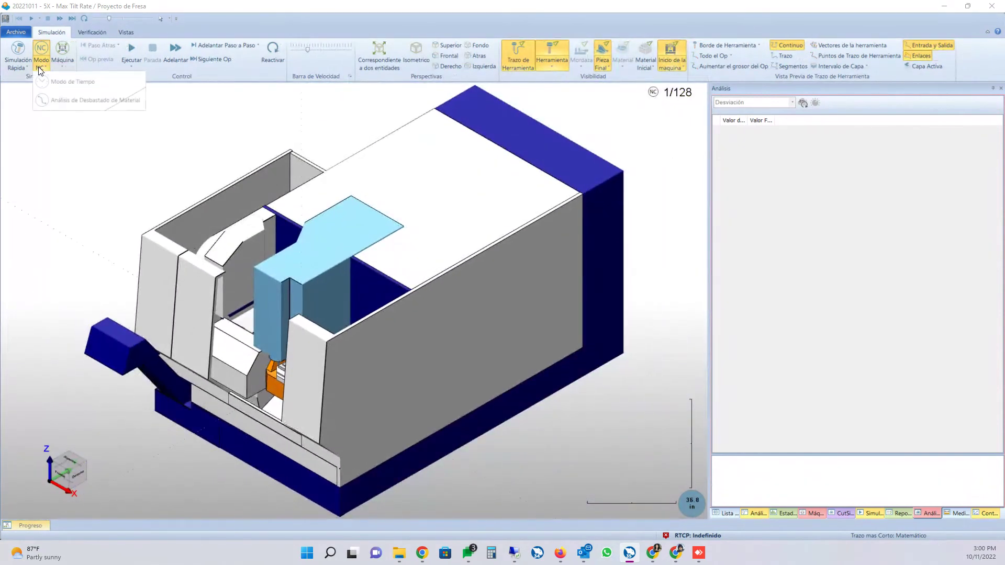
click(58, 100)
- Hide the machine's outer enclosure and start running the simulation at a reduced speed
right_click(412, 326)
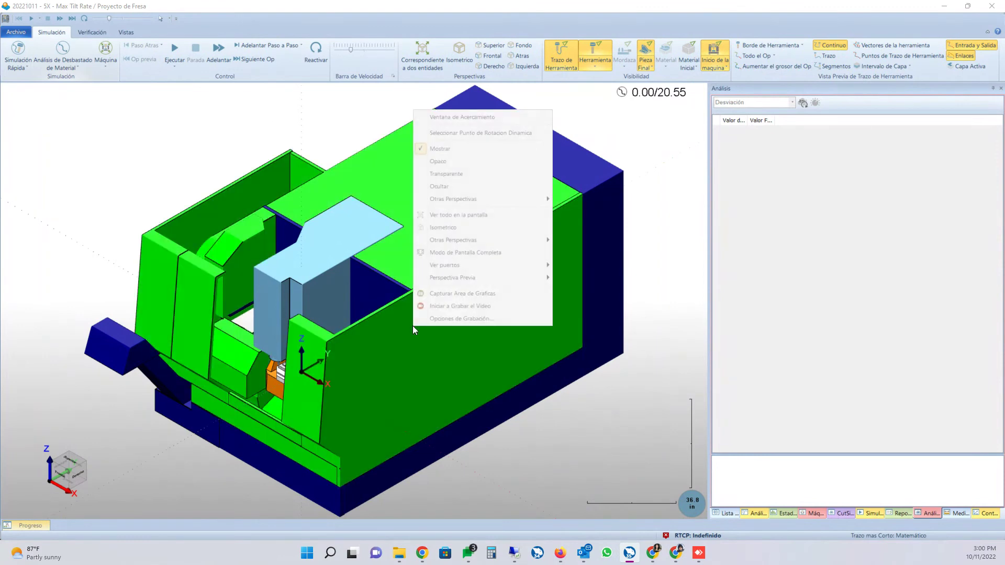
click(438, 187)
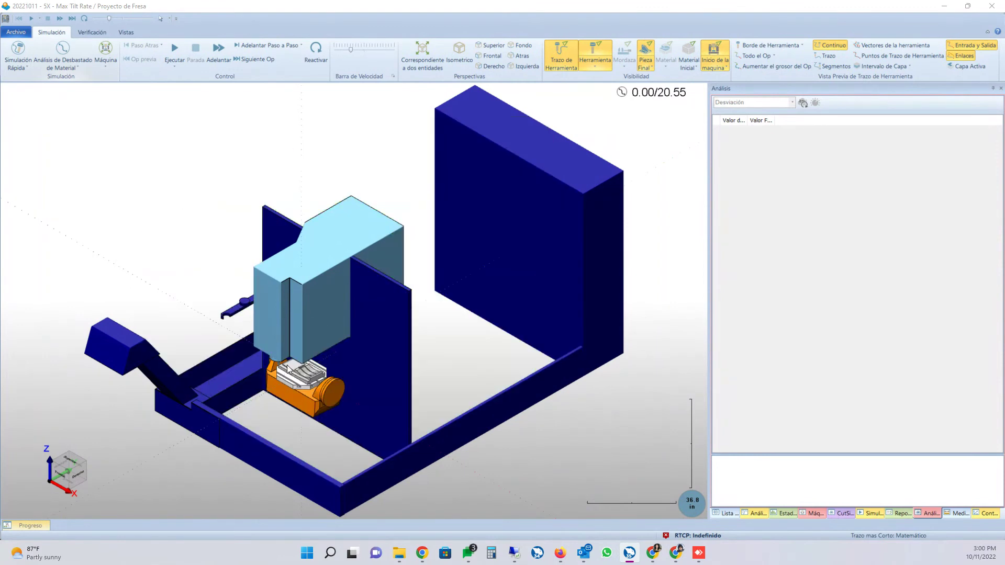
scroll(286, 369, up, 6)
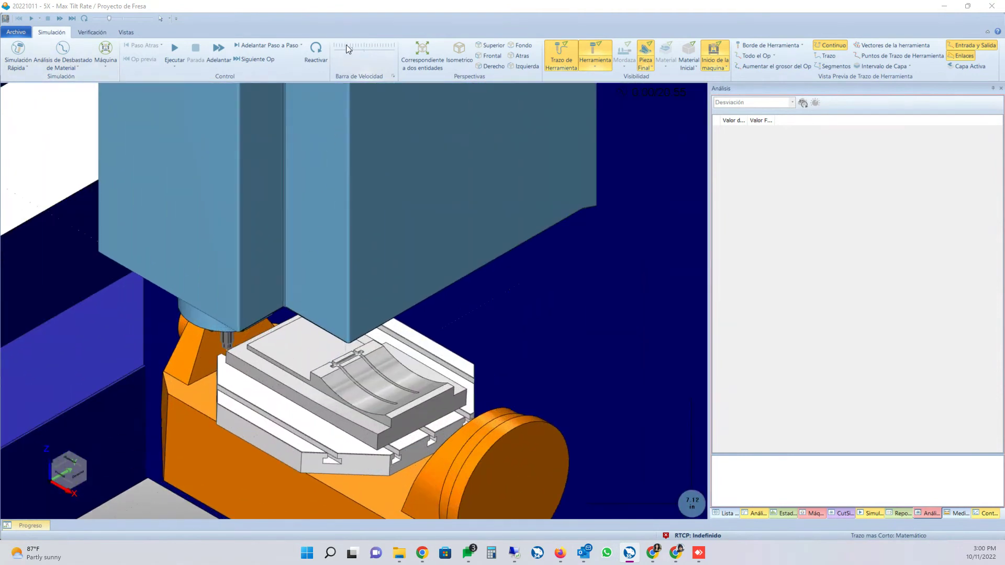
drag(351, 49, 340, 49)
click(175, 49)
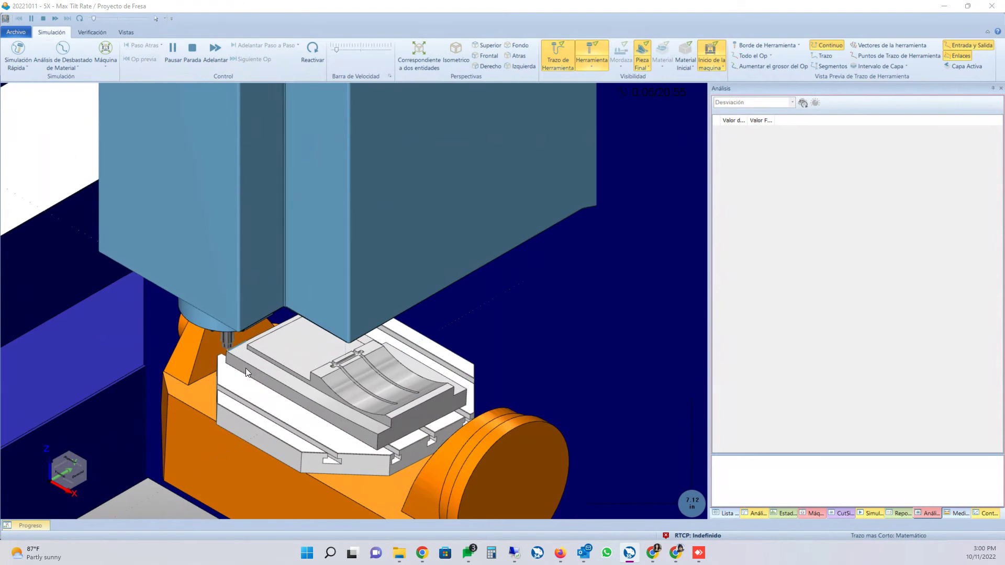
- Raise the simulation speed slightly and watch the tool and tilting table closely through the end of the toolpath
scroll(249, 361, up, 3)
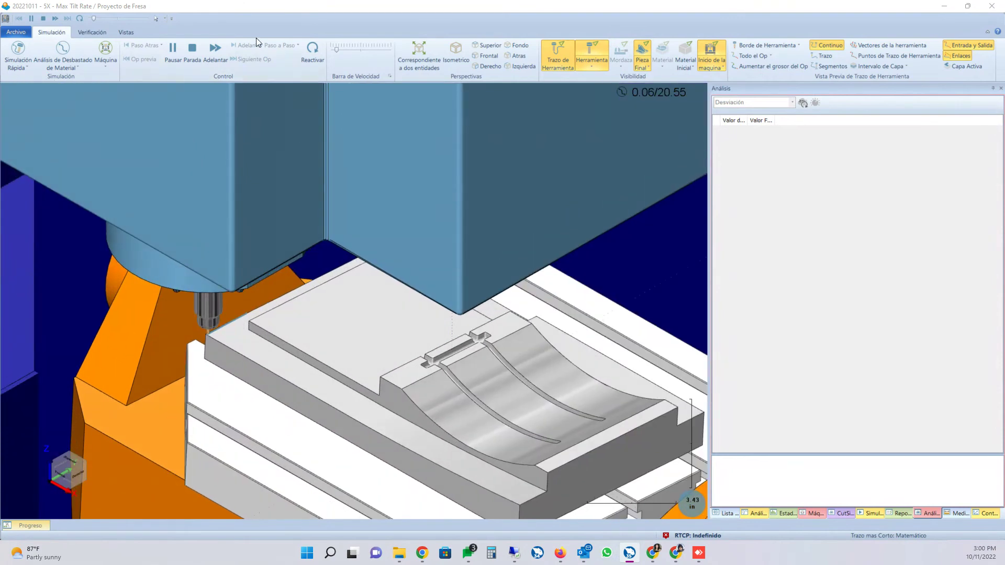
scroll(256, 259, up, 4)
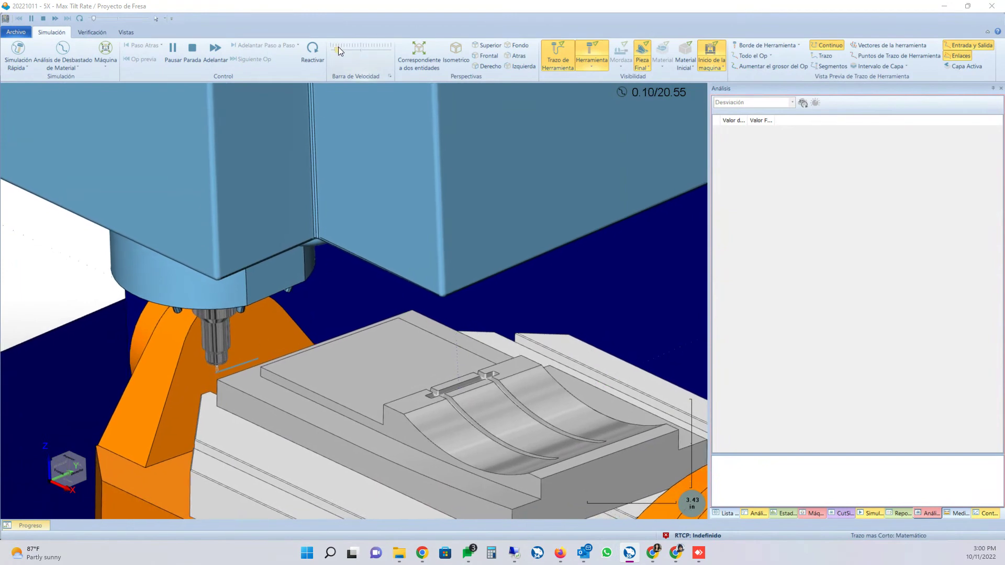
click(345, 49)
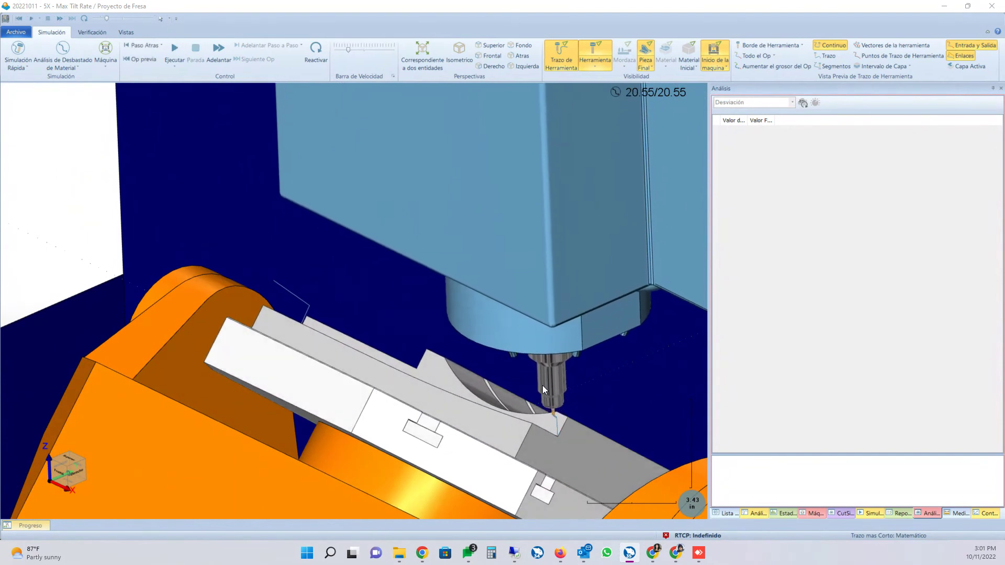
middle_drag(417, 370, 352, 374)
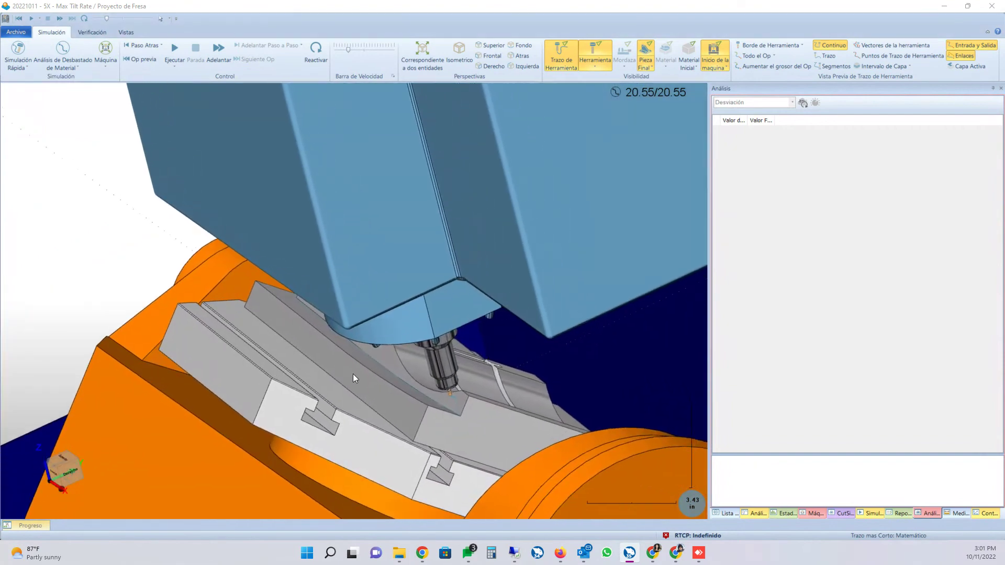
- Reset the simulation to its start, increase the playback speed further and run it again
click(316, 59)
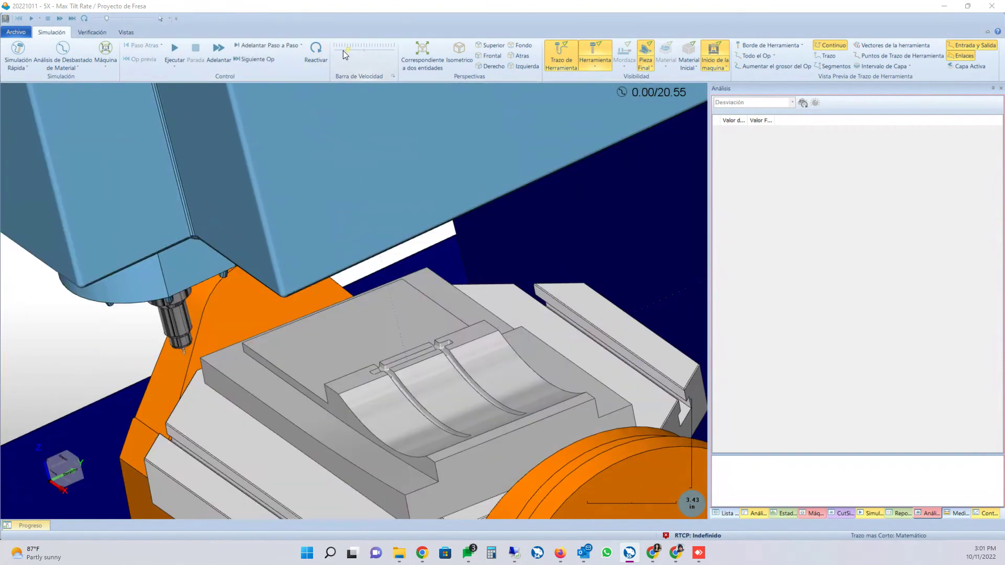
click(354, 50)
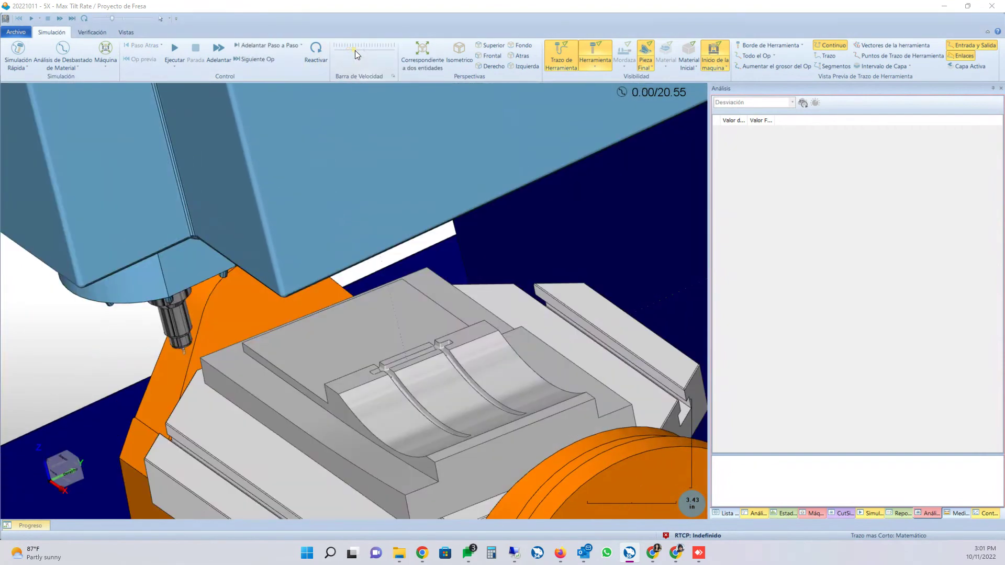
click(174, 46)
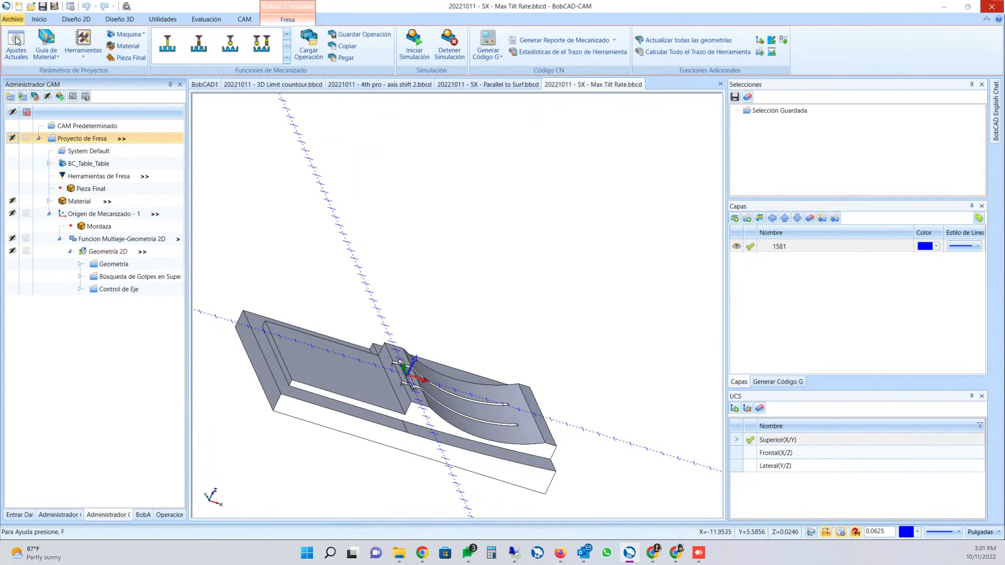
- Open the file 20221011 - 5X - Revision de mordazas.bbcd from the Webinar 2022 10 11 folder
click(33, 10)
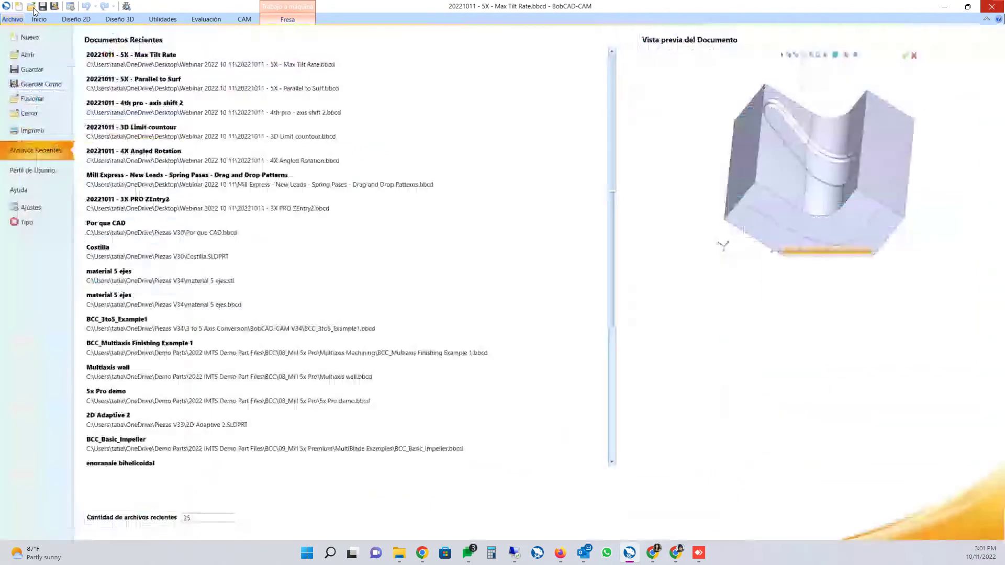
click(28, 55)
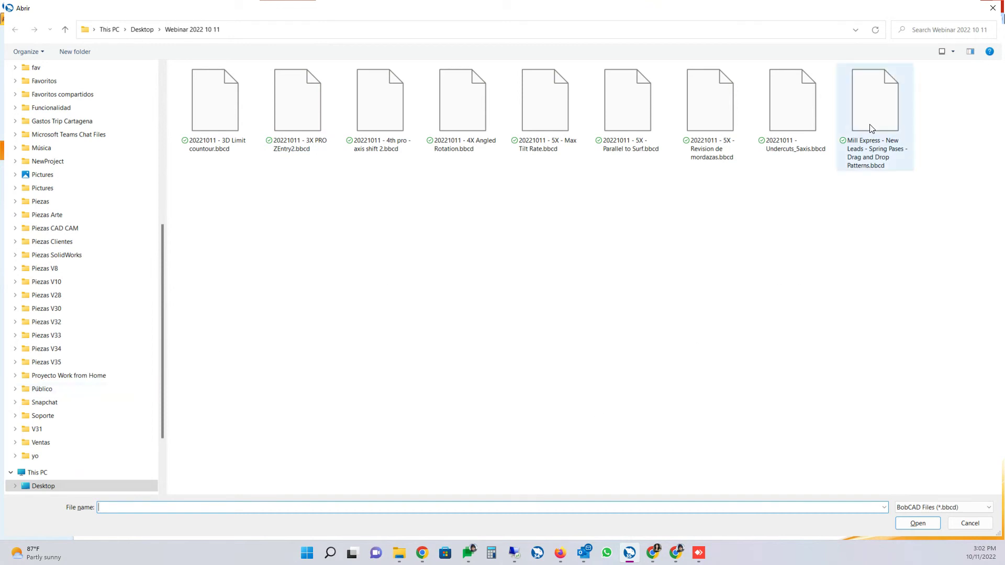
click(694, 122)
double_click(694, 122)
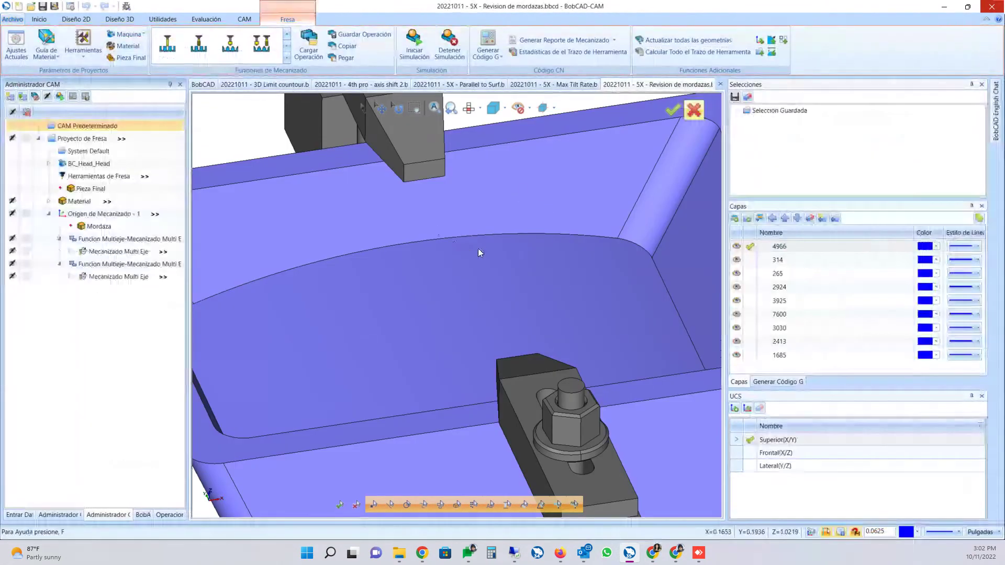
- Display the toolpaths of the two Mecanizado Multi Eje operations alternately and examine them inside the pocket near the clamps
click(103, 252)
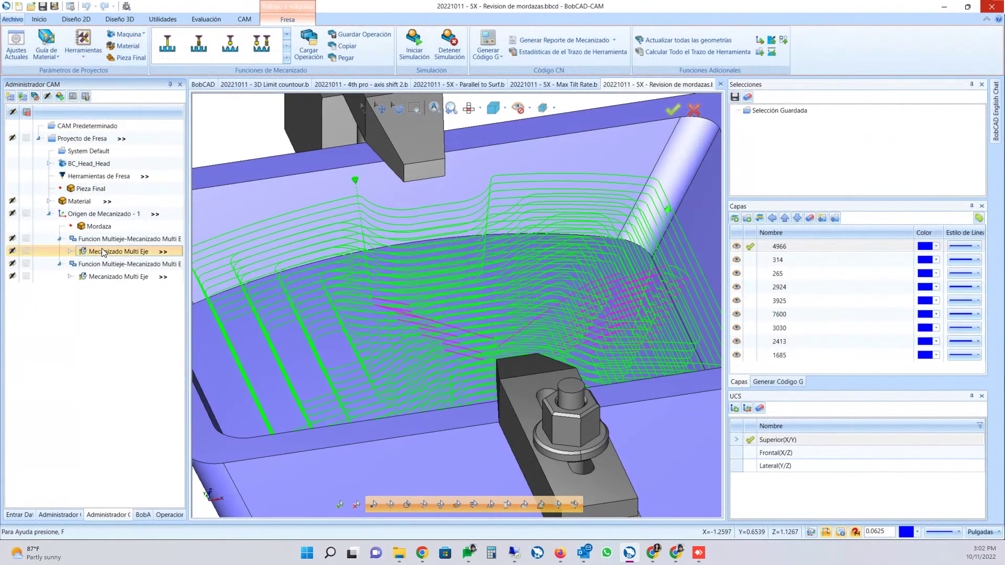
click(102, 278)
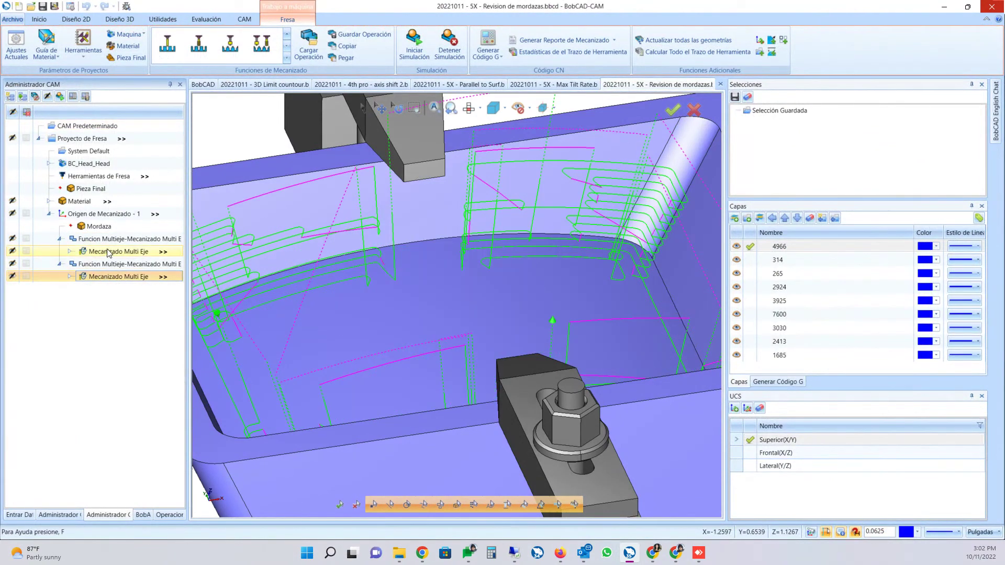
click(108, 253)
middle_drag(431, 196, 449, 233)
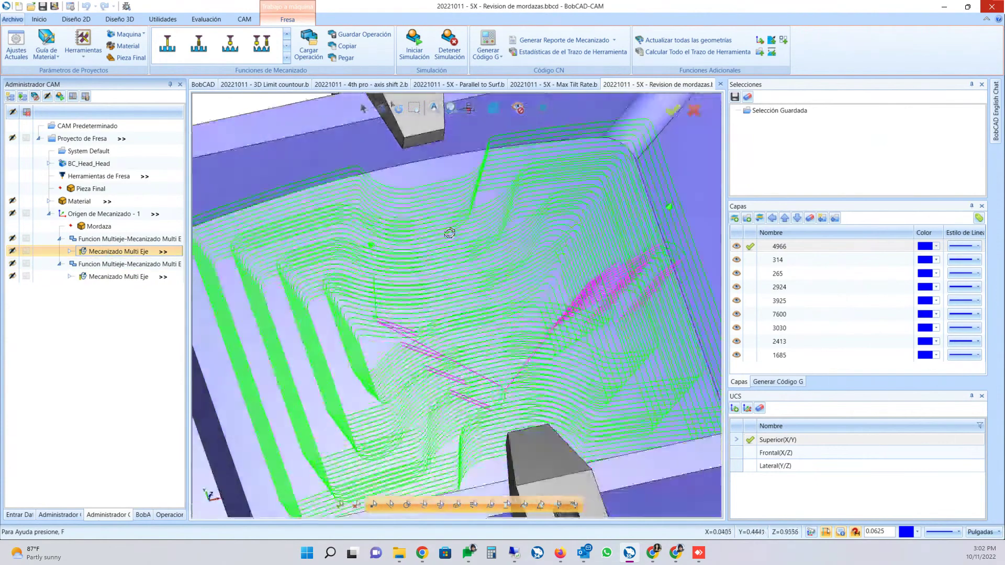
click(115, 277)
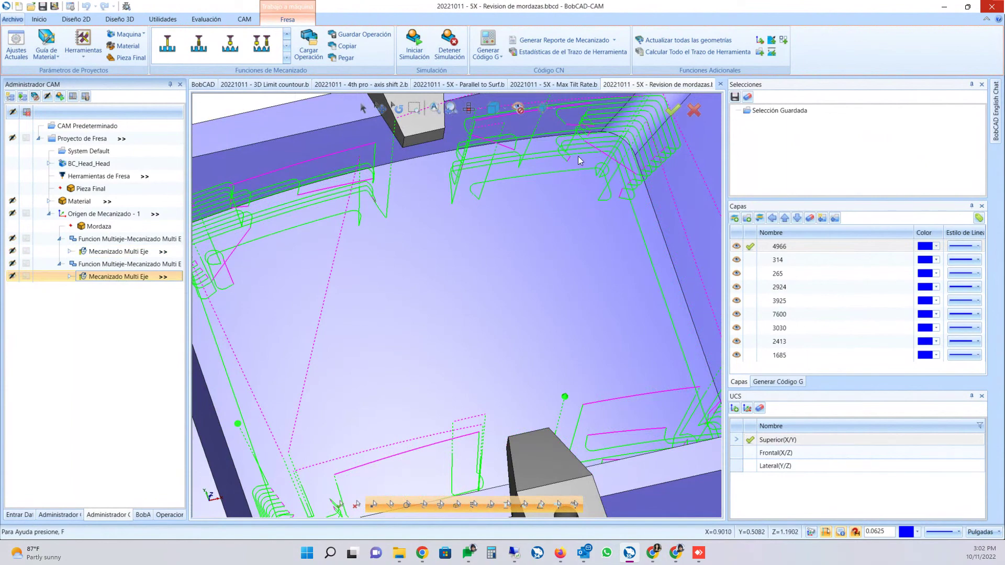
scroll(504, 294, up, 5)
scroll(482, 306, down, 6)
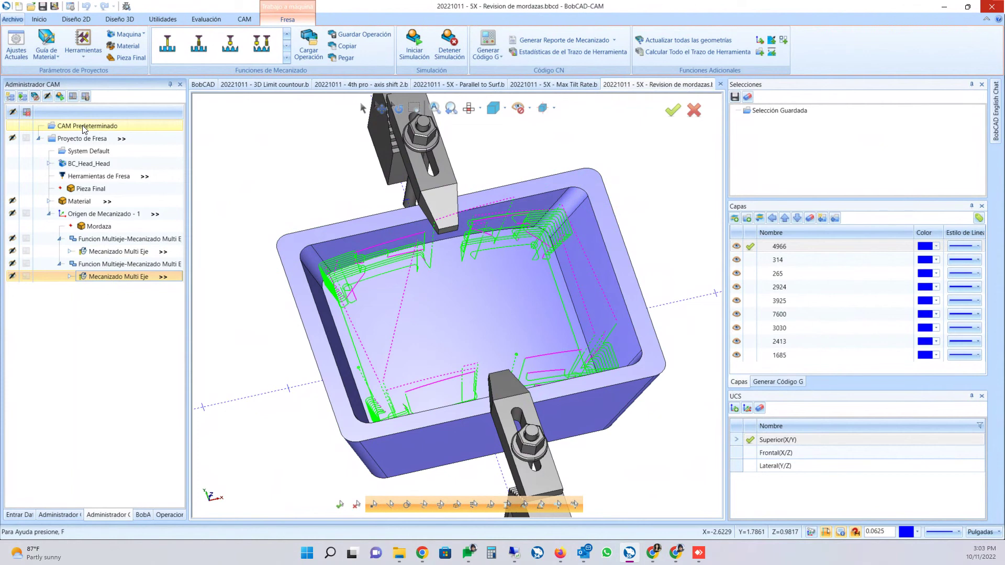
- Expand the Geometría of the first Mecanizado Multi Eje operation and highlight its Superficie de Mordaza selection
click(65, 254)
click(69, 252)
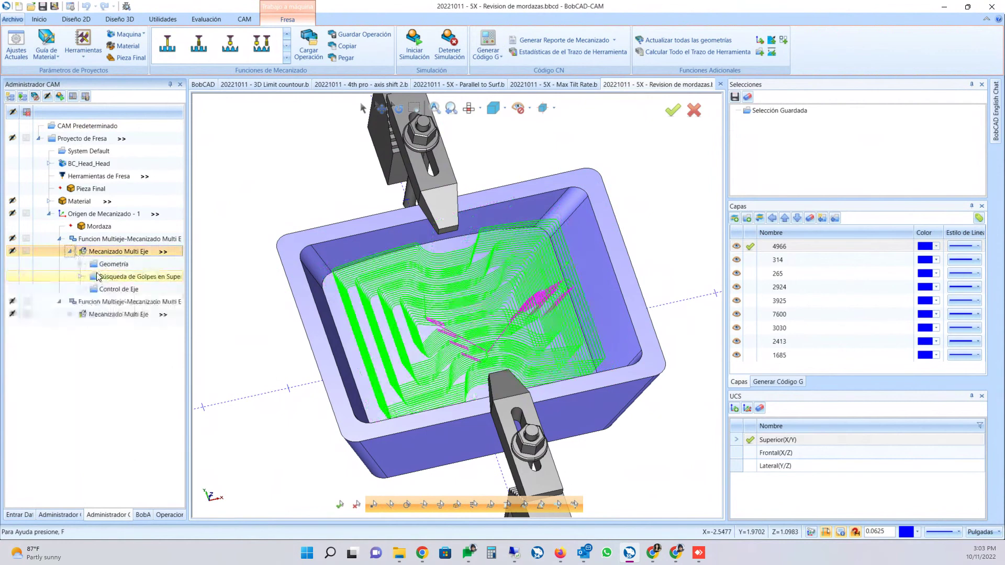
click(79, 265)
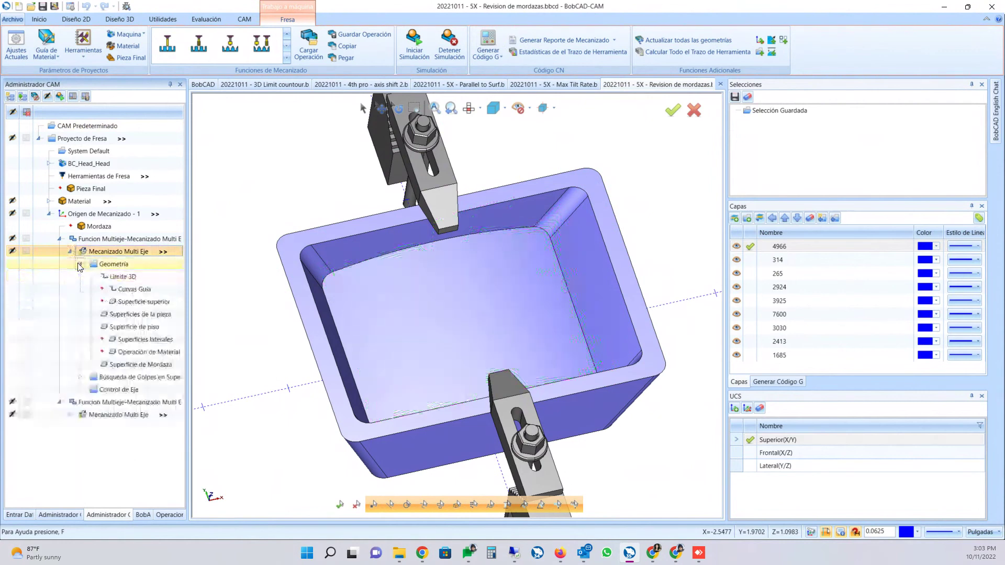
click(126, 365)
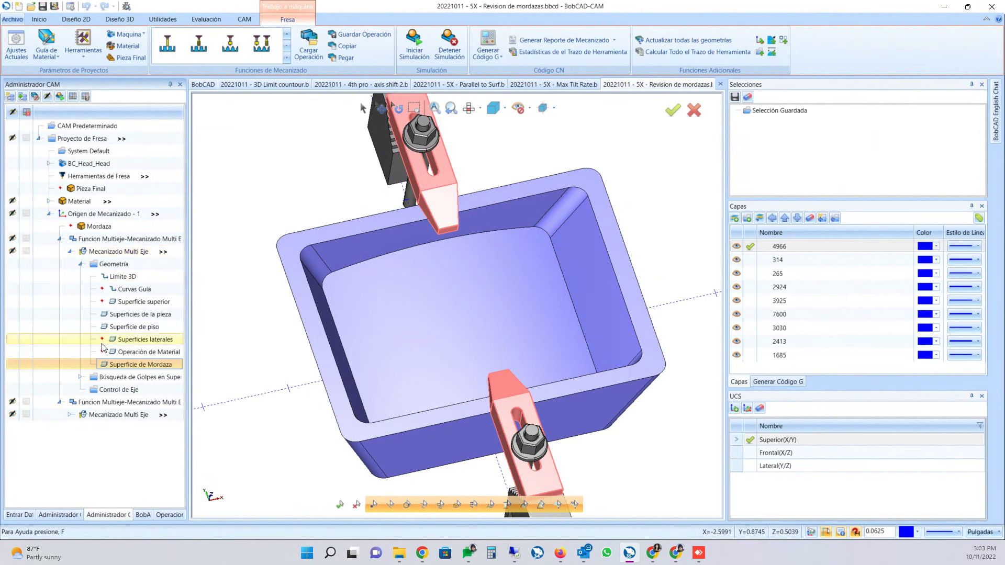
- Inspect the first multi-axis operation's toolpath around the clamps from above, and display the second operation's toolpath for comparison
click(116, 255)
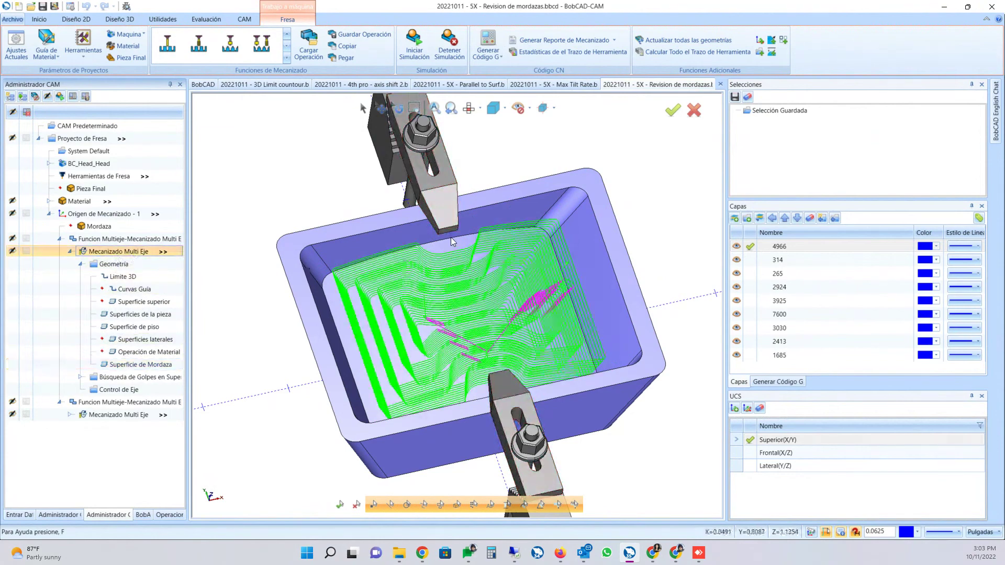
middle_drag(456, 330, 459, 356)
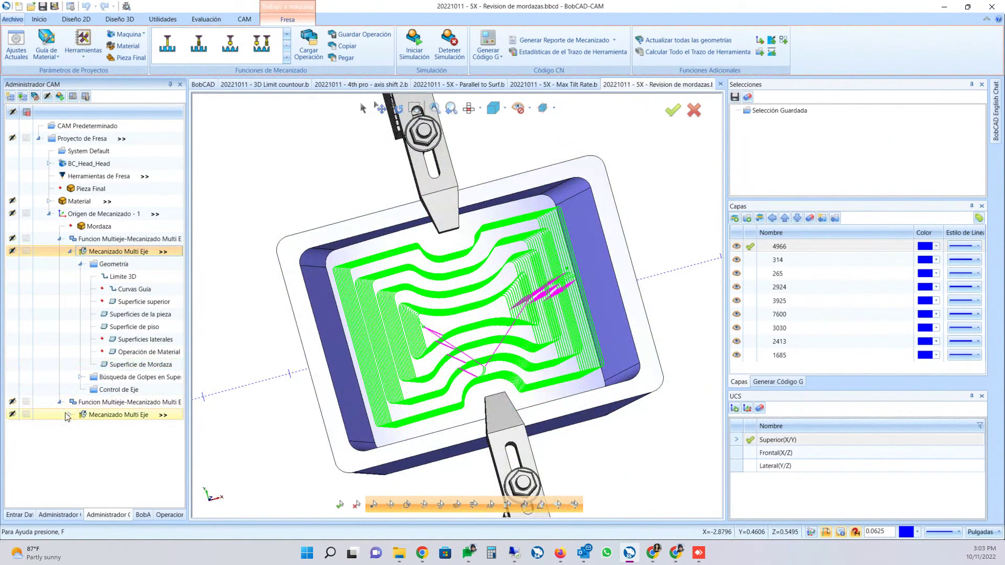
click(87, 416)
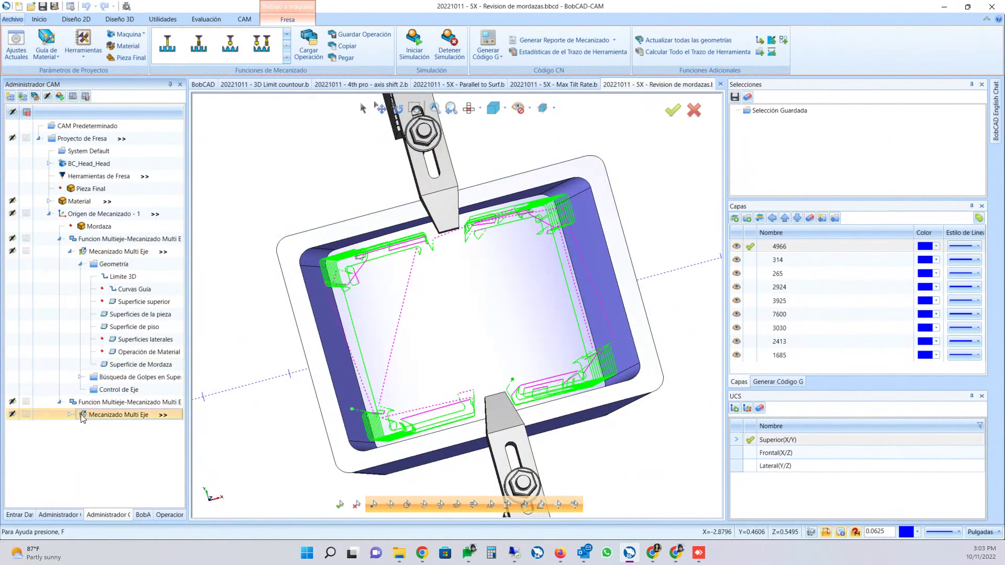